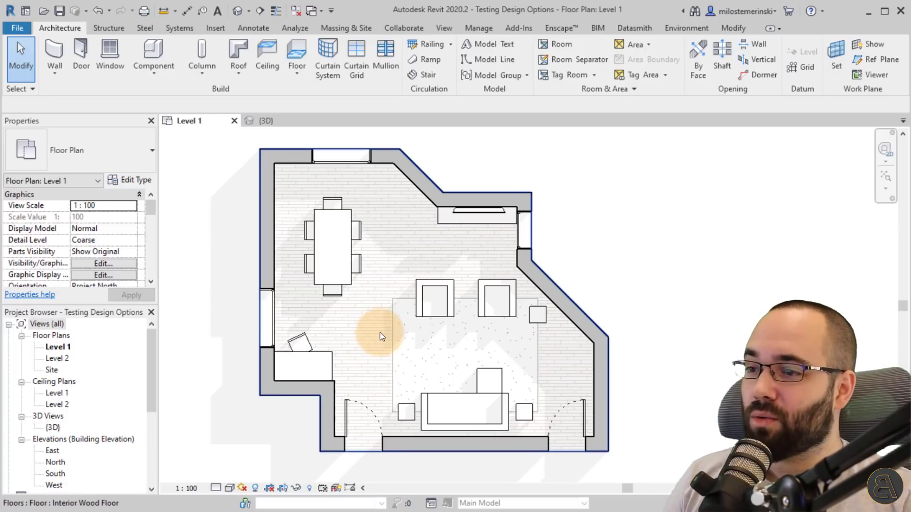
{"action": "middle_click_drag", "start_coordinate": [479, 338], "coordinate": [451, 332]}
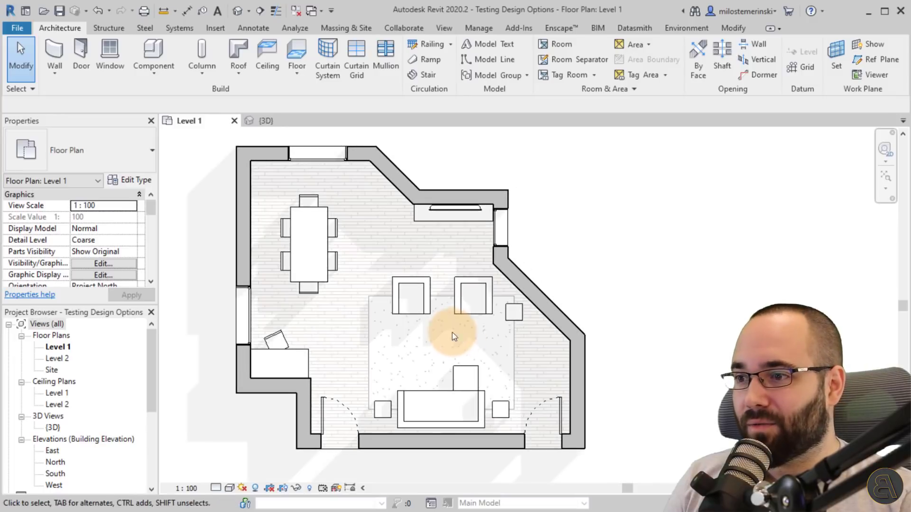
{"action": "middle_click_drag", "start_coordinate": [588, 250], "coordinate": [601, 272]}
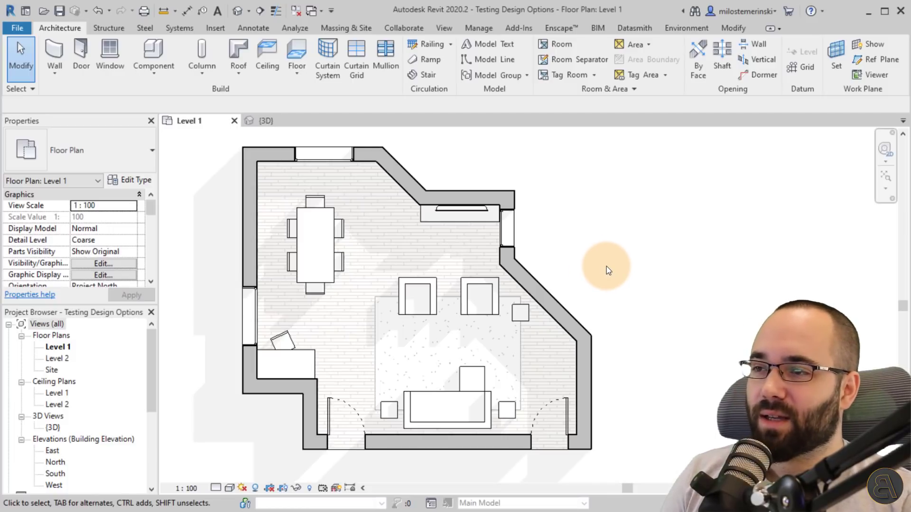
{"action": "left_click", "coordinate": [478, 30]}
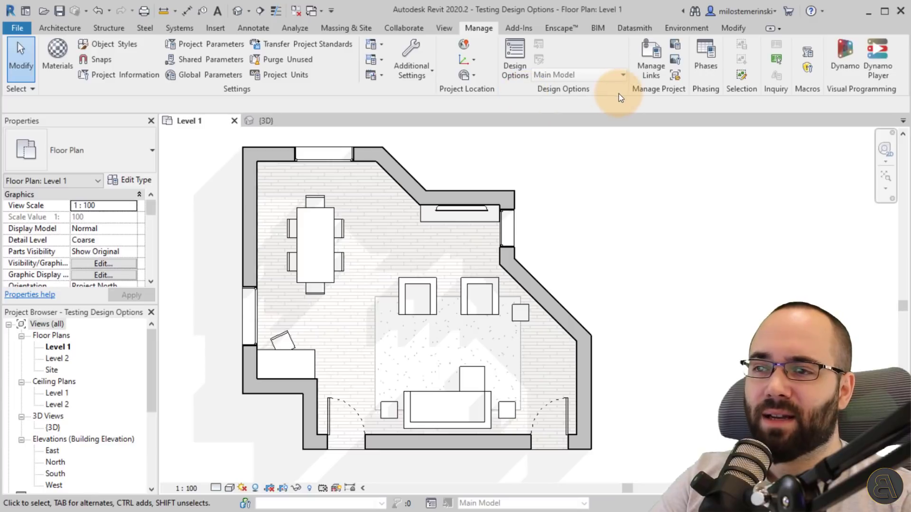
{"action": "left_click", "coordinate": [515, 77]}
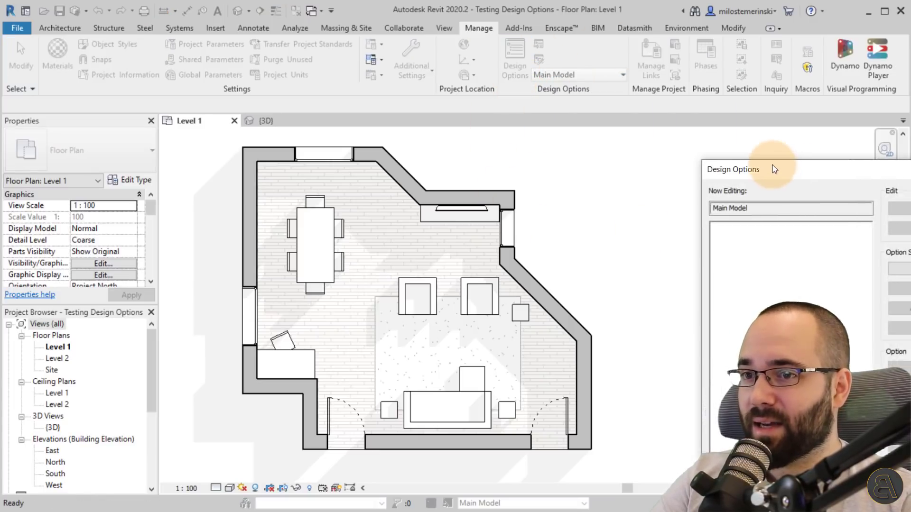
{"action": "left_click_drag", "start_coordinate": [774, 170], "coordinate": [321, 134]}
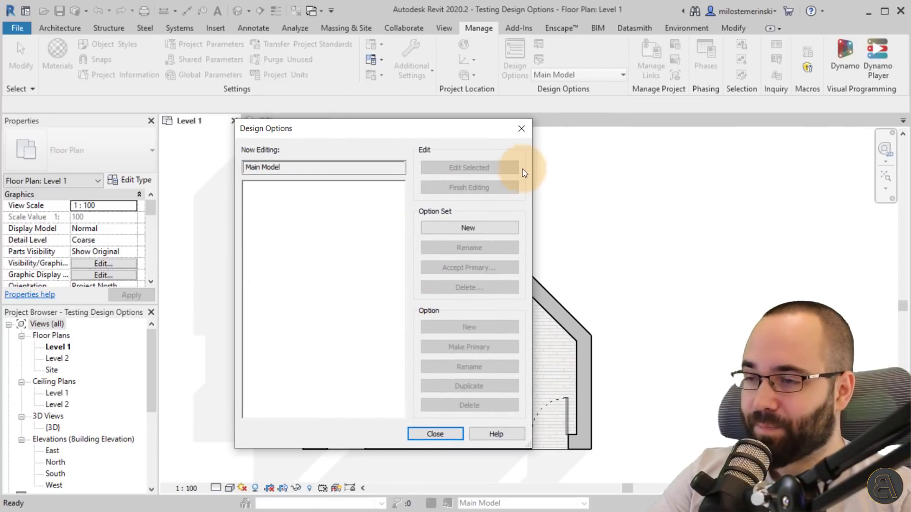
{"action": "left_click", "coordinate": [522, 129]}
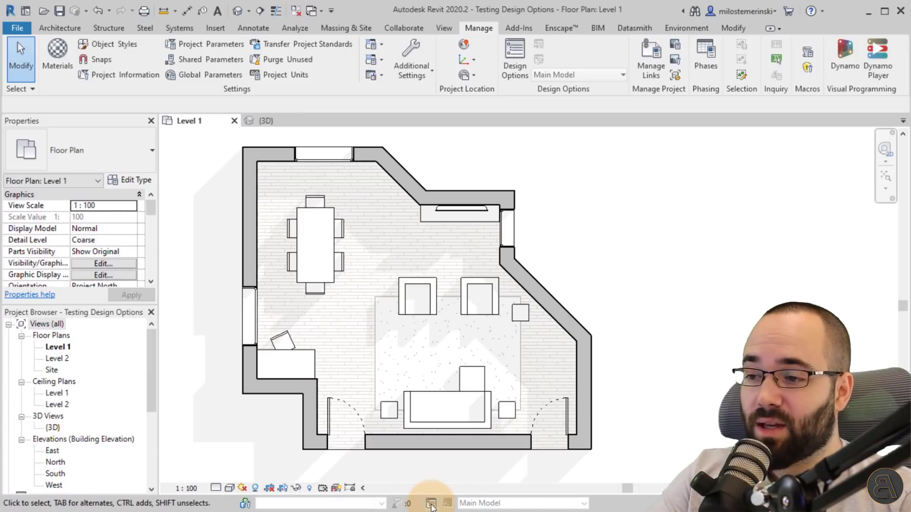
{"action": "left_click", "coordinate": [430, 504]}
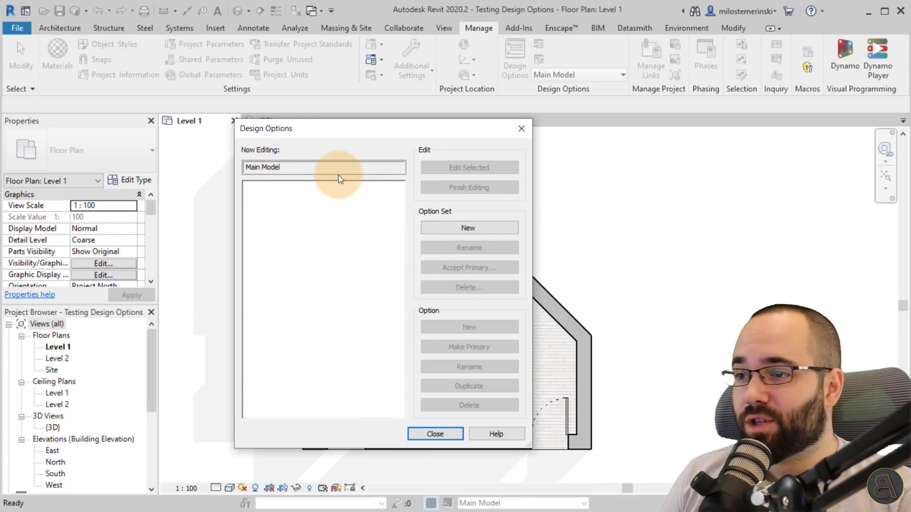
{"action": "left_click", "coordinate": [531, 124]}
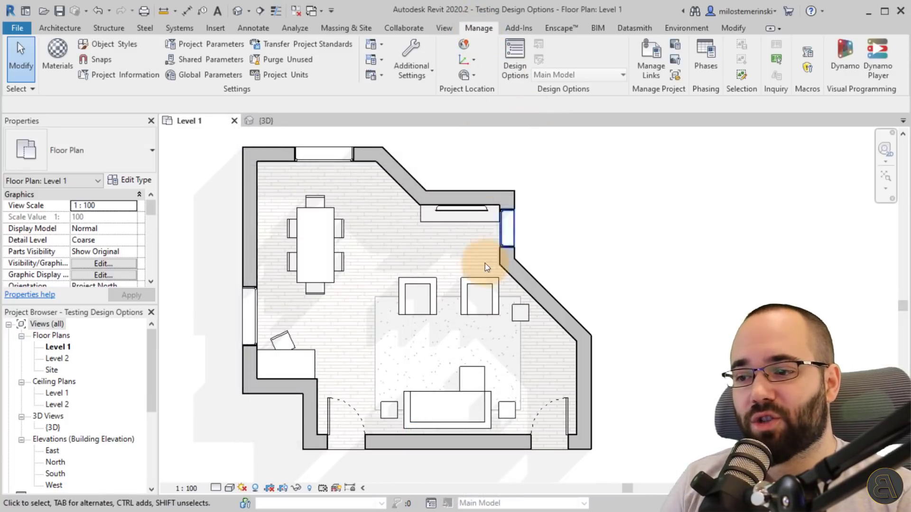
Step: Open the project's design options and create a new option set
{"action": "left_click", "coordinate": [432, 503]}
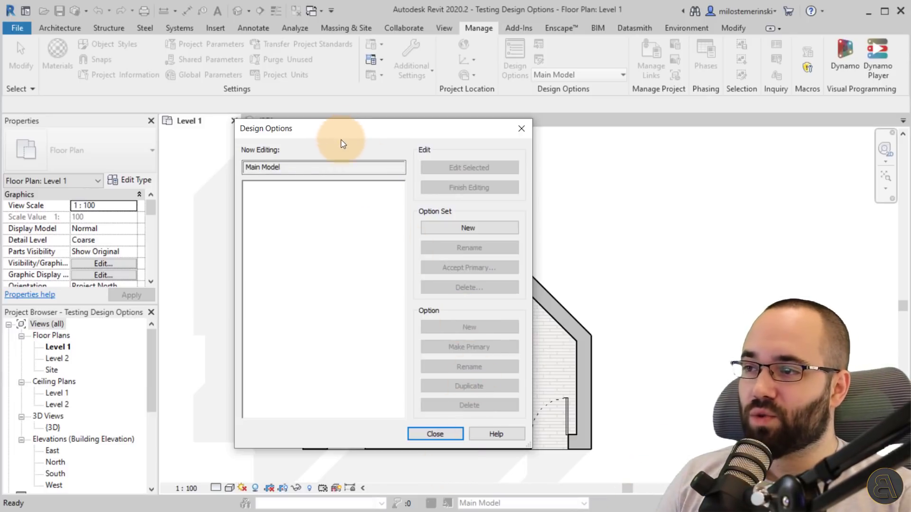
{"action": "left_click_drag", "start_coordinate": [329, 131], "coordinate": [344, 146]}
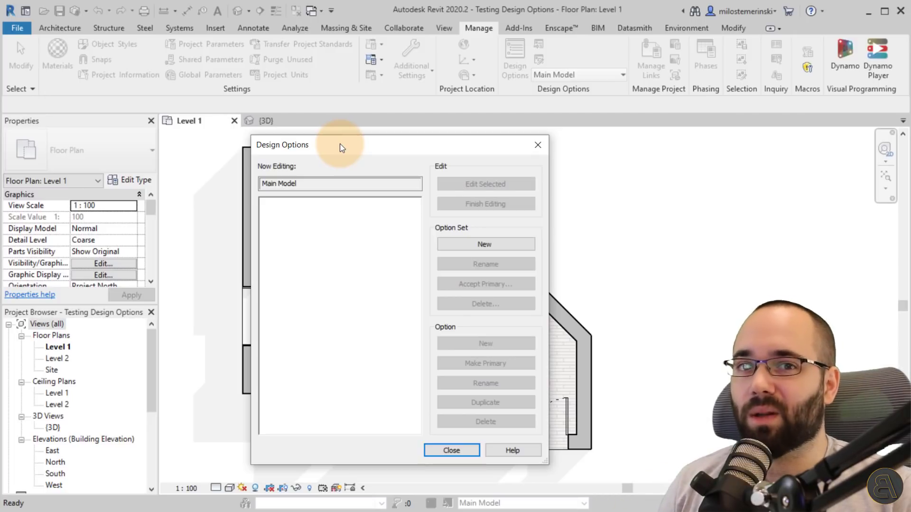
{"action": "left_click_drag", "start_coordinate": [338, 148], "coordinate": [311, 148]}
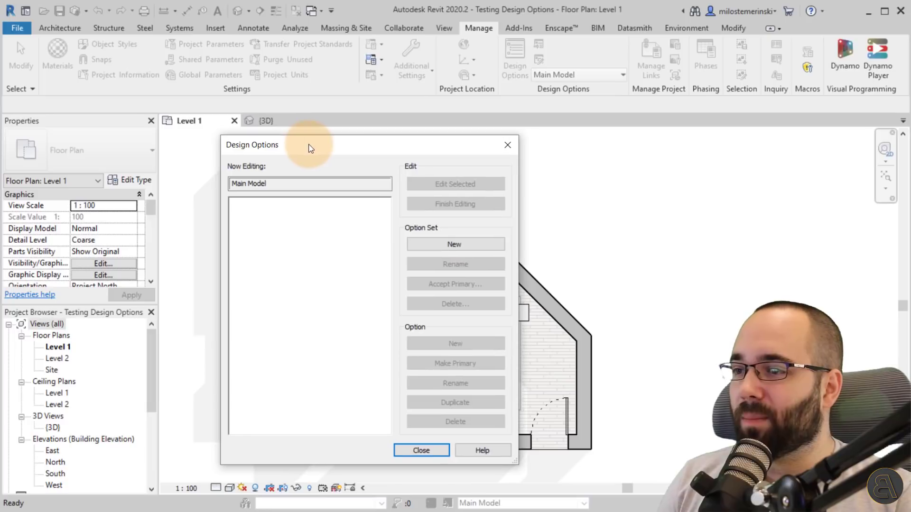
{"action": "left_click", "coordinate": [440, 246]}
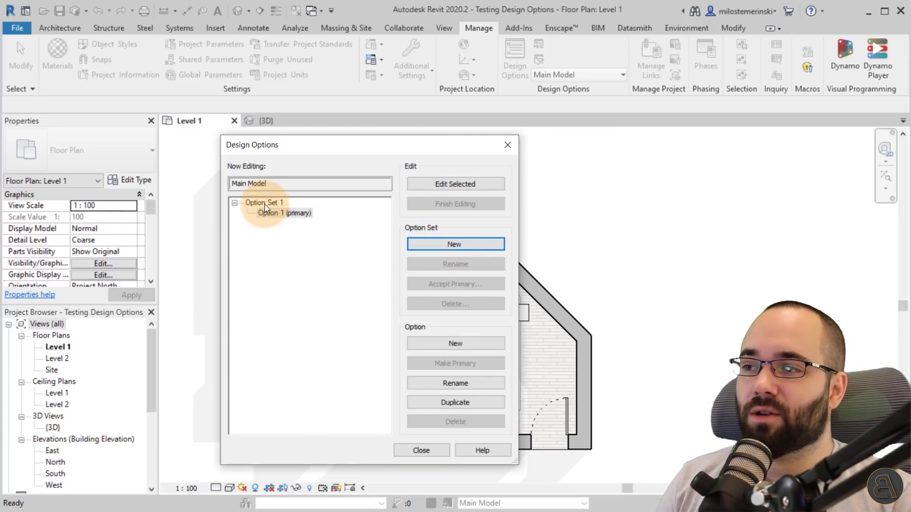
Step: Rename the new option set as "Living Room Layout"
{"action": "left_click_drag", "start_coordinate": [347, 153], "coordinate": [379, 156]}
{"action": "left_click", "coordinate": [280, 209]}
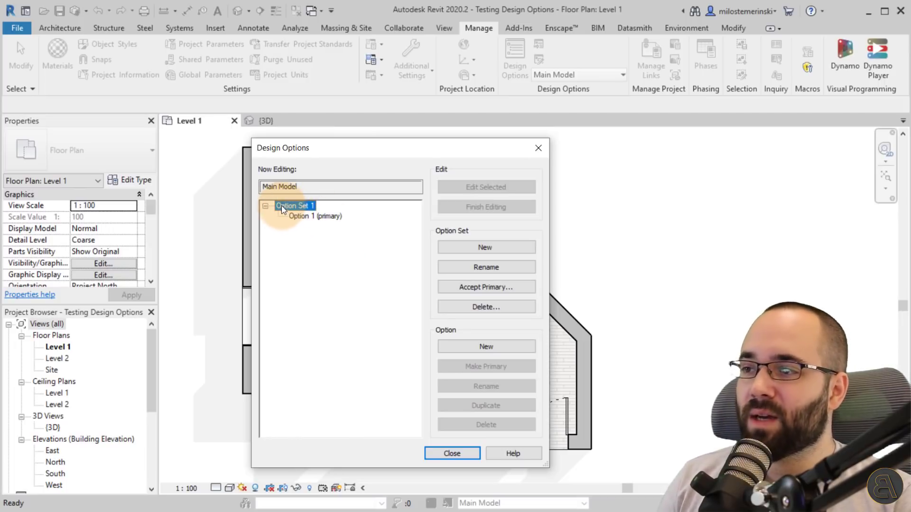
{"action": "left_click", "coordinate": [458, 270]}
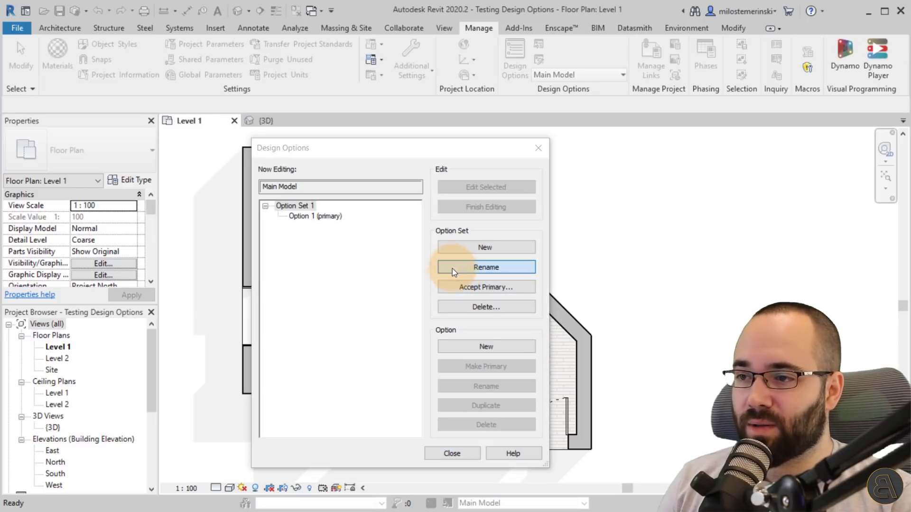
{"action": "left_click_drag", "start_coordinate": [370, 279], "coordinate": [377, 242]}
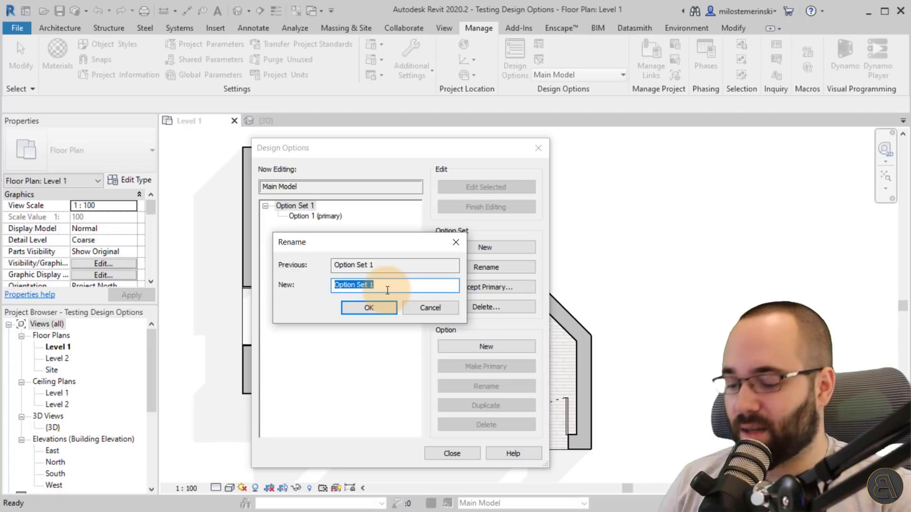
{"action": "type", "text": "Livin"}
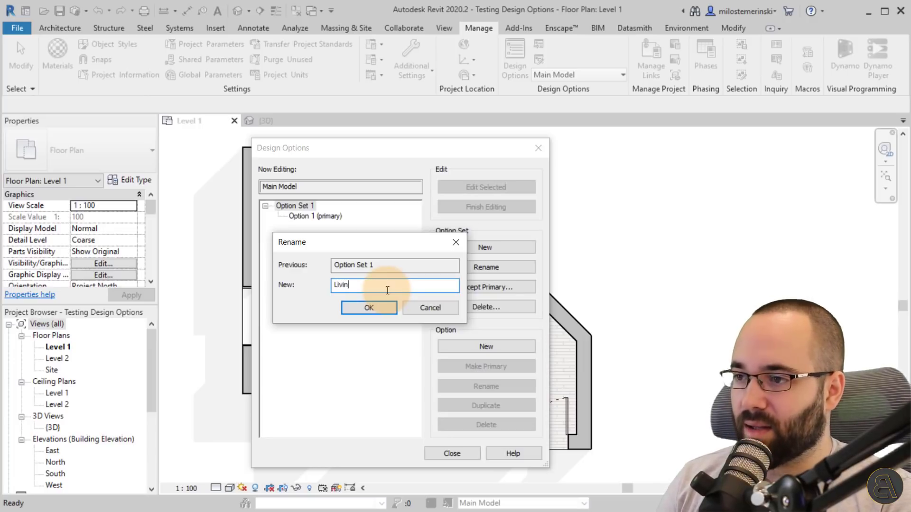
{"action": "type", "text": "g Room Lay"}
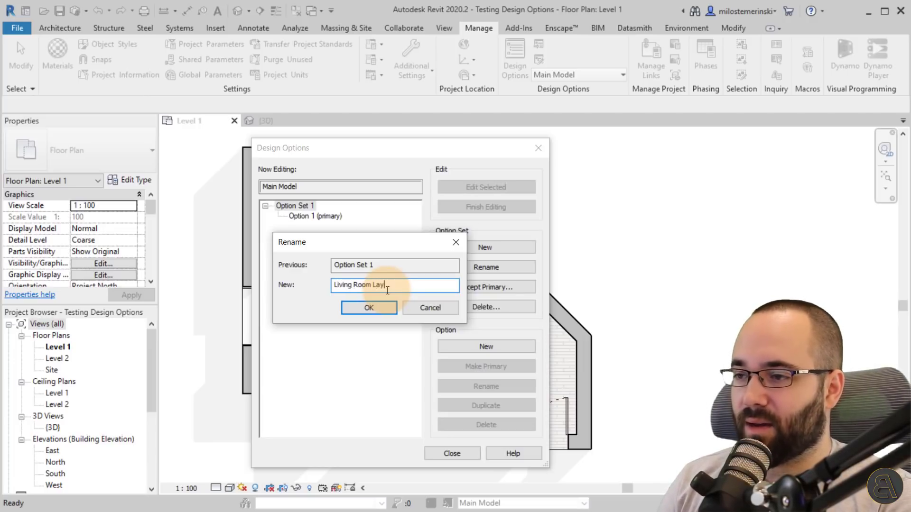
{"action": "type", "text": "out"}
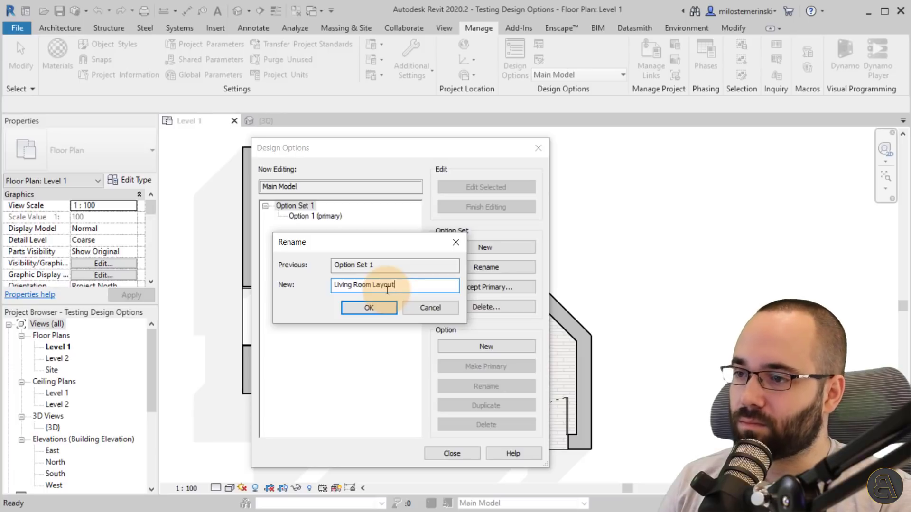
{"action": "key", "text": "Return"}
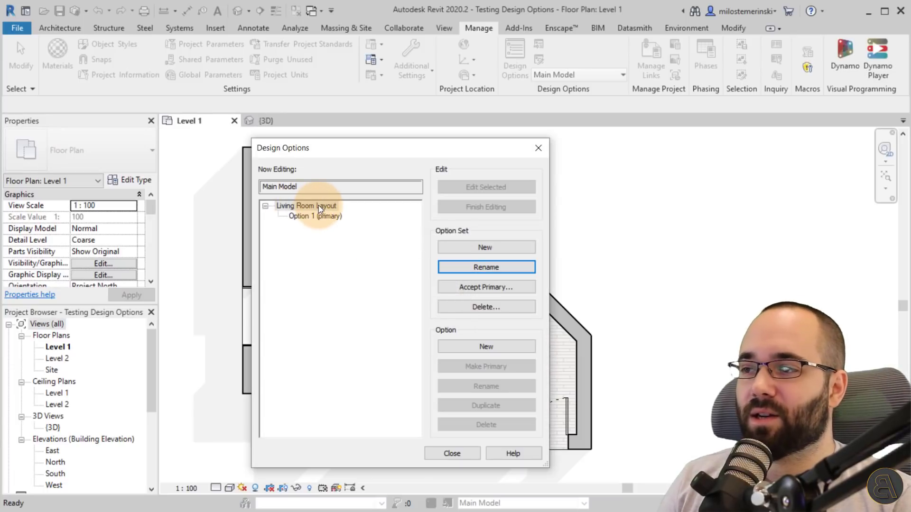
Step: Rename the primary option in the Living Room Layout set as "Boring Client Layout"
{"action": "left_click", "coordinate": [303, 217]}
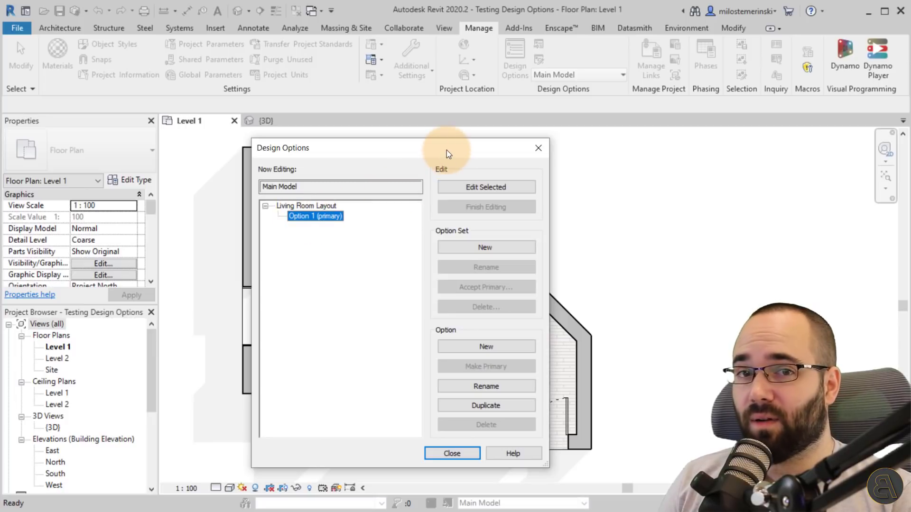
{"action": "left_click_drag", "start_coordinate": [428, 152], "coordinate": [102, 141]}
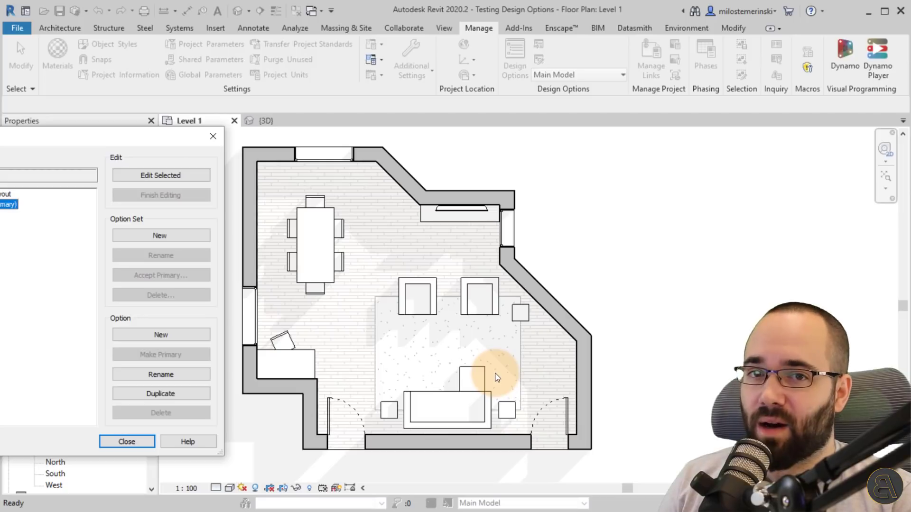
{"action": "left_click_drag", "start_coordinate": [154, 141], "coordinate": [443, 139]}
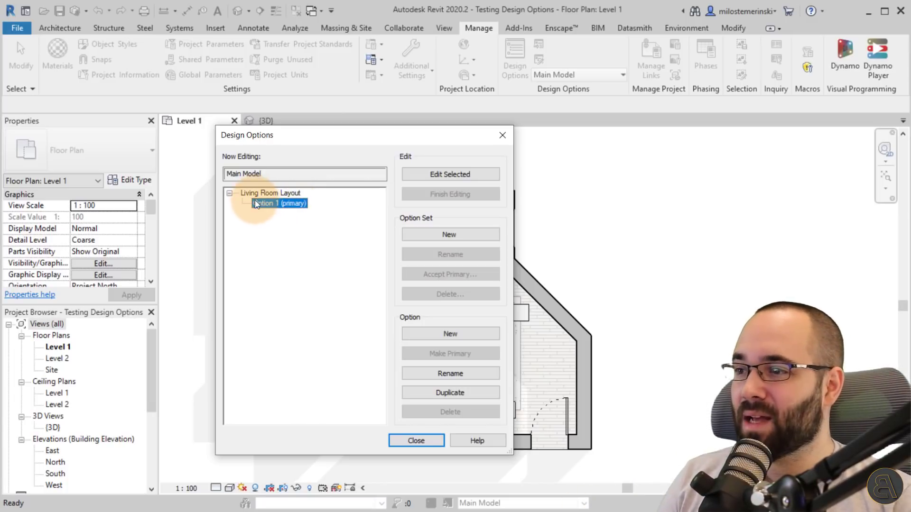
{"action": "left_click", "coordinate": [449, 373]}
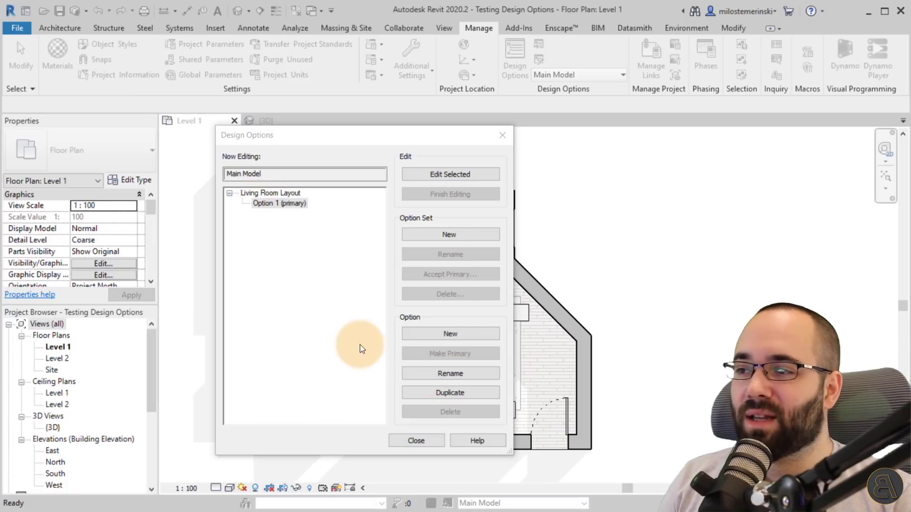
{"action": "type", "text": "B"}
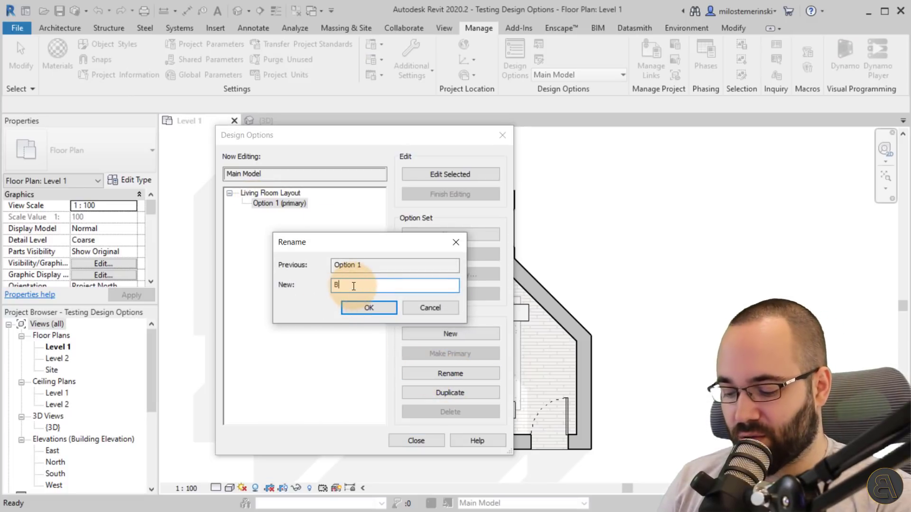
{"action": "type", "text": "oring"}
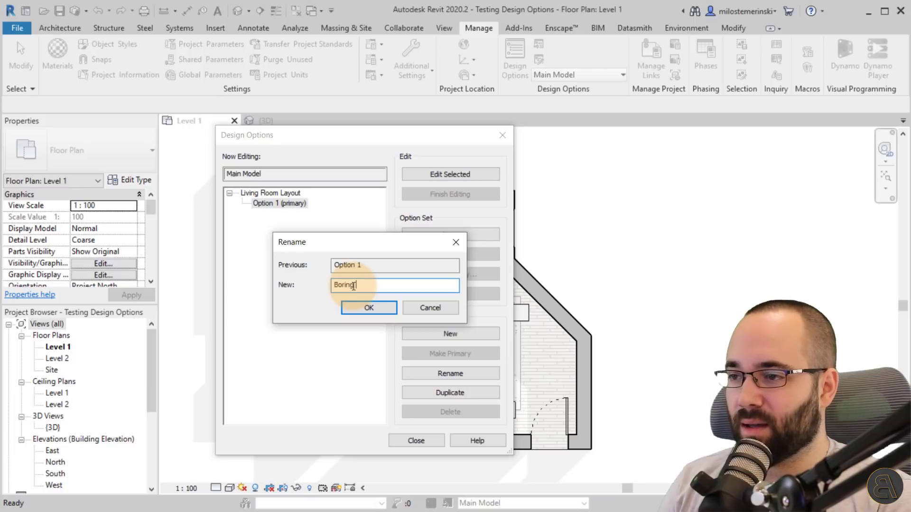
{"action": "type", "text": " Clien"}
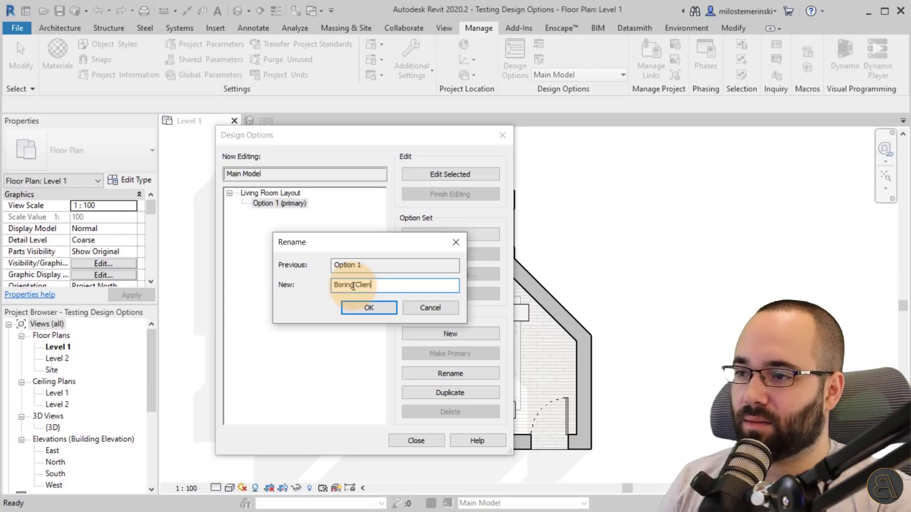
{"action": "type", "text": "t Lay"}
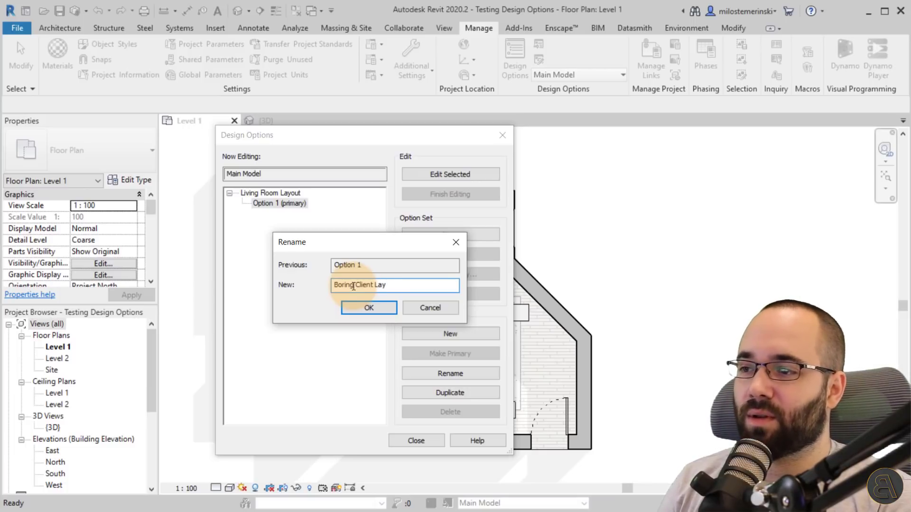
{"action": "type", "text": "out"}
{"action": "key", "text": "Return"}
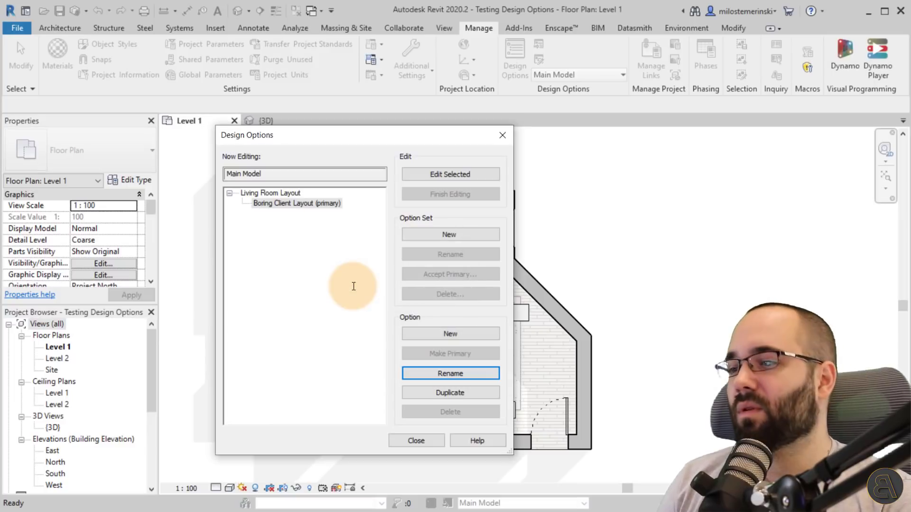
Step: Add a second option to the Living Room Layout option set
{"action": "left_click_drag", "start_coordinate": [372, 137], "coordinate": [311, 127]}
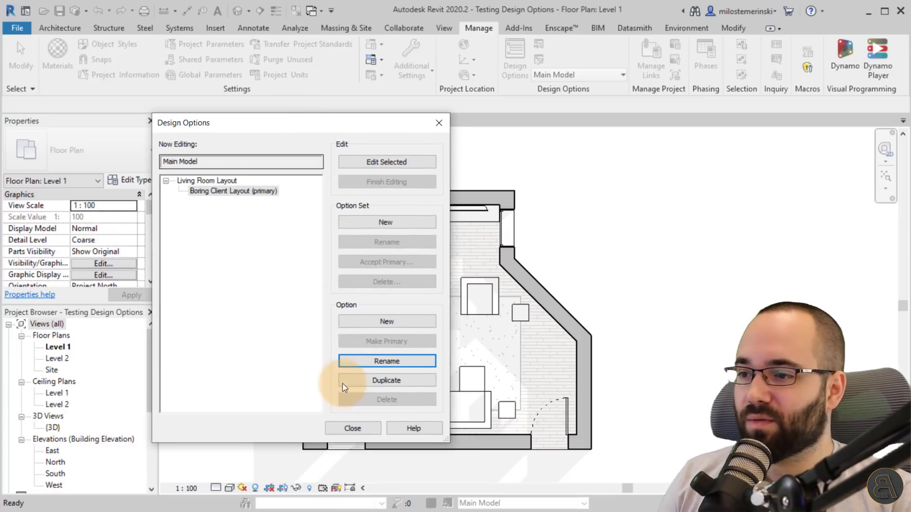
{"action": "left_click", "coordinate": [368, 323]}
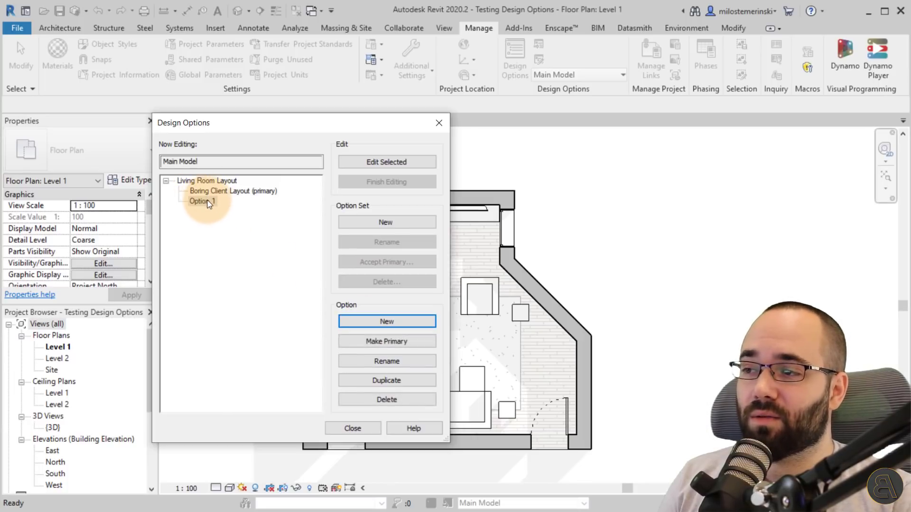
{"action": "left_click", "coordinate": [178, 183]}
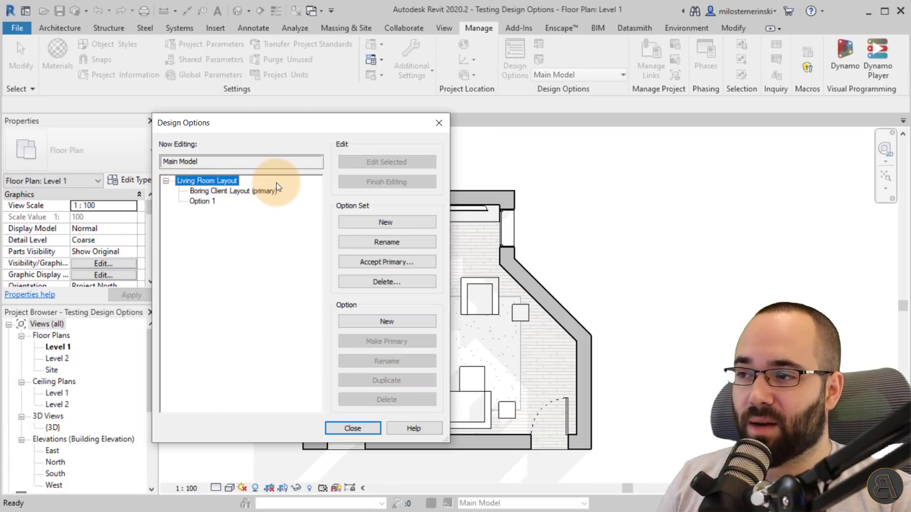
Step: Rename the new secondary option as "Cool Layout Design" and close the design options dialog
{"action": "left_click", "coordinate": [202, 201]}
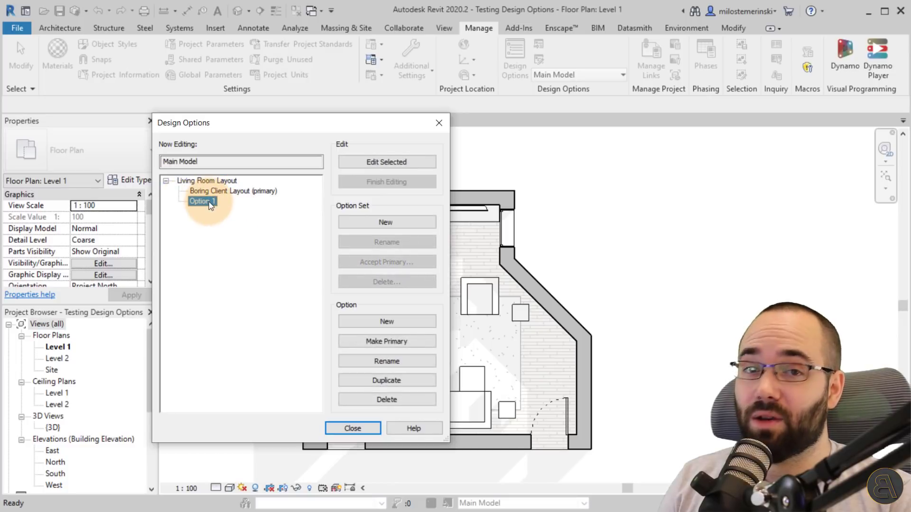
{"action": "left_click", "coordinate": [397, 360]}
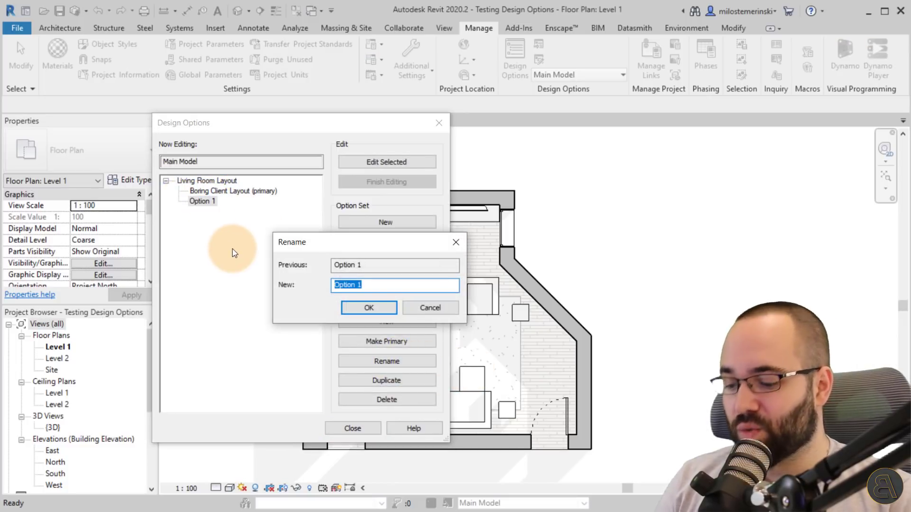
{"action": "type", "text": "Cool"}
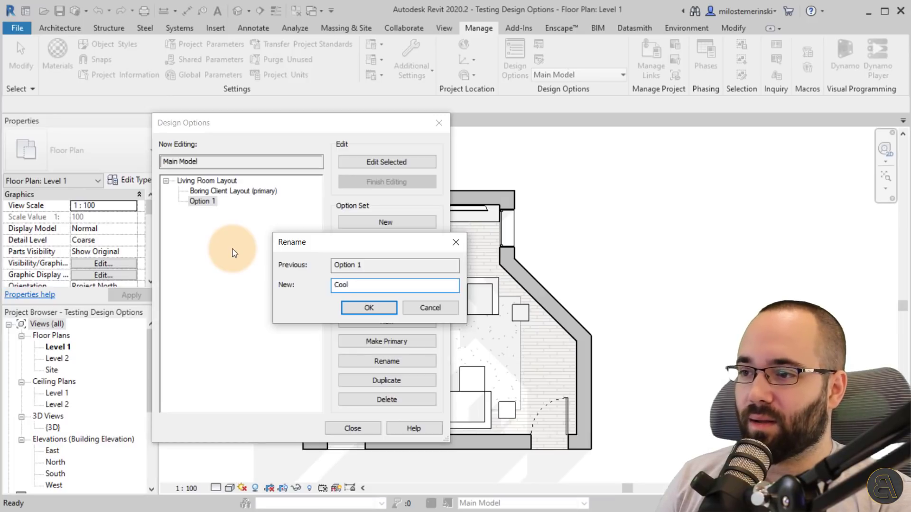
{"action": "type", "text": " Layout "}
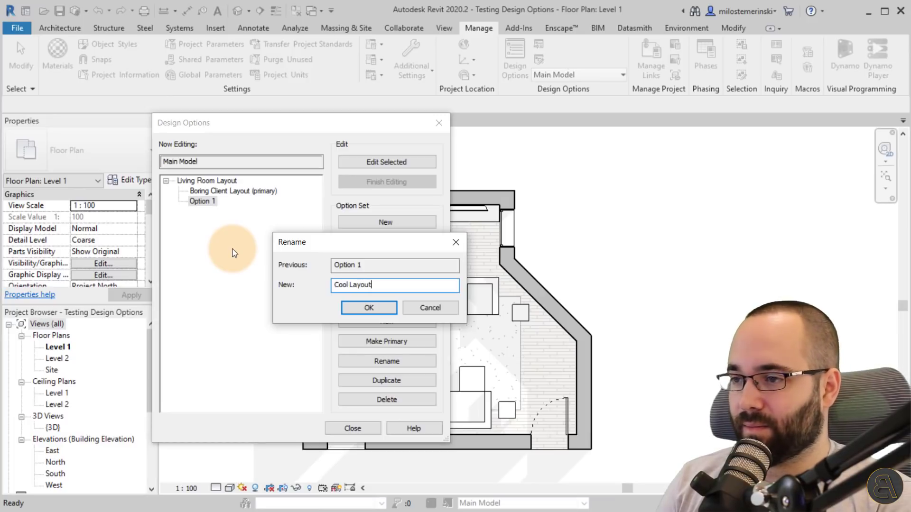
{"action": "type", "text": "Desing"}
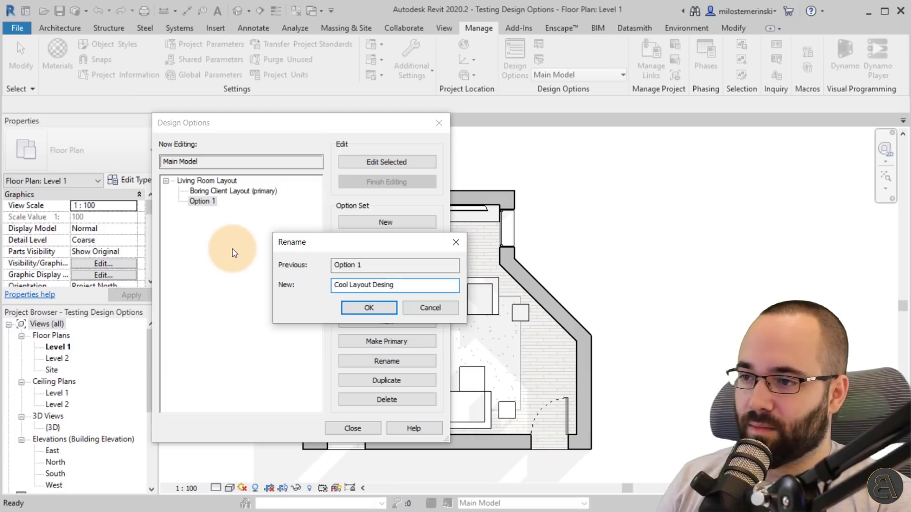
{"action": "key", "text": "BackSpace"}
{"action": "key", "text": "BackSpace"}
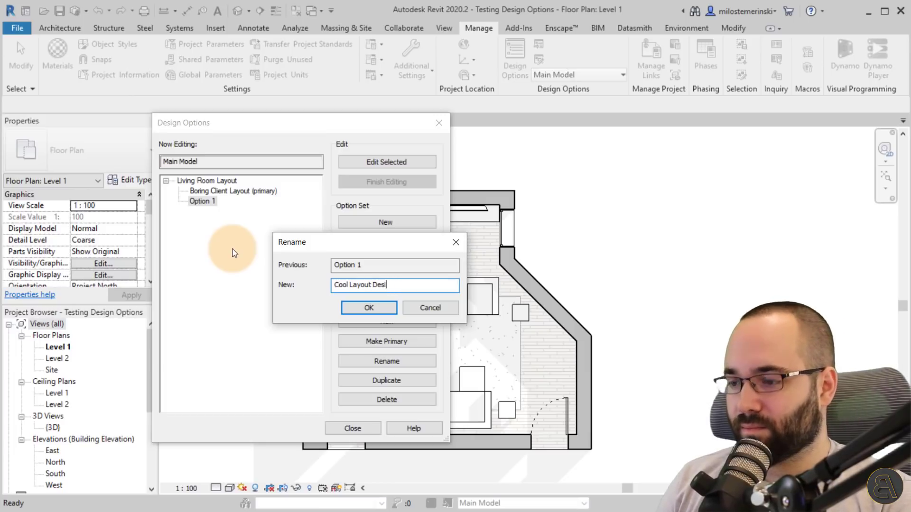
{"action": "type", "text": "gn"}
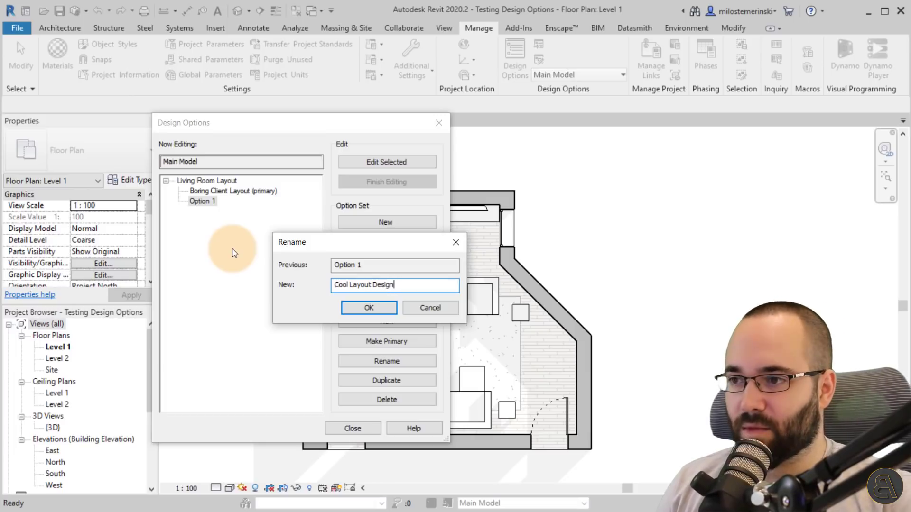
{"action": "left_click", "coordinate": [369, 310]}
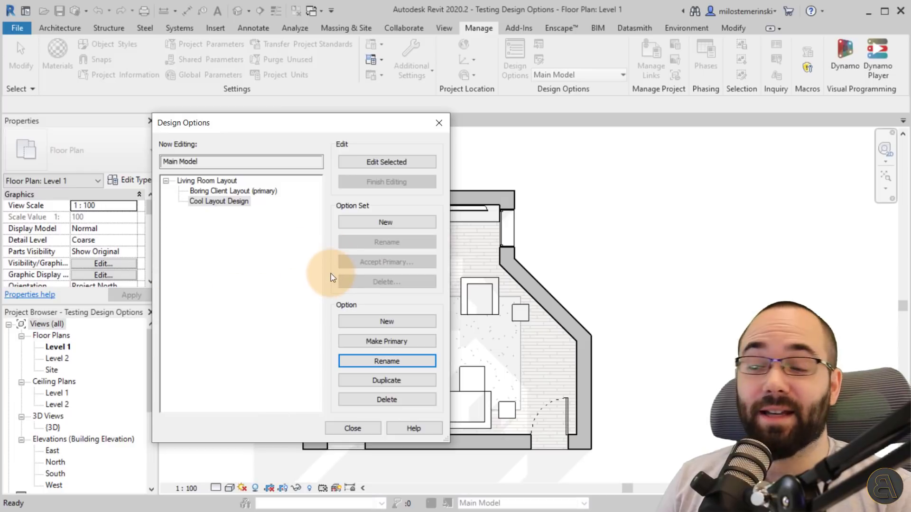
{"action": "left_click", "coordinate": [439, 123]}
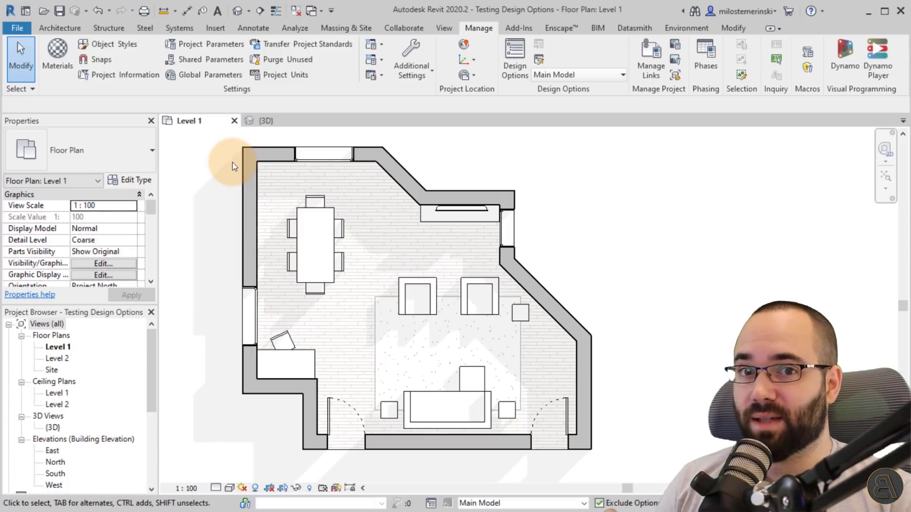
Step: Select the entire floor plan and filter out doors, walls and windows, keeping only floors, furniture and generic models
{"action": "scroll", "coordinate": [403, 335], "scroll_direction": "down", "scroll_amount": 1}
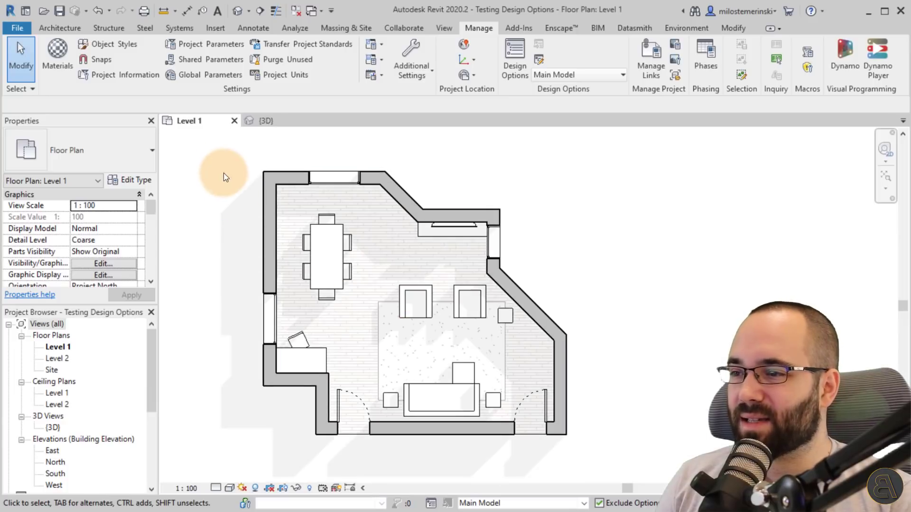
{"action": "left_click_drag", "start_coordinate": [217, 160], "coordinate": [594, 462]}
{"action": "left_click_drag", "start_coordinate": [596, 466], "coordinate": [596, 466]}
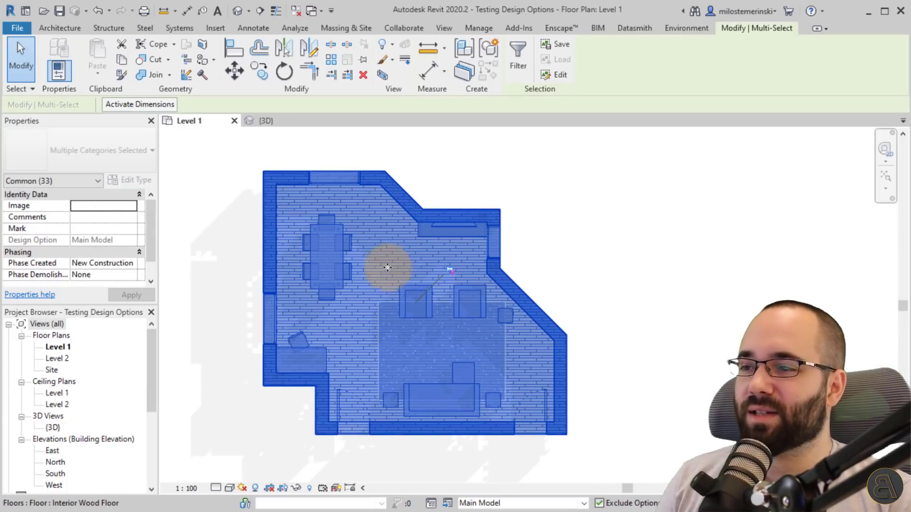
{"action": "left_click", "coordinate": [519, 66]}
{"action": "left_click_drag", "start_coordinate": [357, 180], "coordinate": [381, 166]}
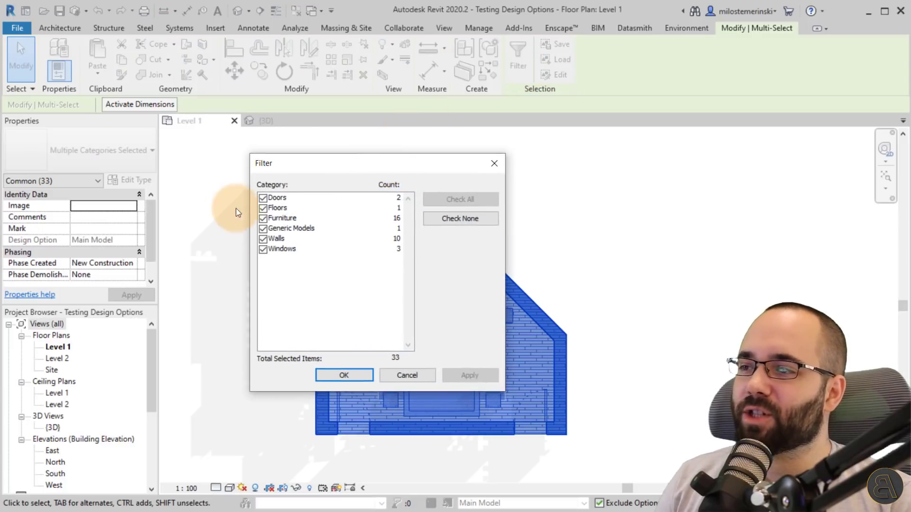
{"action": "left_click", "coordinate": [264, 198]}
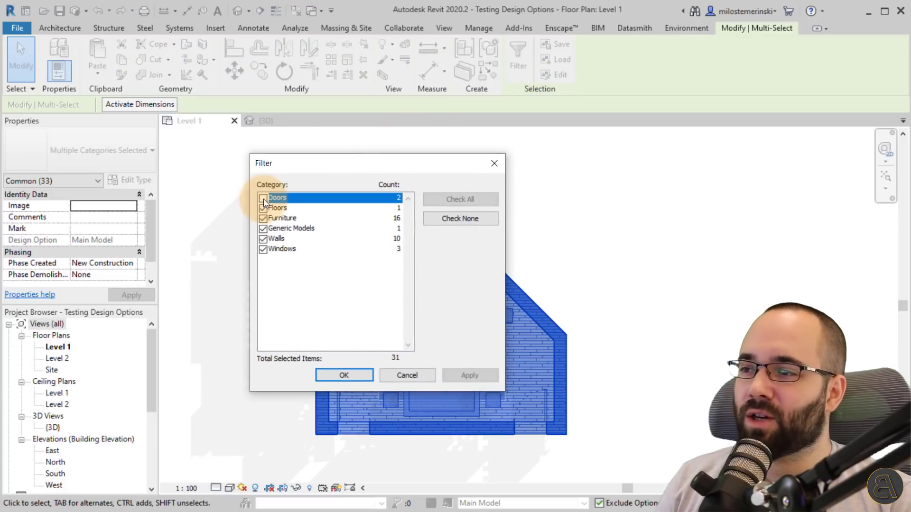
{"action": "left_click", "coordinate": [263, 249]}
{"action": "left_click", "coordinate": [263, 239]}
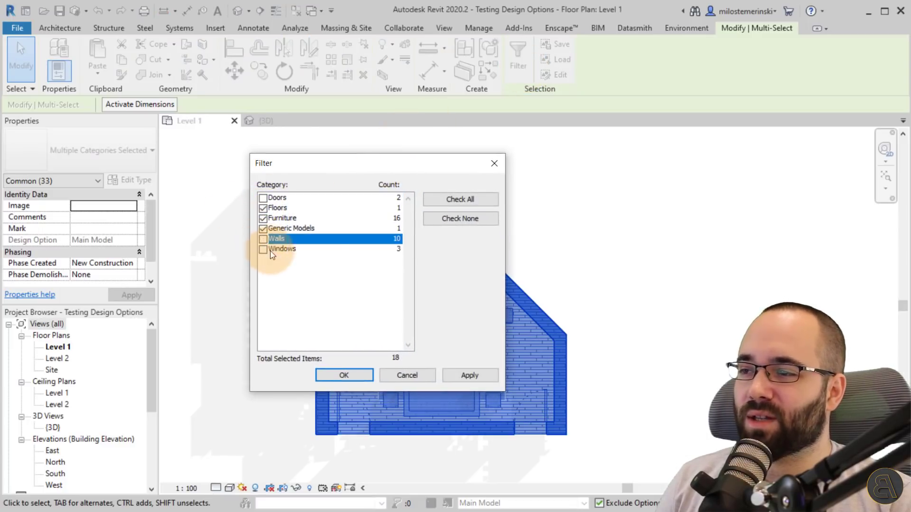
{"action": "left_click", "coordinate": [271, 210]}
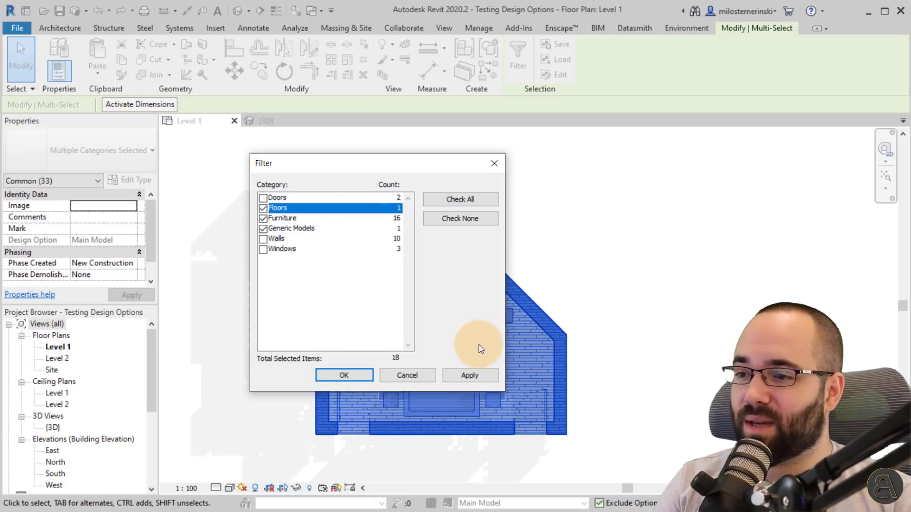
{"action": "left_click", "coordinate": [477, 376]}
{"action": "left_click", "coordinate": [344, 376]}
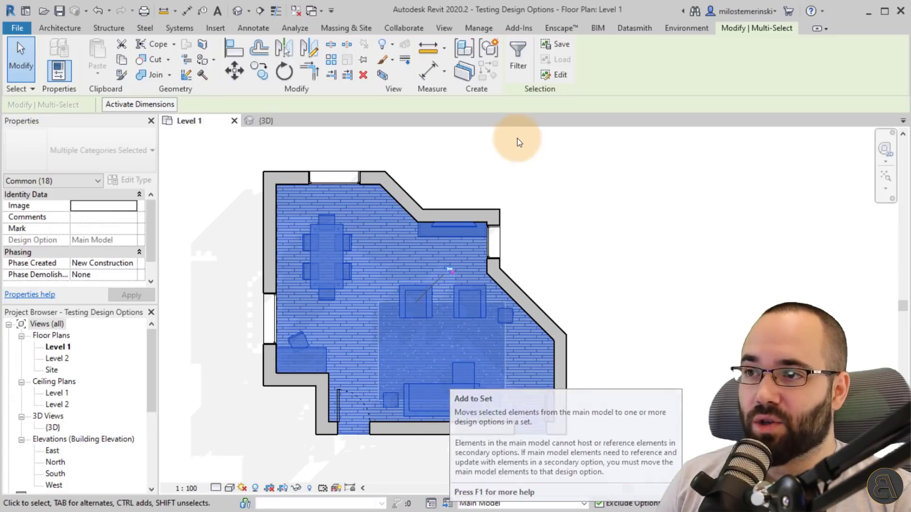
Step: Add the selected elements to both the Boring Client Layout and Cool Layout Design options of the Living Room Layout set
{"action": "left_click", "coordinate": [478, 28]}
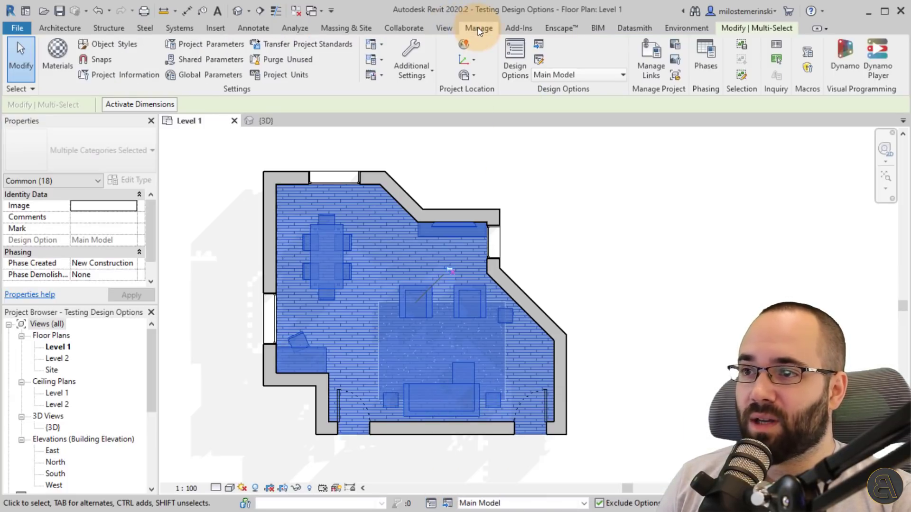
{"action": "left_click", "coordinate": [539, 46]}
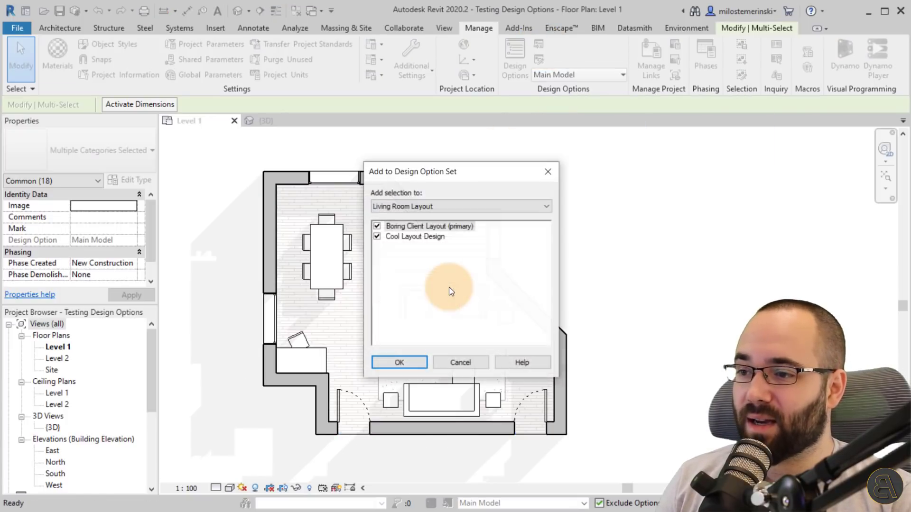
{"action": "left_click_drag", "start_coordinate": [438, 179], "coordinate": [439, 174]}
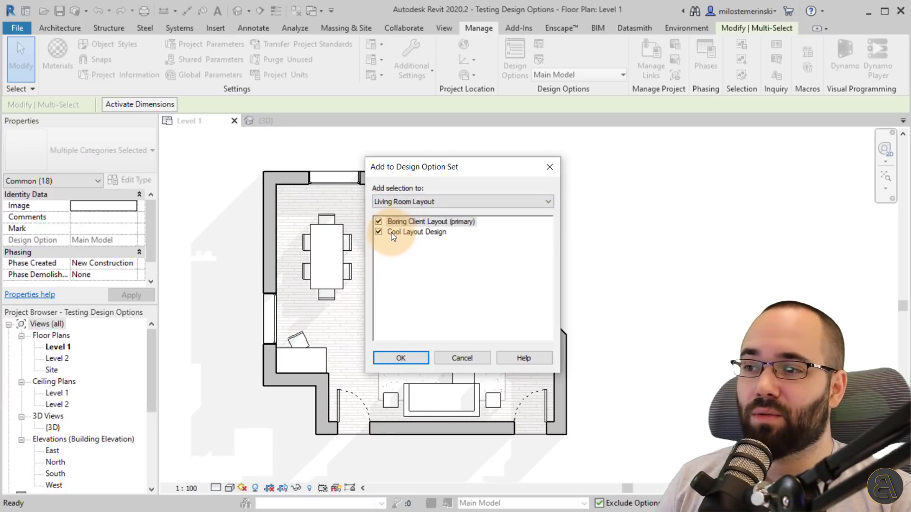
{"action": "left_click_drag", "start_coordinate": [442, 167], "coordinate": [557, 144]}
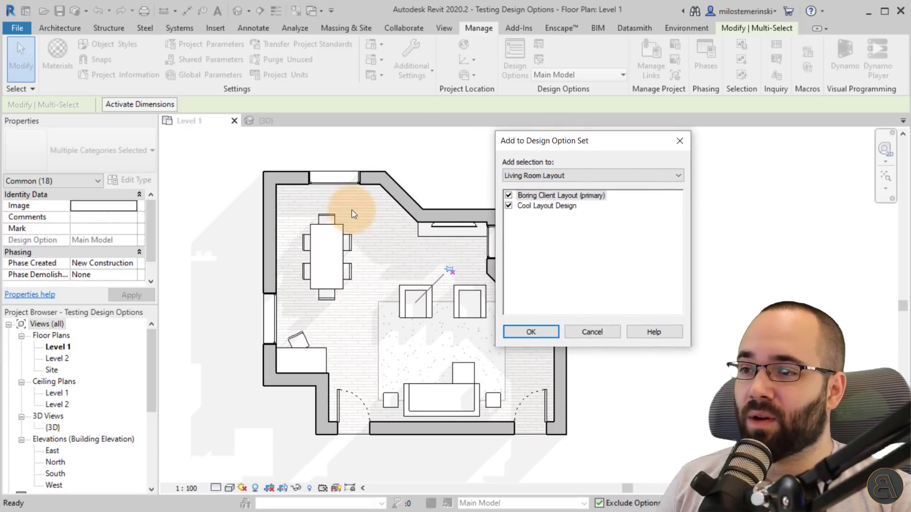
{"action": "left_click", "coordinate": [509, 205]}
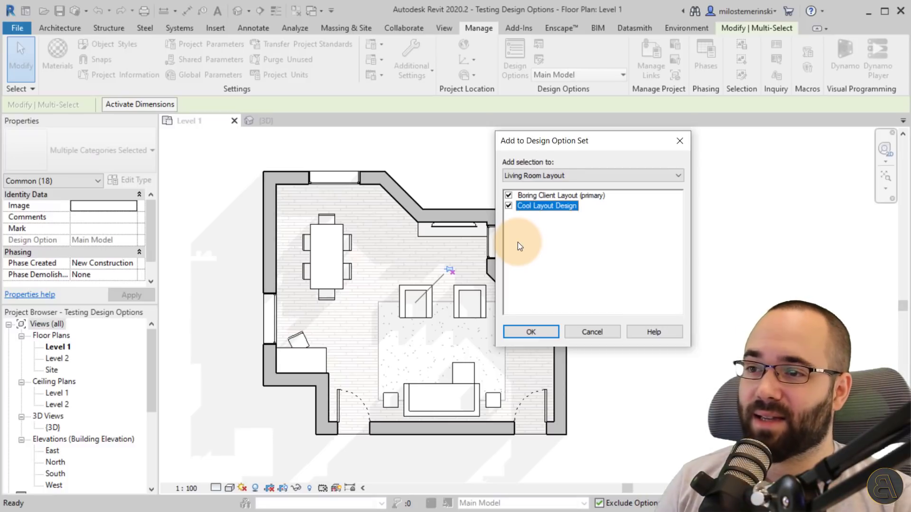
{"action": "left_click", "coordinate": [510, 206]}
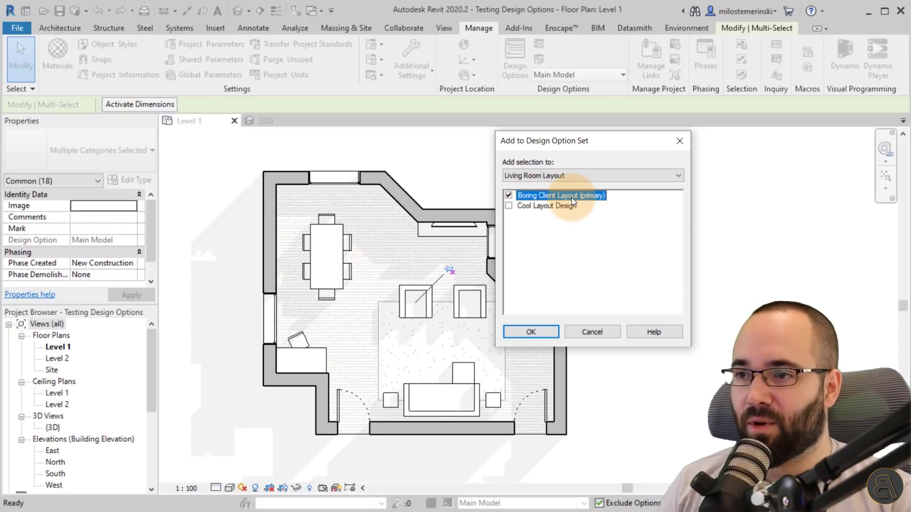
{"action": "left_click", "coordinate": [522, 206]}
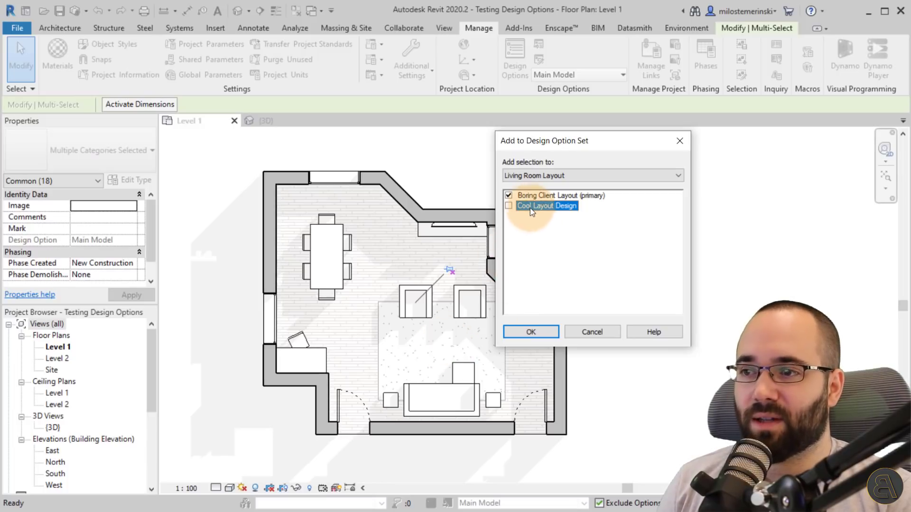
{"action": "left_click", "coordinate": [509, 206]}
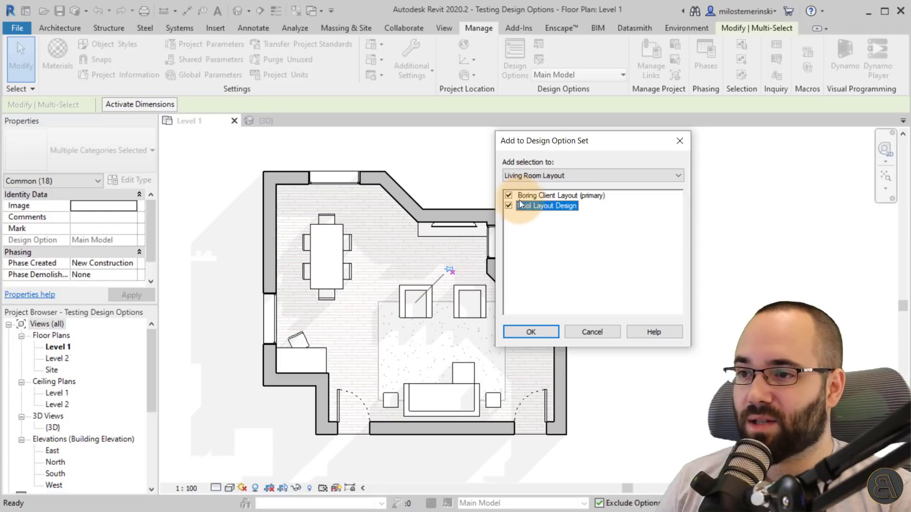
{"action": "left_click", "coordinate": [530, 332]}
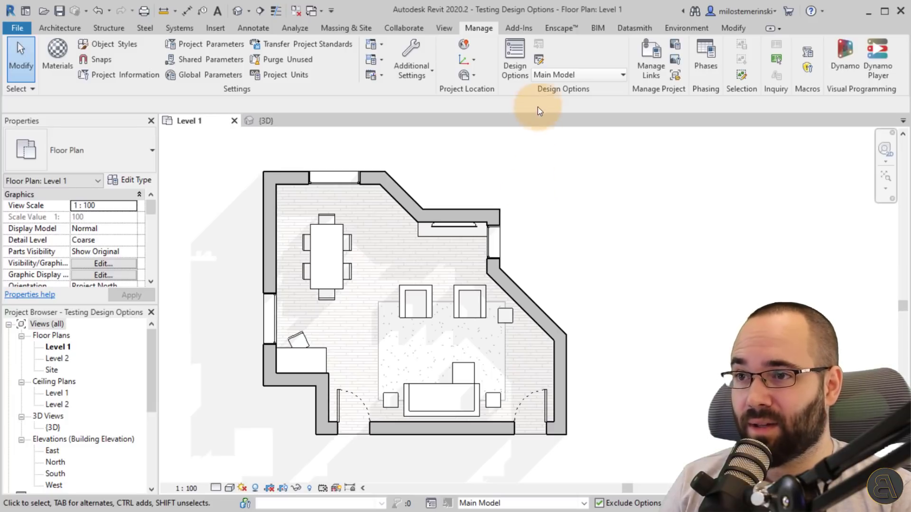
Step: Make Cool Layout Design the active design option for editing and look over its floor plan
{"action": "left_click", "coordinate": [551, 75]}
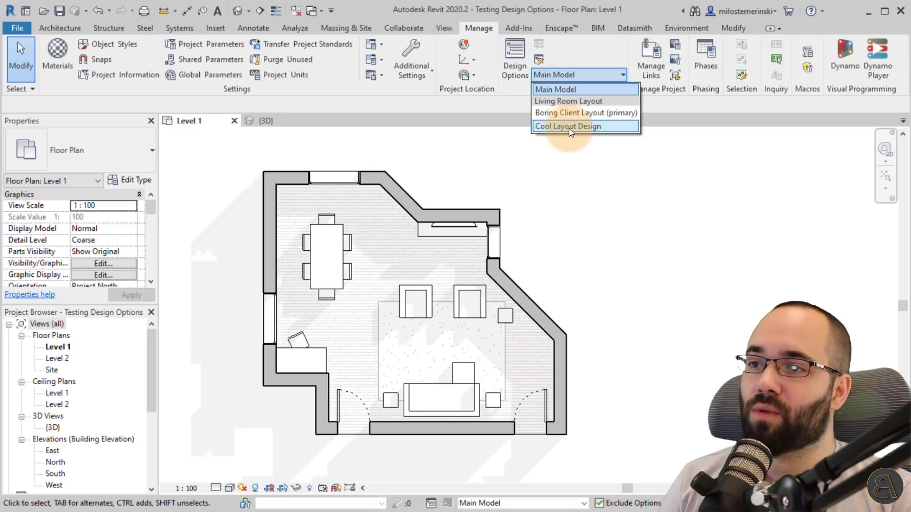
{"action": "left_click", "coordinate": [550, 127]}
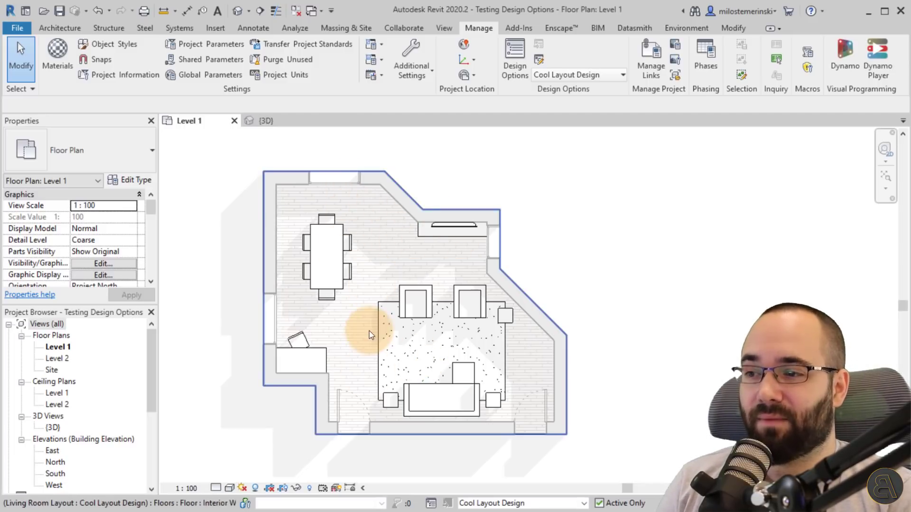
{"action": "scroll", "coordinate": [442, 217], "scroll_direction": "up", "scroll_amount": 4}
{"action": "middle_click_drag", "start_coordinate": [727, 309], "coordinate": [810, 223]}
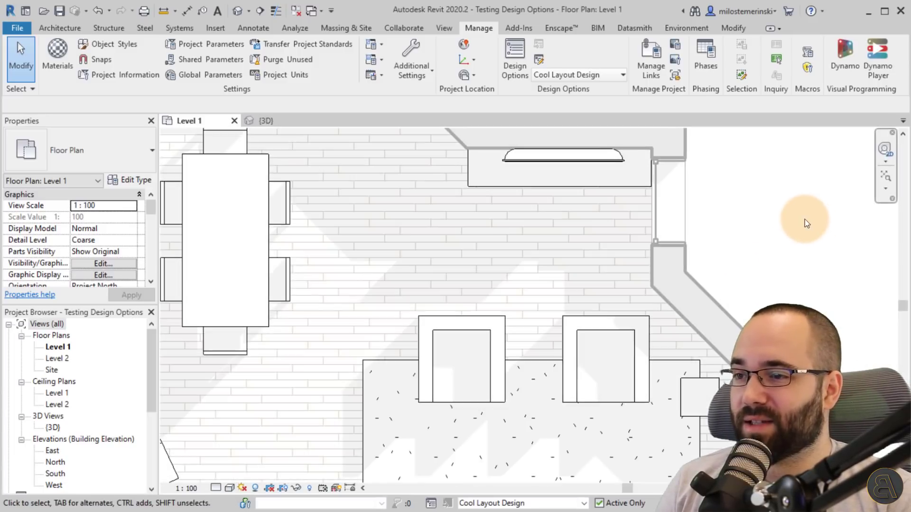
{"action": "scroll", "coordinate": [821, 254], "scroll_direction": "down", "scroll_amount": 2}
{"action": "middle_click_drag", "start_coordinate": [824, 256], "coordinate": [673, 307]}
{"action": "scroll", "coordinate": [780, 299], "scroll_direction": "down", "scroll_amount": 1}
{"action": "scroll", "coordinate": [705, 288], "scroll_direction": "down", "scroll_amount": 1}
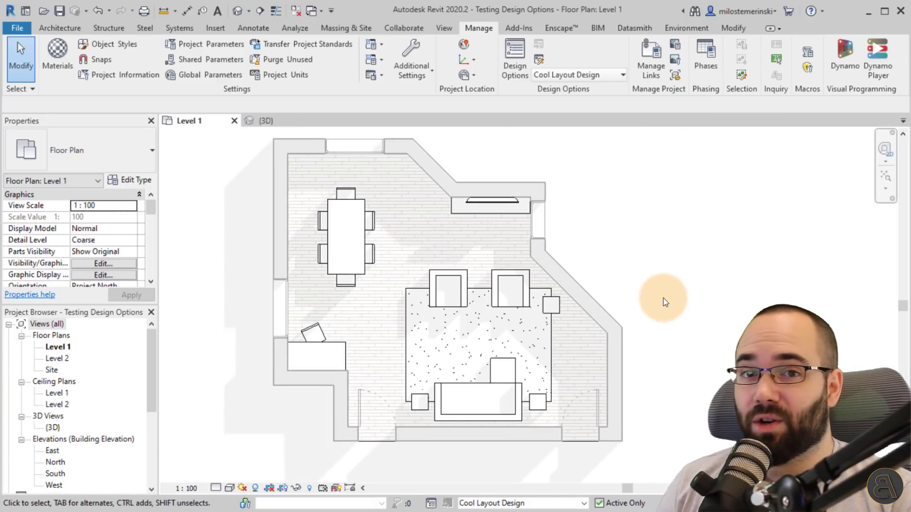
Step: Turn off the Extended property of the three-seater sofa in the Cool Layout Design option
{"action": "left_click", "coordinate": [491, 405]}
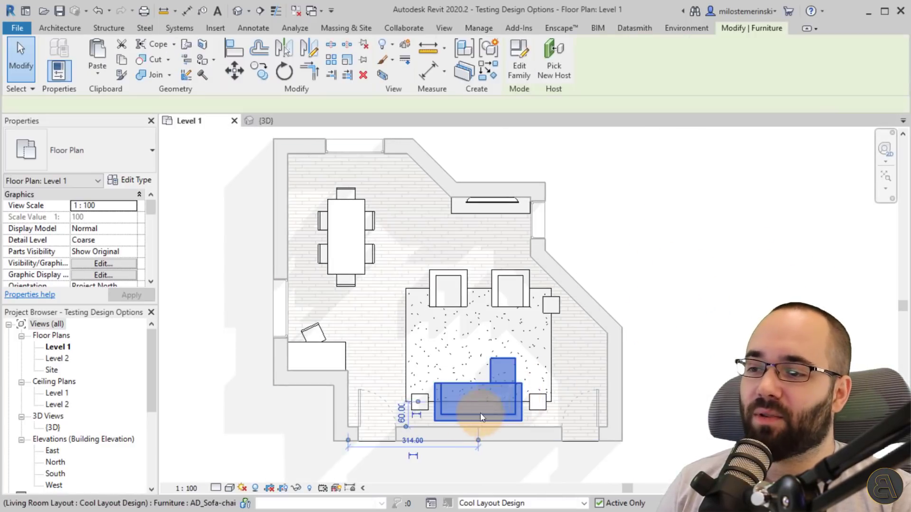
{"action": "scroll", "coordinate": [102, 256], "scroll_direction": "down", "scroll_amount": 3}
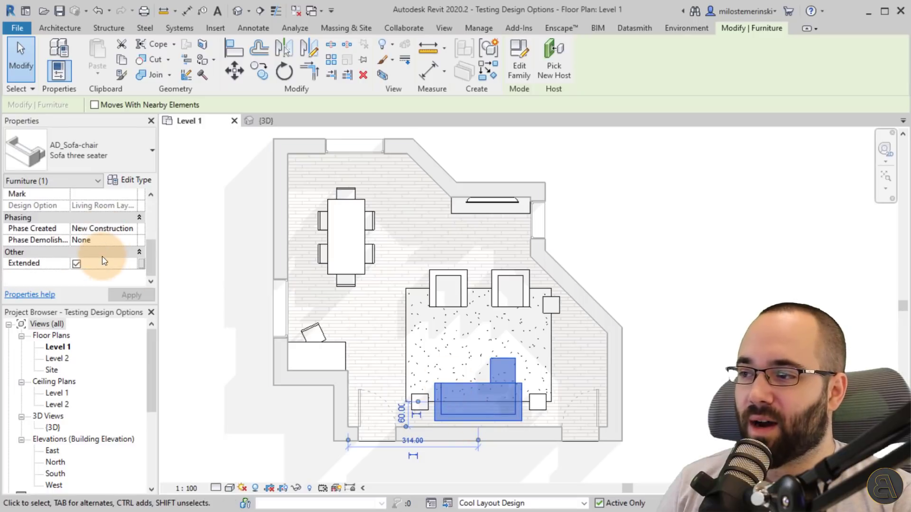
{"action": "left_click", "coordinate": [77, 264]}
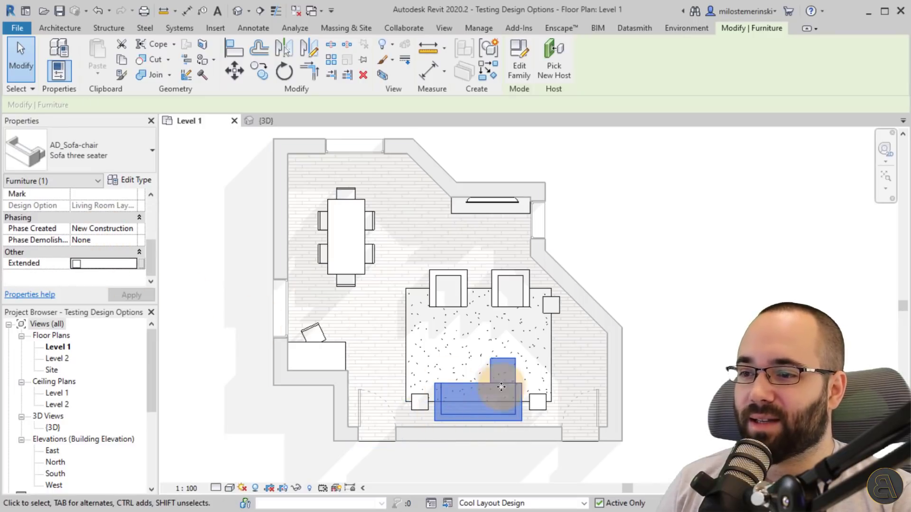
Step: Rotate the dining table and its six chairs 45° clockwise in the Cool Layout Design option
{"action": "left_click", "coordinate": [696, 285]}
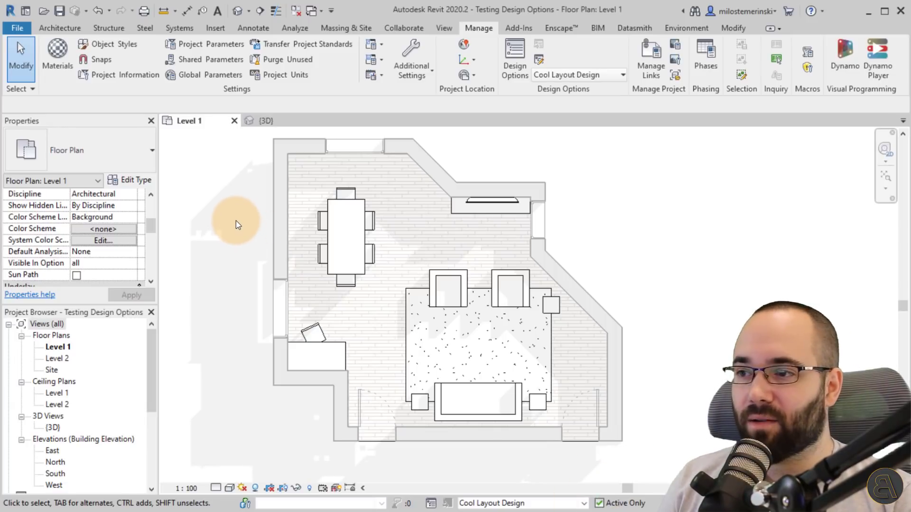
{"action": "left_click_drag", "start_coordinate": [241, 180], "coordinate": [389, 304]}
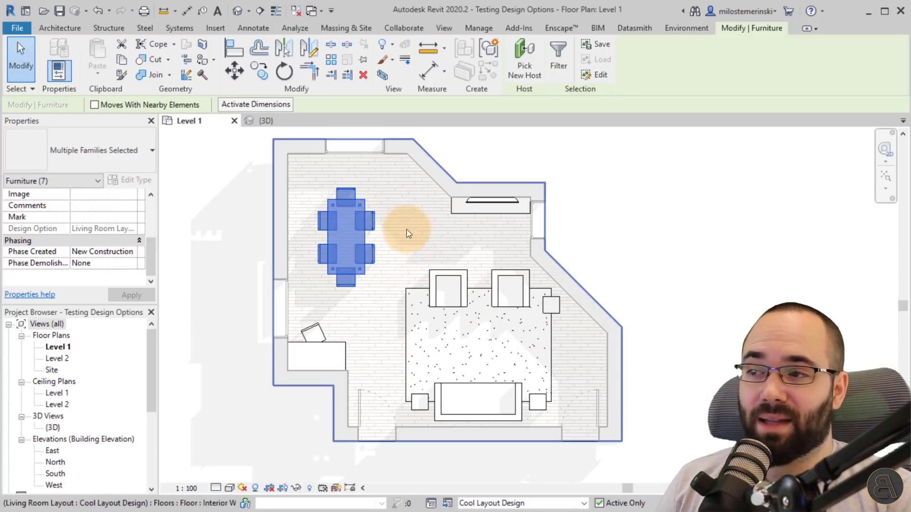
{"action": "middle_click_drag", "start_coordinate": [297, 235], "coordinate": [314, 262]}
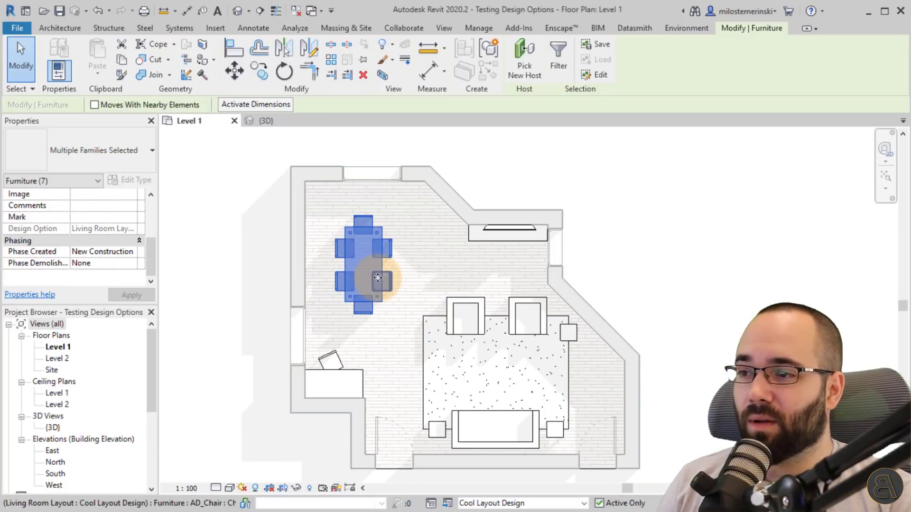
{"action": "left_click", "coordinate": [285, 74]}
{"action": "left_click", "coordinate": [379, 137]}
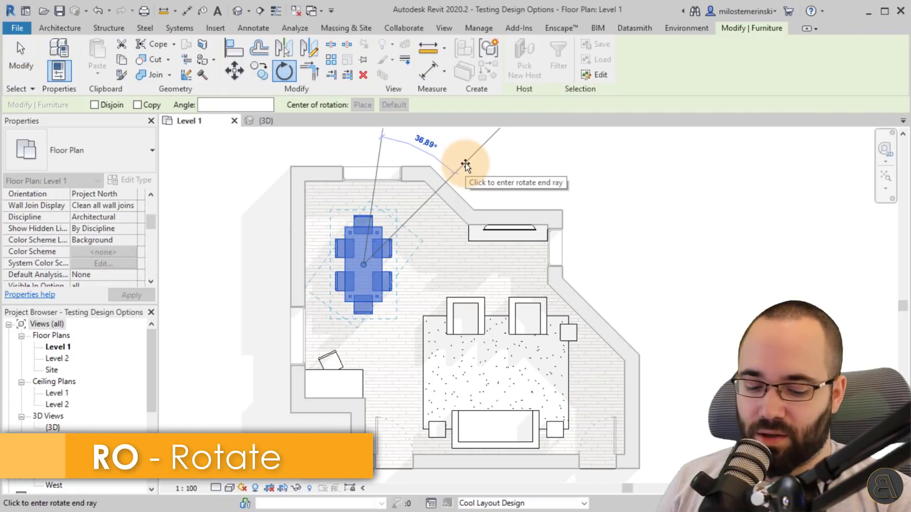
{"action": "type", "text": "45"}
{"action": "key", "text": "Return"}
{"action": "scroll", "coordinate": [398, 271], "scroll_direction": "up", "scroll_amount": 2}
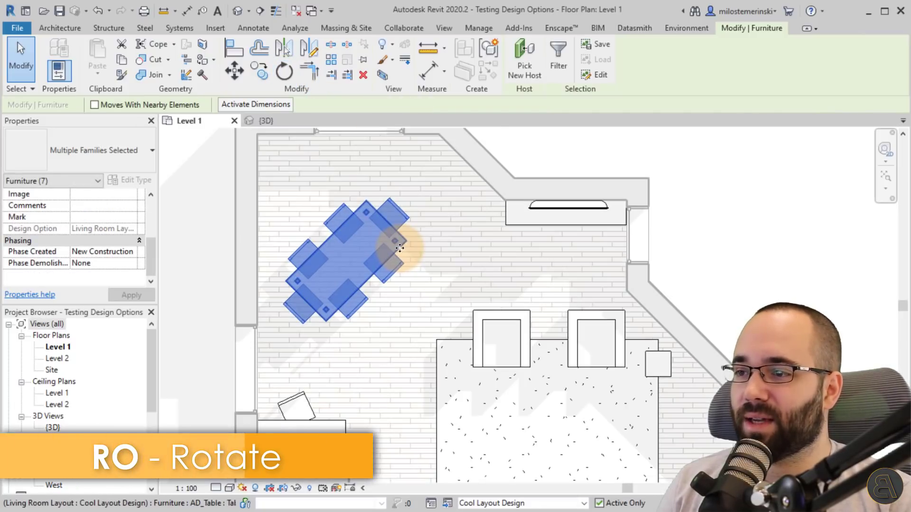
Step: Move the rotated dining set slightly away from the west wall and fine-tune its position in the room's upper-left area
{"action": "left_click_drag", "start_coordinate": [399, 245], "coordinate": [422, 247]}
{"action": "scroll", "coordinate": [468, 301], "scroll_direction": "down", "scroll_amount": 4}
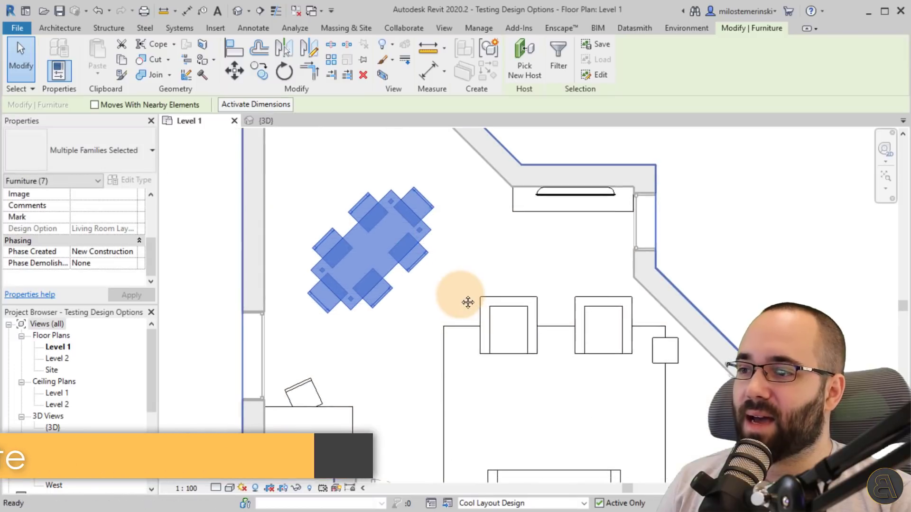
{"action": "scroll", "coordinate": [427, 223], "scroll_direction": "up", "scroll_amount": 5}
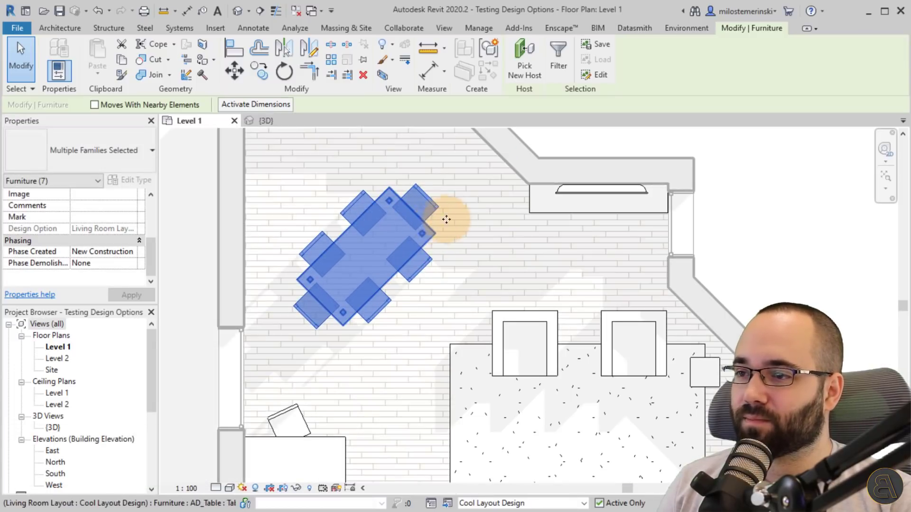
{"action": "scroll", "coordinate": [434, 239], "scroll_direction": "down", "scroll_amount": 2}
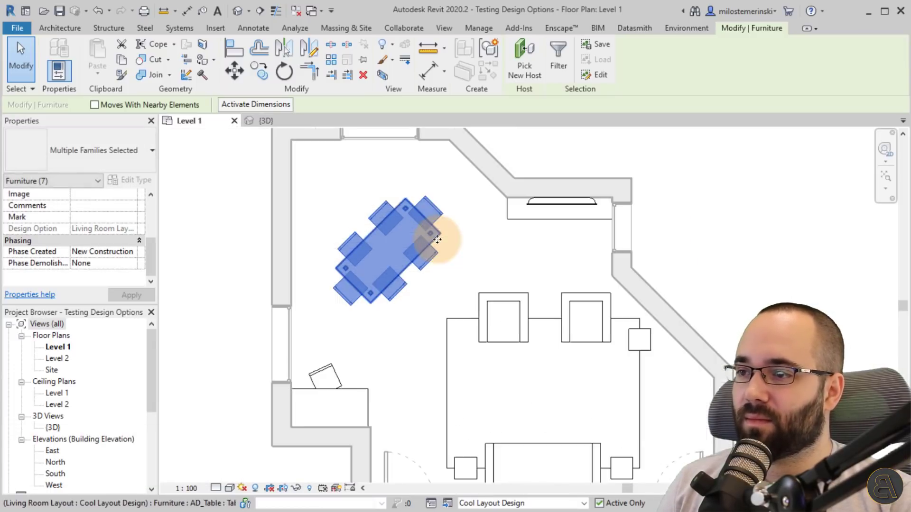
{"action": "scroll", "coordinate": [426, 223], "scroll_direction": "up", "scroll_amount": 2}
{"action": "left_click_drag", "start_coordinate": [442, 232], "coordinate": [434, 221]}
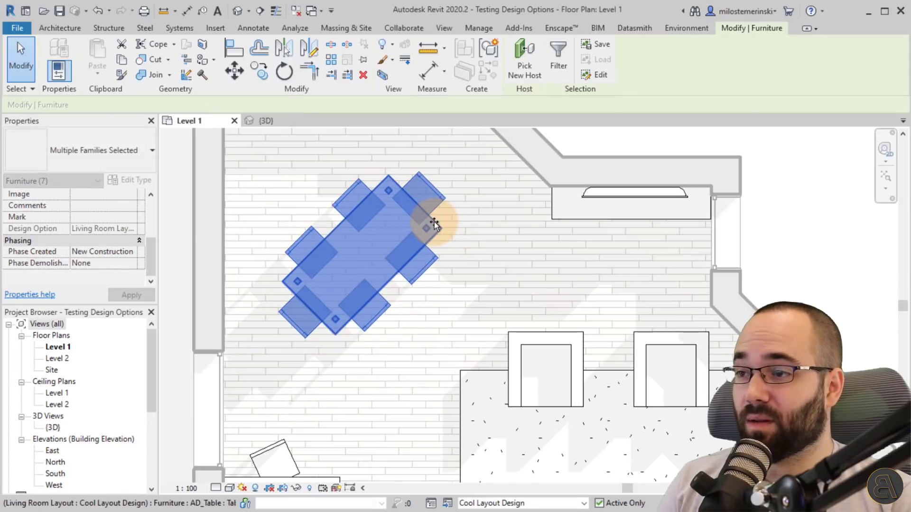
{"action": "scroll", "coordinate": [553, 364], "scroll_direction": "down", "scroll_amount": 1}
{"action": "middle_click_drag", "start_coordinate": [569, 354], "coordinate": [493, 238]}
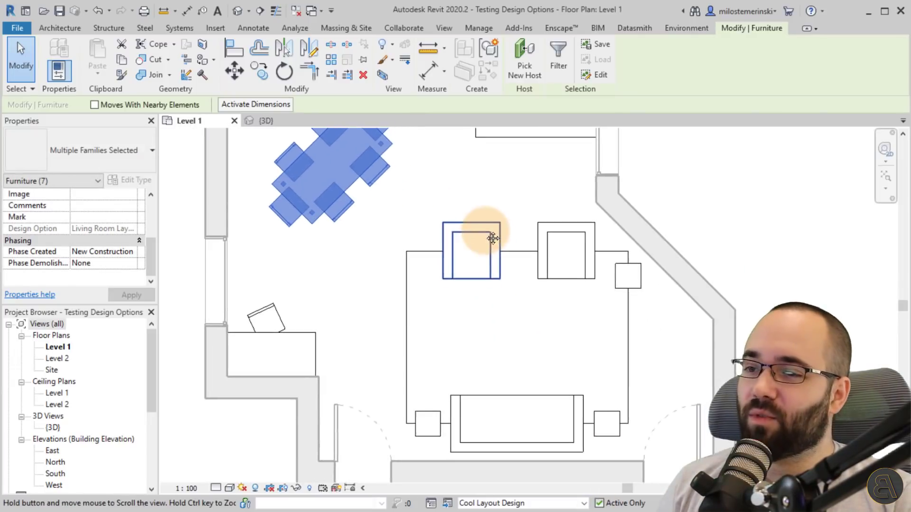
{"action": "key", "text": "Escape"}
Step: Rotate the two armchairs at the rug's upper edge together by 45°
{"action": "scroll", "coordinate": [500, 279], "scroll_direction": "down", "scroll_amount": 1}
{"action": "left_click", "coordinate": [497, 277]}
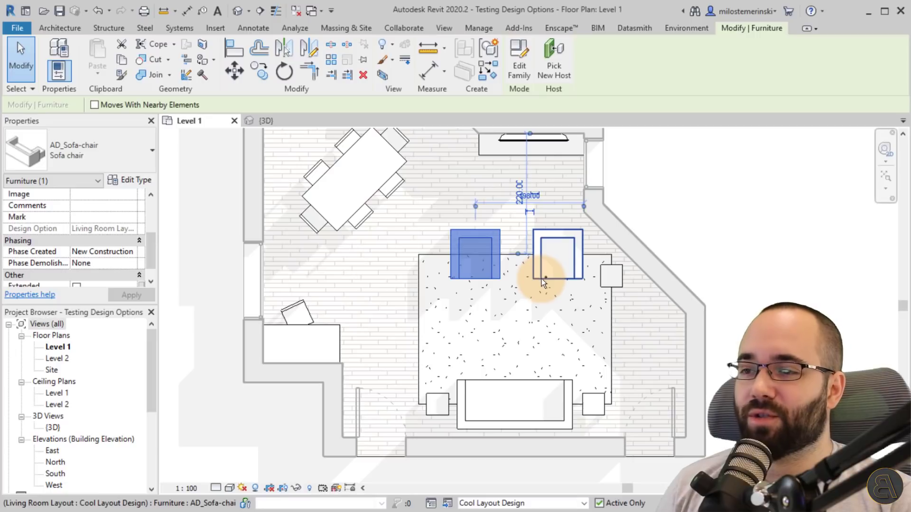
{"action": "left_click", "coordinate": [541, 281], "text": "ctrl"}
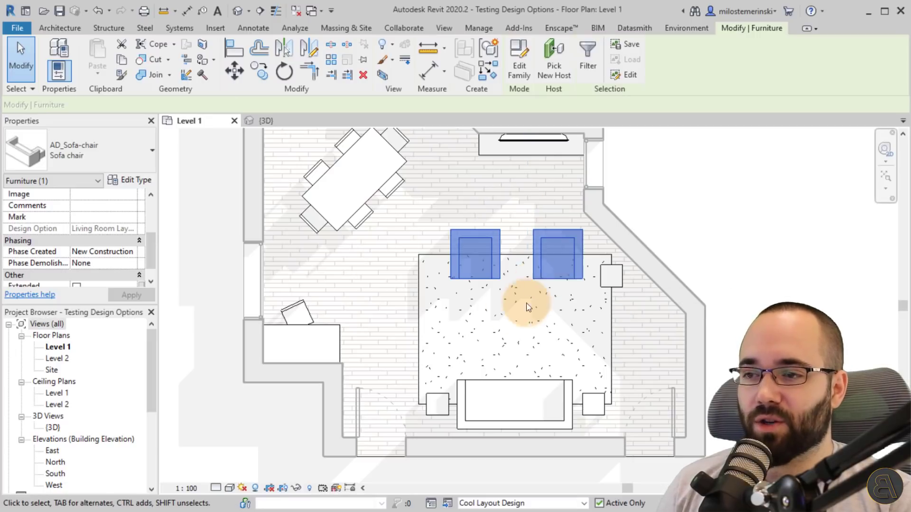
{"action": "scroll", "coordinate": [498, 264], "scroll_direction": "down", "scroll_amount": 1}
{"action": "left_click", "coordinate": [291, 76]}
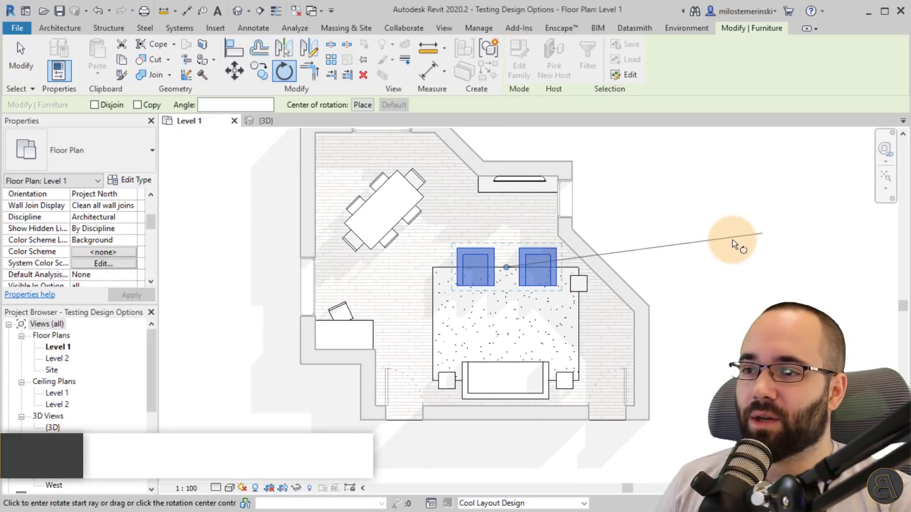
{"action": "left_click", "coordinate": [741, 266]}
{"action": "type", "text": "45"}
{"action": "key", "text": "Return"}
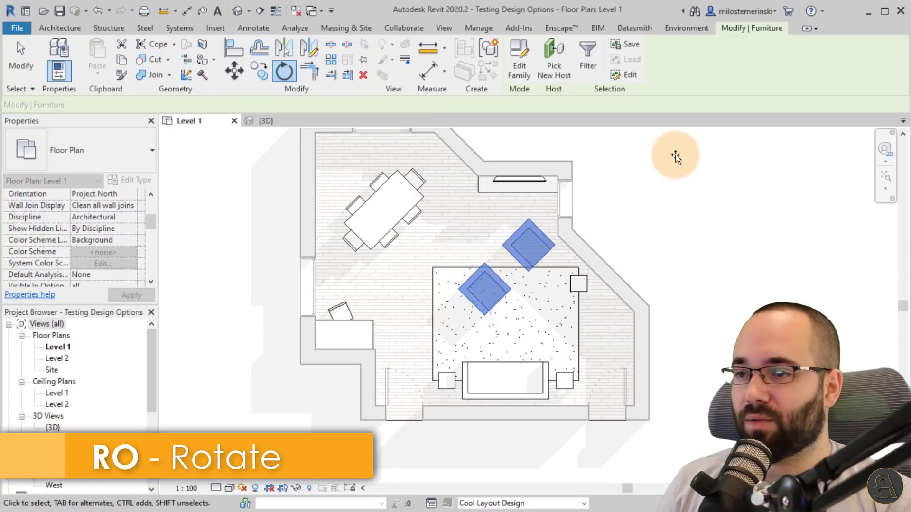
Step: Move the two rotated armchairs to the upper-left corner of the rug, facing the sofa area
{"action": "scroll", "coordinate": [547, 245], "scroll_direction": "up", "scroll_amount": 1}
{"action": "left_click_drag", "start_coordinate": [539, 263], "coordinate": [476, 289]}
{"action": "left_click", "coordinate": [727, 226]}
{"action": "scroll", "coordinate": [726, 226], "scroll_direction": "down", "scroll_amount": 1}
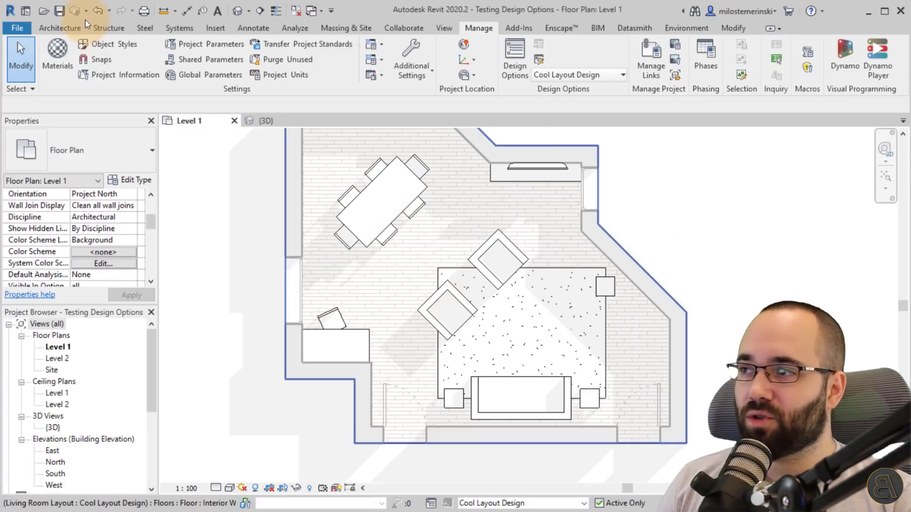
Step: Draw a 45° reference plane from the dining table's centre across the rug and a vertical one through the sofa's midpoint
{"action": "left_click", "coordinate": [73, 29]}
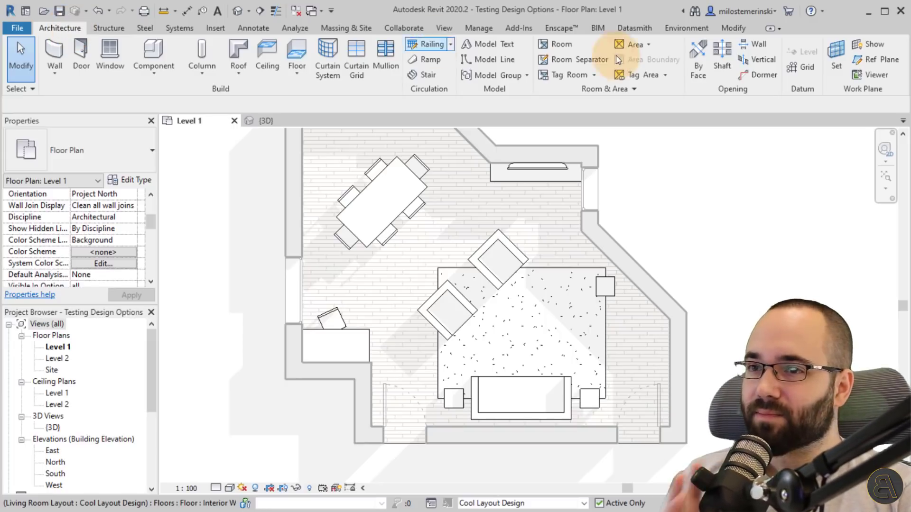
{"action": "left_click", "coordinate": [870, 61]}
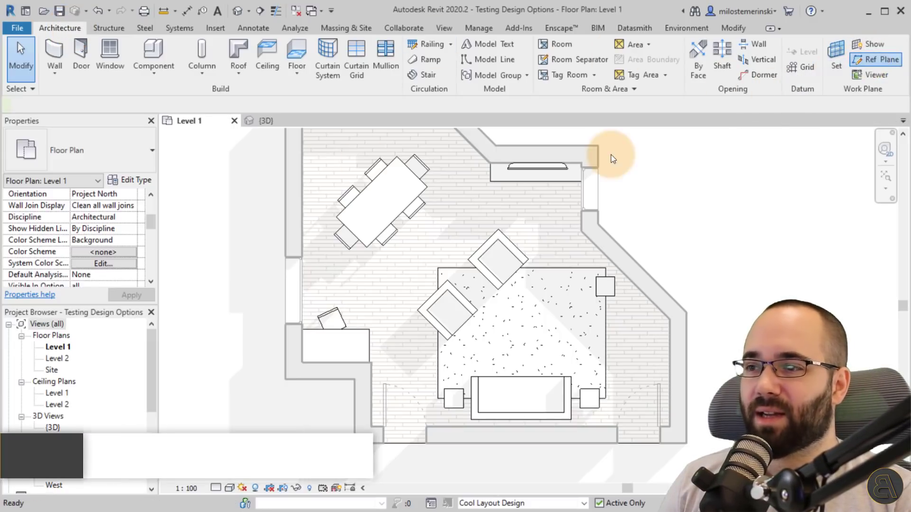
{"action": "left_click", "coordinate": [374, 195]}
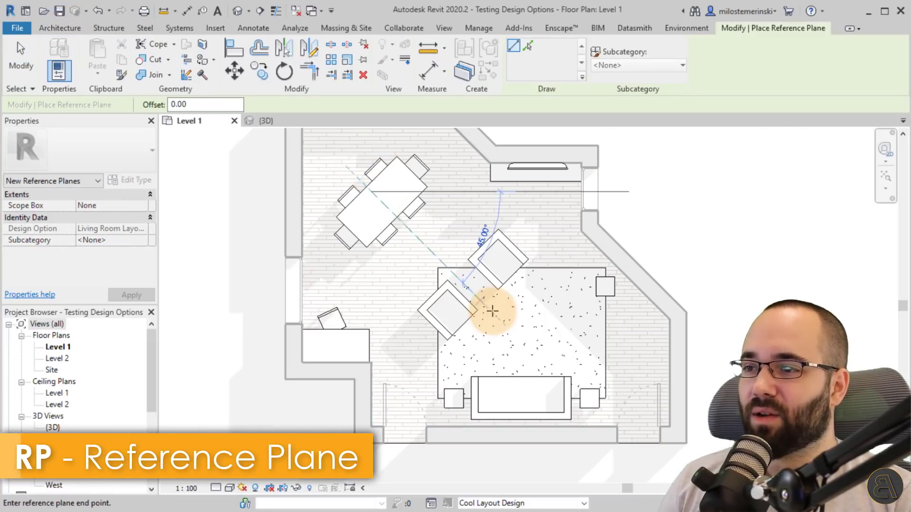
{"action": "left_click", "coordinate": [549, 371]}
{"action": "left_click", "coordinate": [522, 419]}
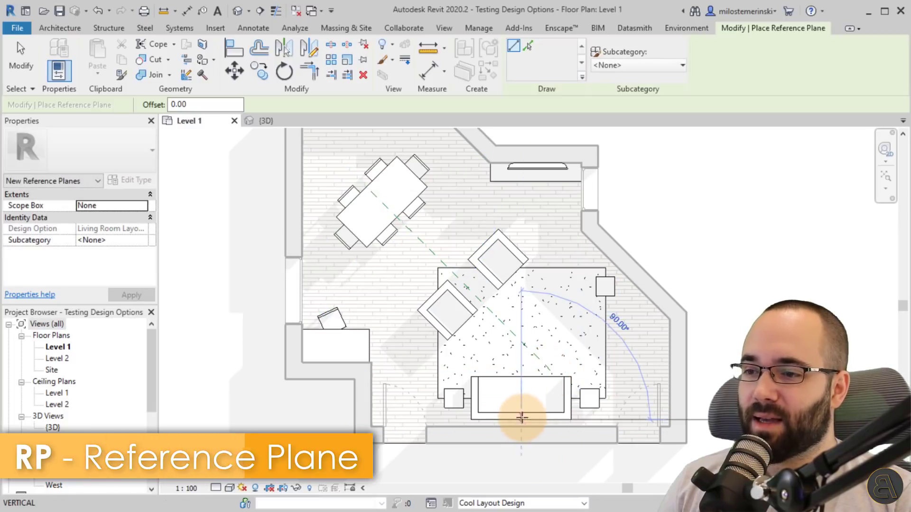
{"action": "left_click", "coordinate": [516, 222]}
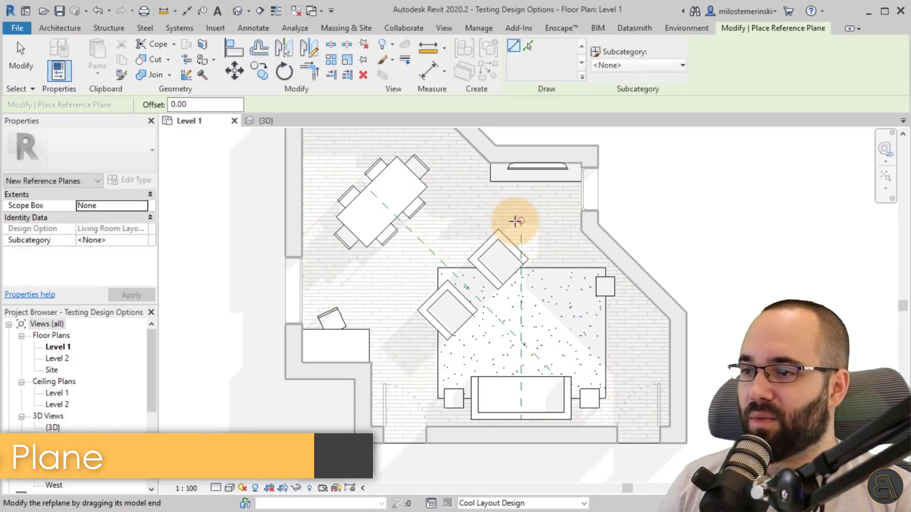
{"action": "key", "text": "Escape"}
{"action": "key", "text": "Escape"}
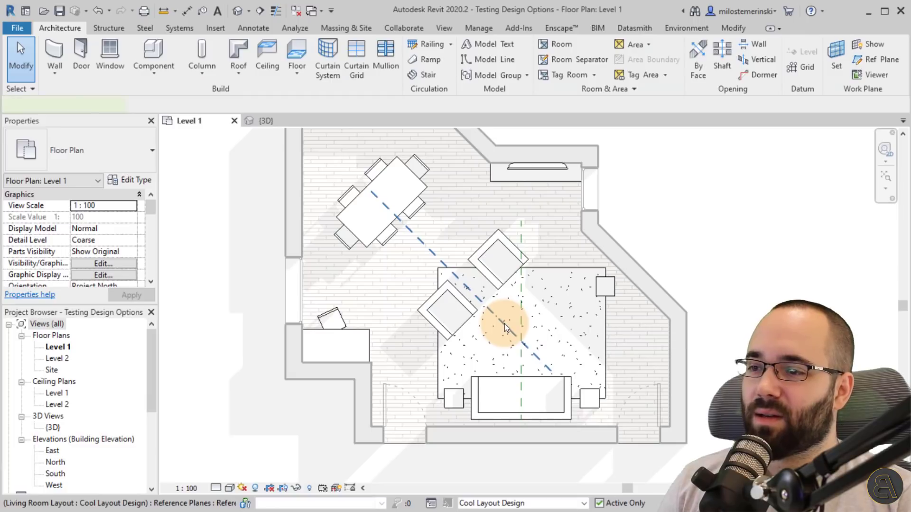
Step: Nudge the dining set together with the diagonal reference plane until the plane crosses the vertical one near the rug's centre
{"action": "left_click", "coordinate": [504, 323]}
{"action": "left_click", "coordinate": [204, 191]}
{"action": "middle_click_drag", "start_coordinate": [230, 160], "coordinate": [260, 243]}
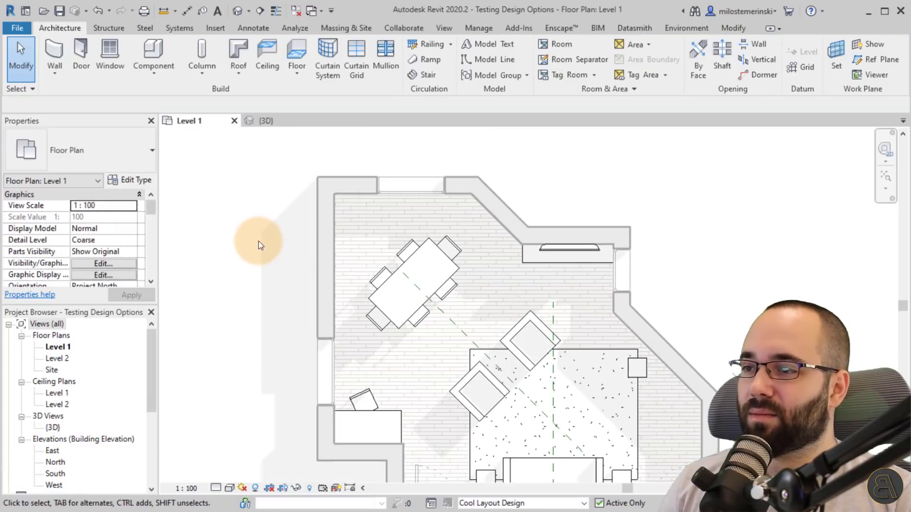
{"action": "left_click_drag", "start_coordinate": [250, 213], "coordinate": [471, 335]}
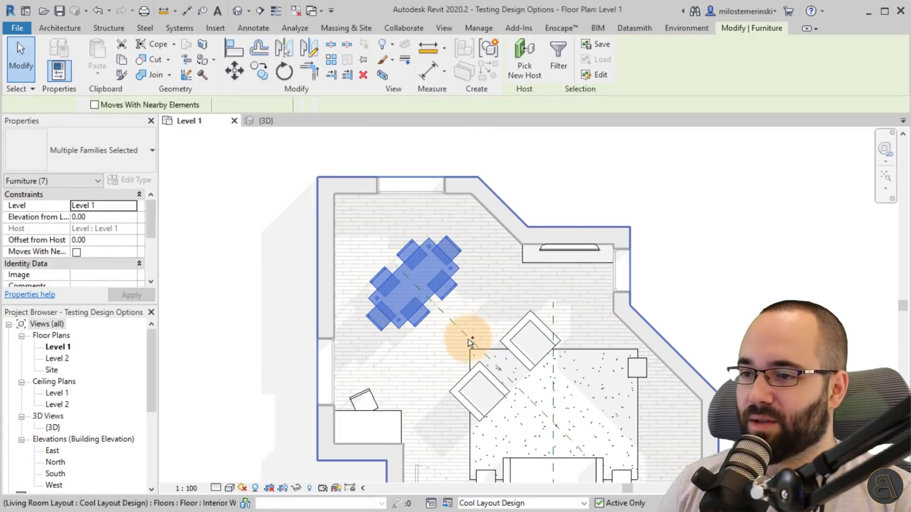
{"action": "left_click", "coordinate": [467, 338], "text": "ctrl"}
{"action": "left_click", "coordinate": [259, 232]}
{"action": "left_click_drag", "start_coordinate": [259, 232], "coordinate": [486, 358]}
{"action": "left_click", "coordinate": [586, 397], "text": "ctrl"}
{"action": "middle_click_drag", "start_coordinate": [587, 397], "coordinate": [514, 325]}
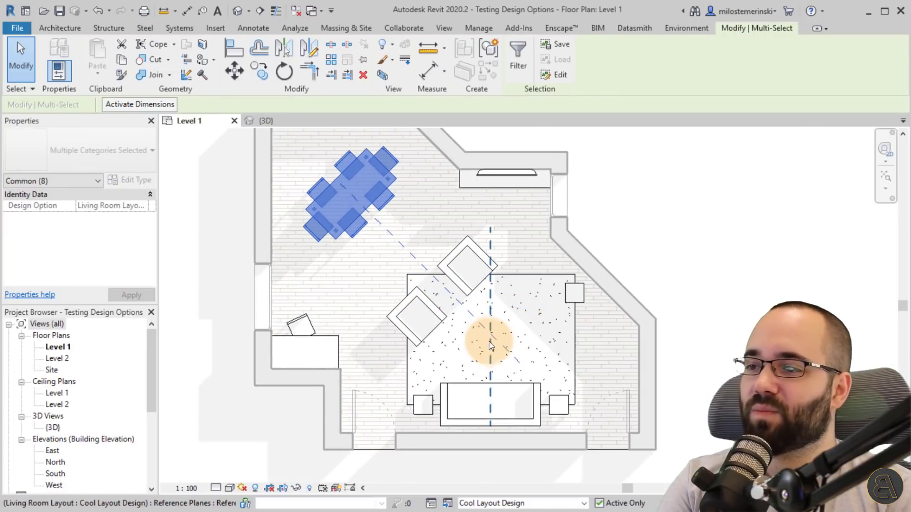
{"action": "middle_click_drag", "start_coordinate": [481, 320], "coordinate": [473, 337]}
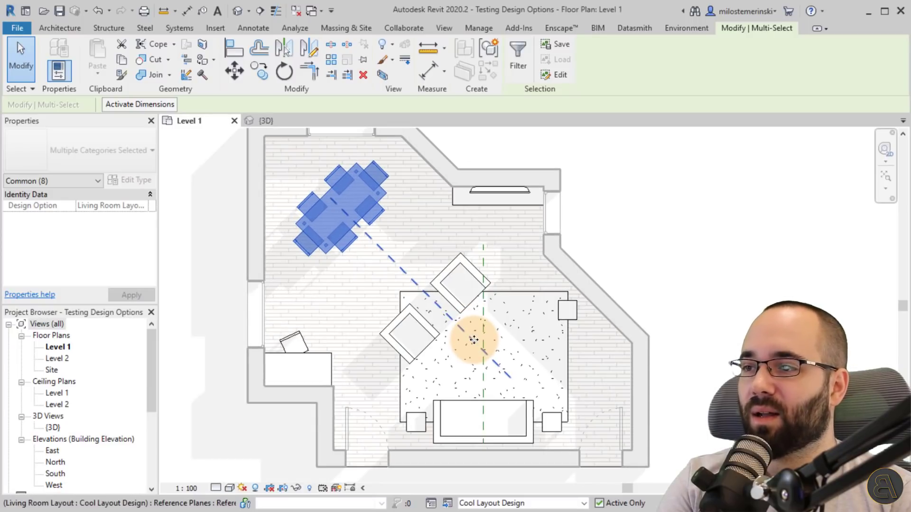
{"action": "key", "text": "Right"}
{"action": "key", "text": "Up"}
{"action": "key", "text": "Up"}
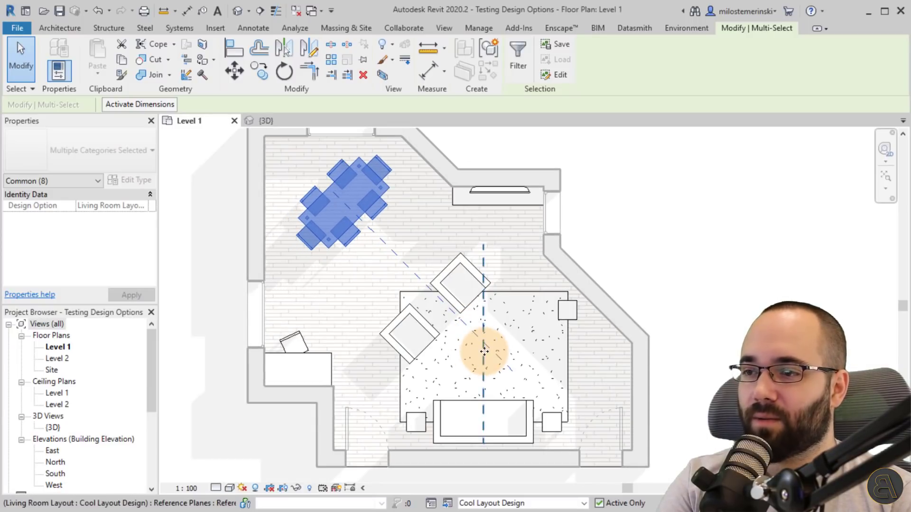
{"action": "key", "text": "Left"}
{"action": "key", "text": "Left"}
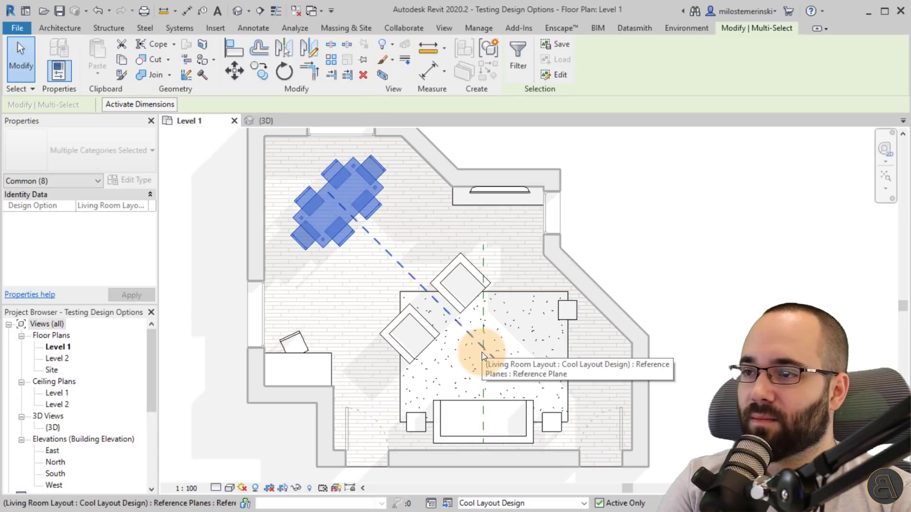
{"action": "key", "text": "Down"}
{"action": "key", "text": "Escape"}
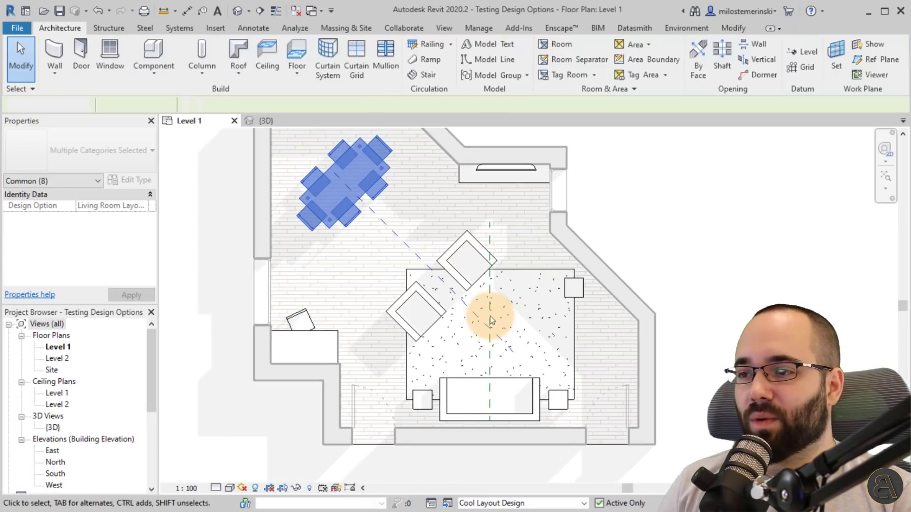
Step: Move the two armchairs closer together, lined up with each other on either side of the diagonal reference plane
{"action": "scroll", "coordinate": [429, 280], "scroll_direction": "up", "scroll_amount": 3}
{"action": "mouse_move", "coordinate": [451, 274]}
{"action": "left_mouse_down"}
{"action": "mouse_move", "coordinate": [446, 255]}
{"action": "mouse_move", "coordinate": [437, 271]}
{"action": "left_mouse_up"}
{"action": "left_click_drag", "start_coordinate": [431, 312], "coordinate": [426, 273]}
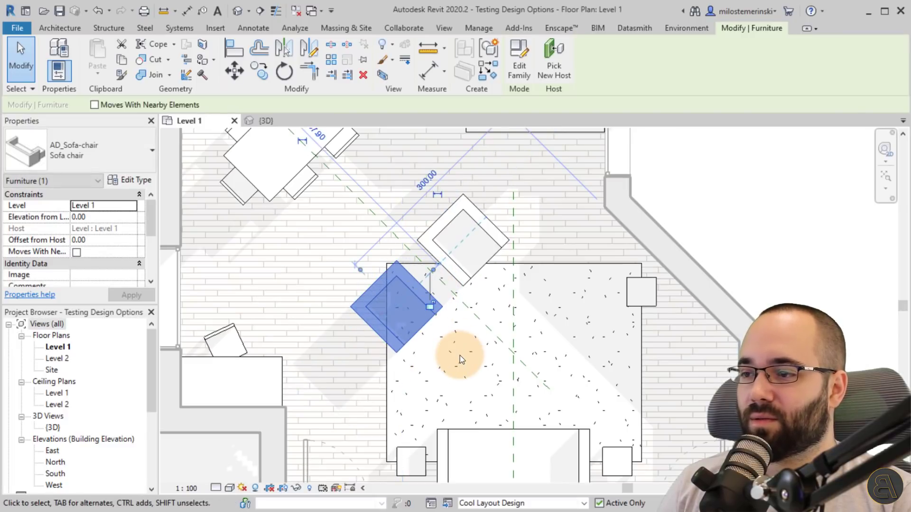
{"action": "left_click_drag", "start_coordinate": [436, 331], "coordinate": [430, 322]}
{"action": "left_click", "coordinate": [466, 326]}
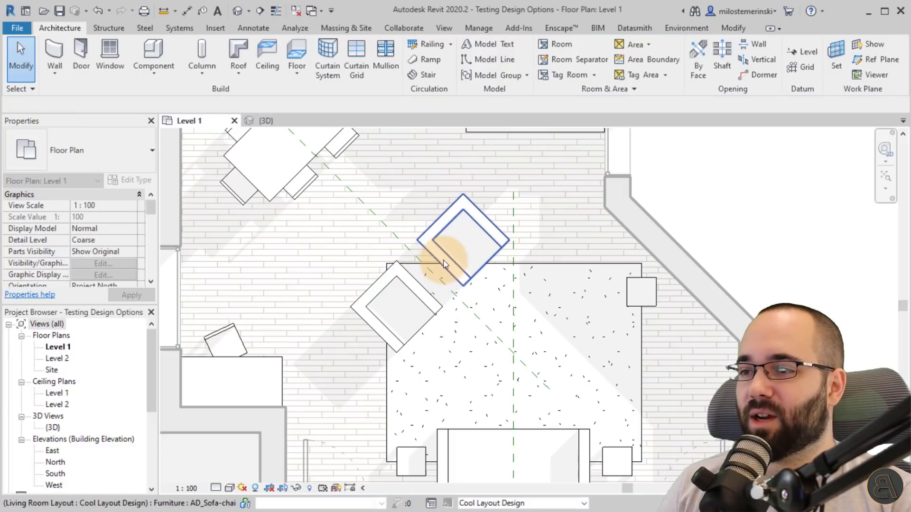
Step: Reference each armchair's temporary dimension to the diagonal reference plane and set the chairs 60 from it on either side
{"action": "left_click", "coordinate": [445, 266]}
{"action": "scroll", "coordinate": [434, 275], "scroll_direction": "up", "scroll_amount": 2}
{"action": "scroll", "coordinate": [470, 273], "scroll_direction": "down", "scroll_amount": 2}
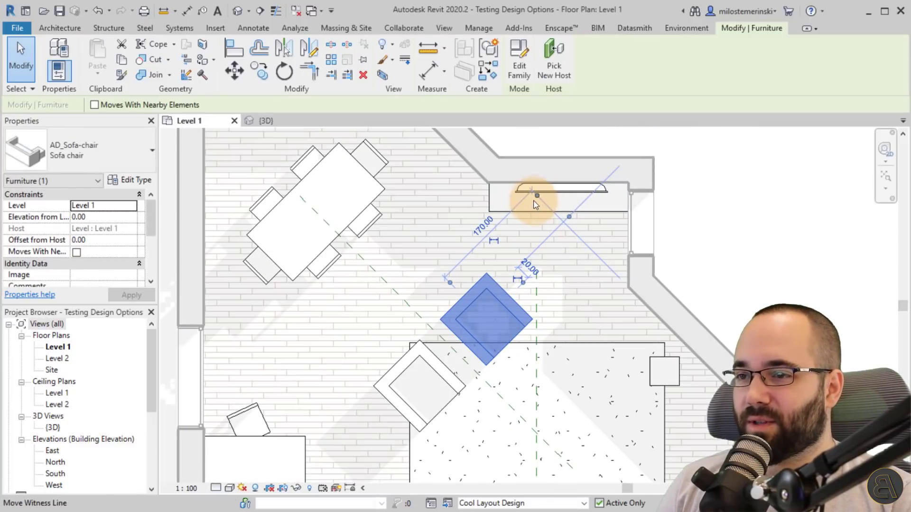
{"action": "left_click_drag", "start_coordinate": [428, 318], "coordinate": [427, 317]}
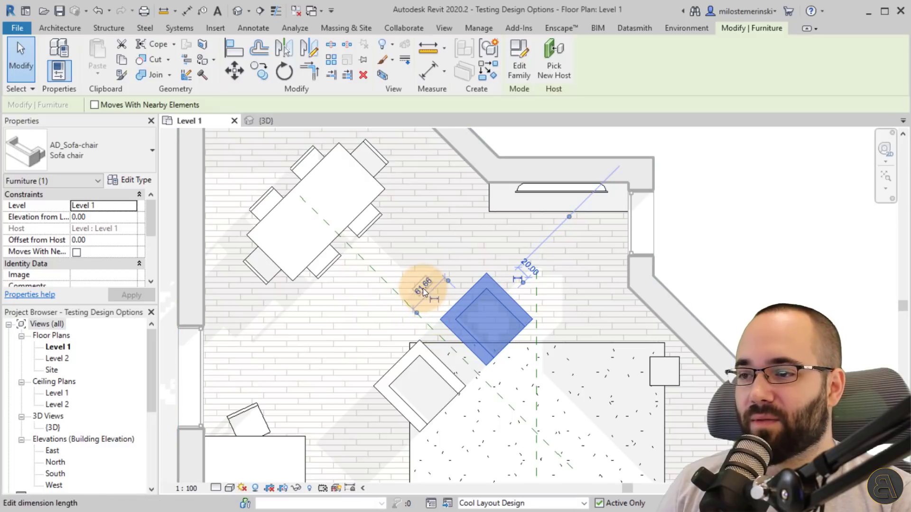
{"action": "left_click", "coordinate": [460, 368]}
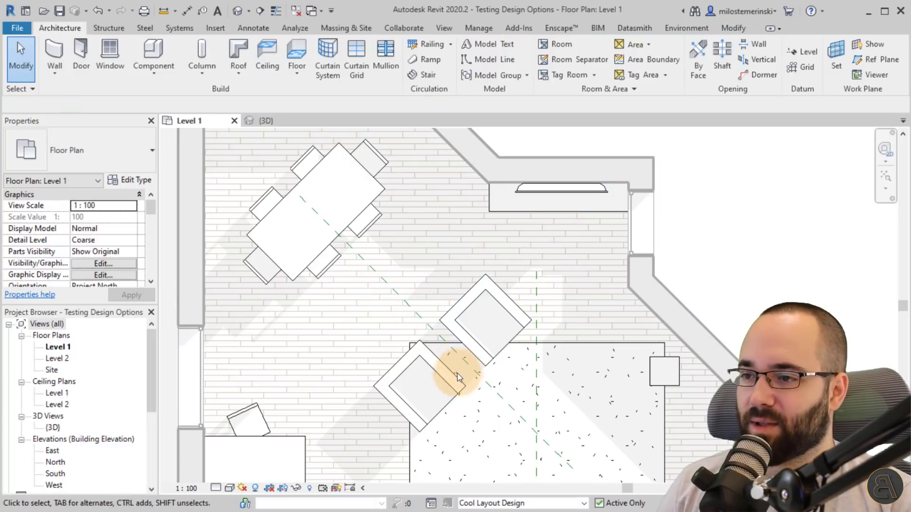
{"action": "left_click", "coordinate": [449, 369]}
{"action": "left_click_drag", "start_coordinate": [508, 207], "coordinate": [392, 294]}
{"action": "left_click", "coordinate": [391, 316]}
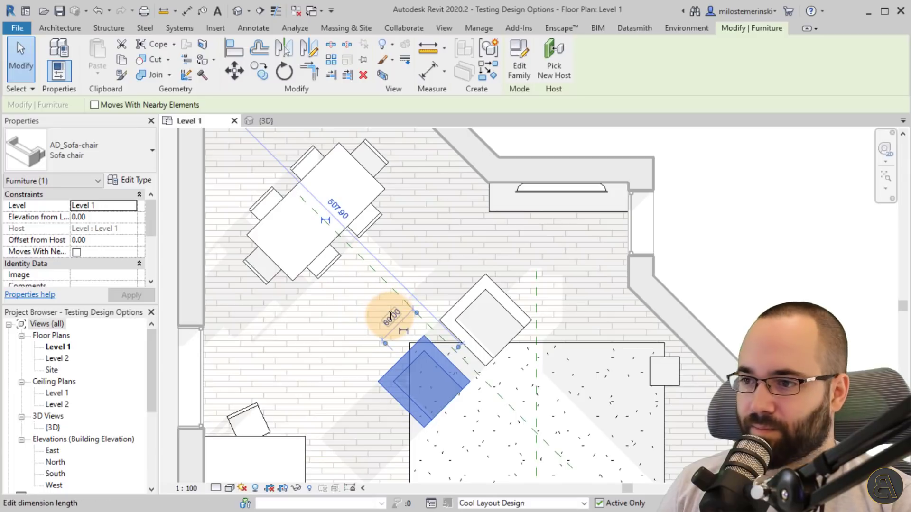
{"action": "left_click", "coordinate": [529, 223]}
{"action": "scroll", "coordinate": [527, 297], "scroll_direction": "down", "scroll_amount": 2}
{"action": "middle_click_drag", "start_coordinate": [527, 350], "coordinate": [505, 295]}
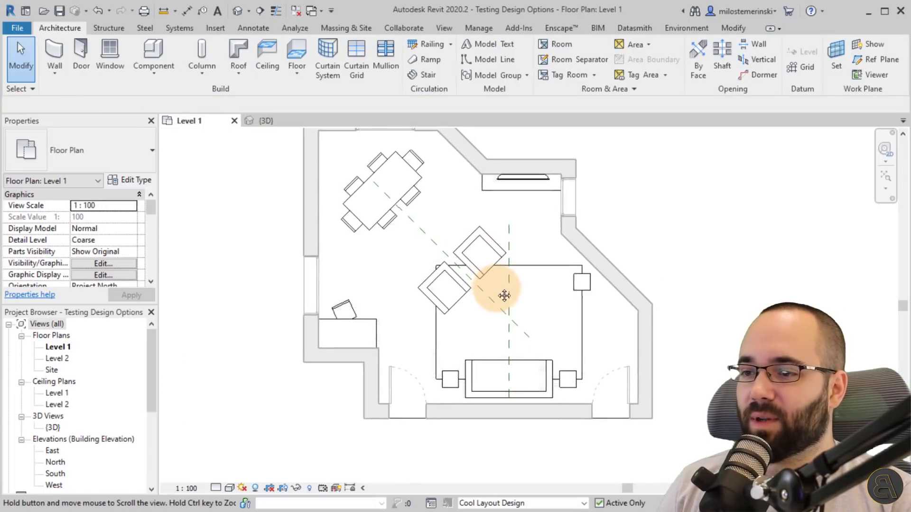
Step: Delete the 40x40 coffee table at the rug's corner next to the diagonal wall
{"action": "scroll", "coordinate": [527, 327], "scroll_direction": "up", "scroll_amount": 2}
{"action": "left_click", "coordinate": [607, 278]}
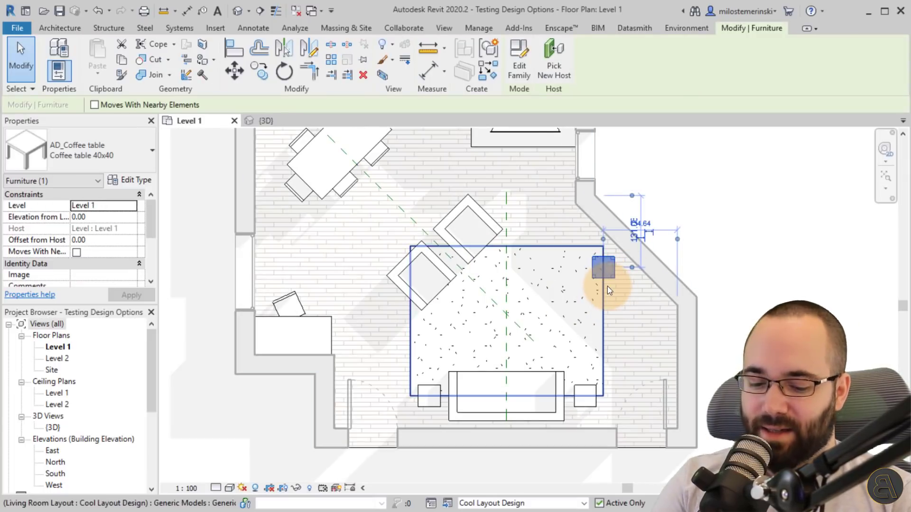
{"action": "key", "text": "Delete"}
{"action": "scroll", "coordinate": [474, 288], "scroll_direction": "down", "scroll_amount": 1}
{"action": "middle_click_drag", "start_coordinate": [491, 309], "coordinate": [467, 314]}
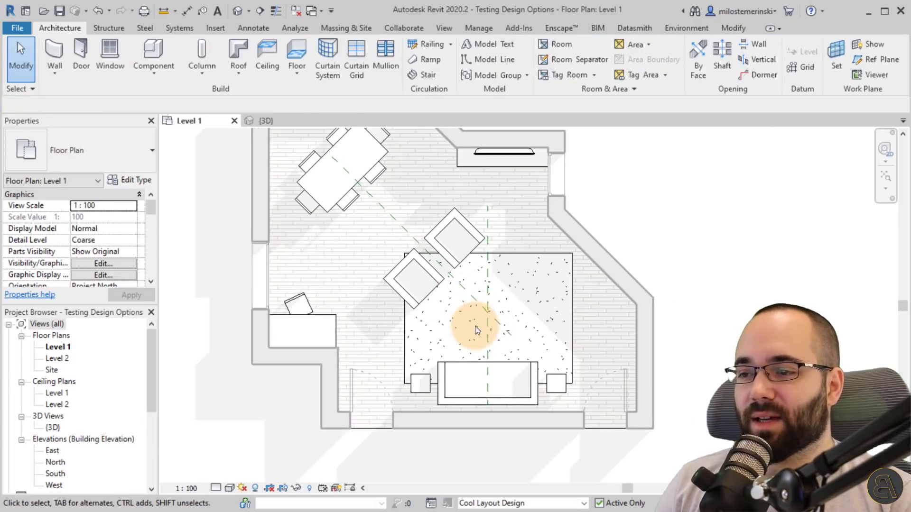
Step: Place an AD_Table_Circle component, type Table-Circle 100, where the diagonal and vertical reference planes cross on the rug
{"action": "mouse_move", "coordinate": [490, 314]}
{"action": "middle_mouse_down"}
{"action": "mouse_move", "coordinate": [493, 330]}
{"action": "mouse_move", "coordinate": [489, 321]}
{"action": "middle_mouse_up"}
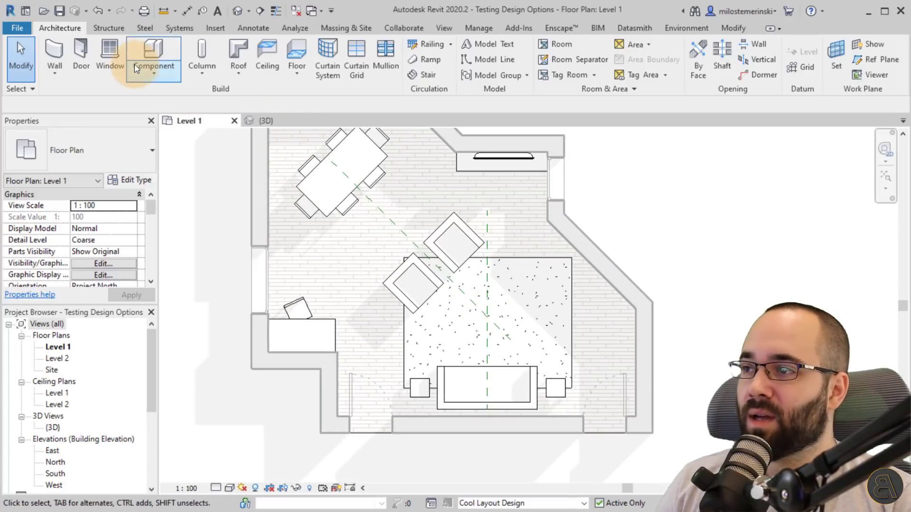
{"action": "left_click", "coordinate": [140, 50]}
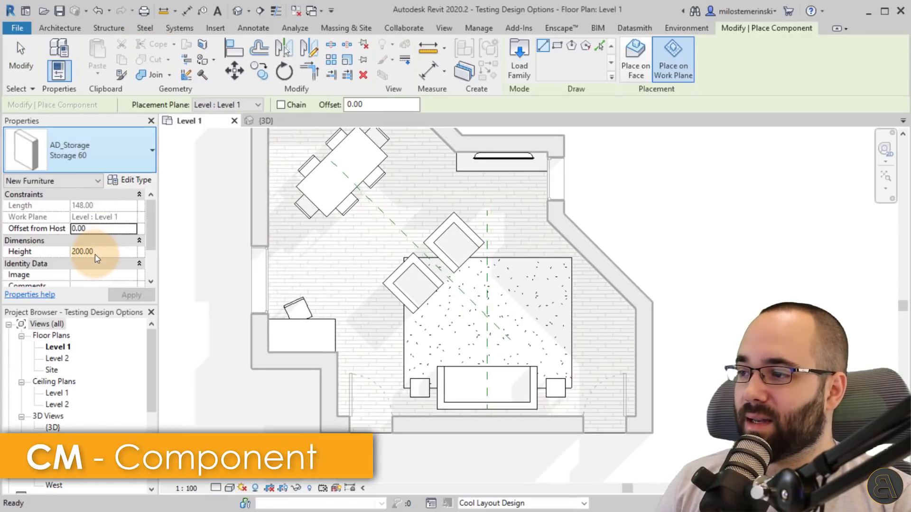
{"action": "left_click", "coordinate": [99, 151]}
{"action": "scroll", "coordinate": [104, 304], "scroll_direction": "down", "scroll_amount": 3}
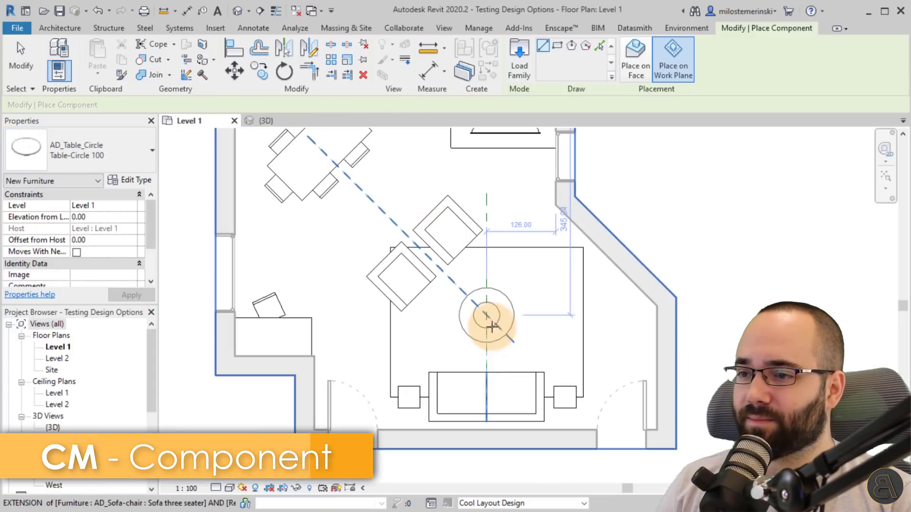
{"action": "scroll", "coordinate": [485, 311], "scroll_direction": "up", "scroll_amount": 4}
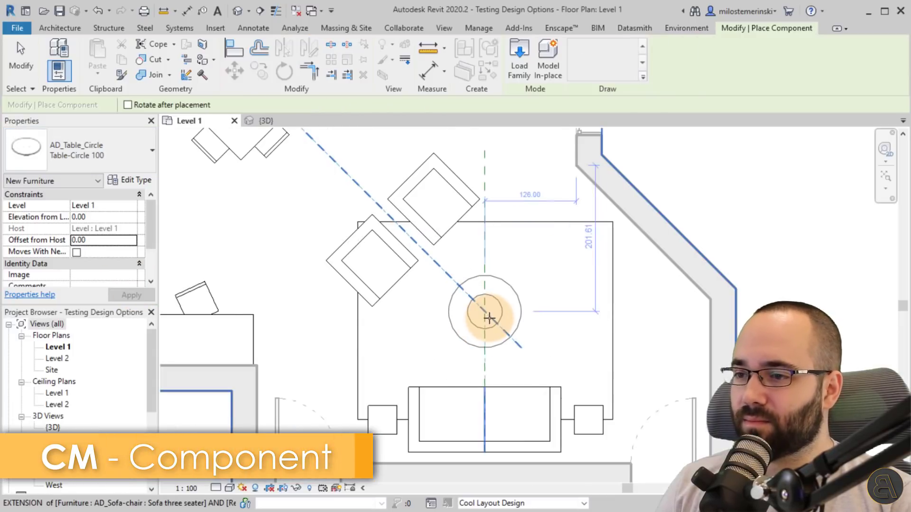
{"action": "left_click", "coordinate": [484, 312]}
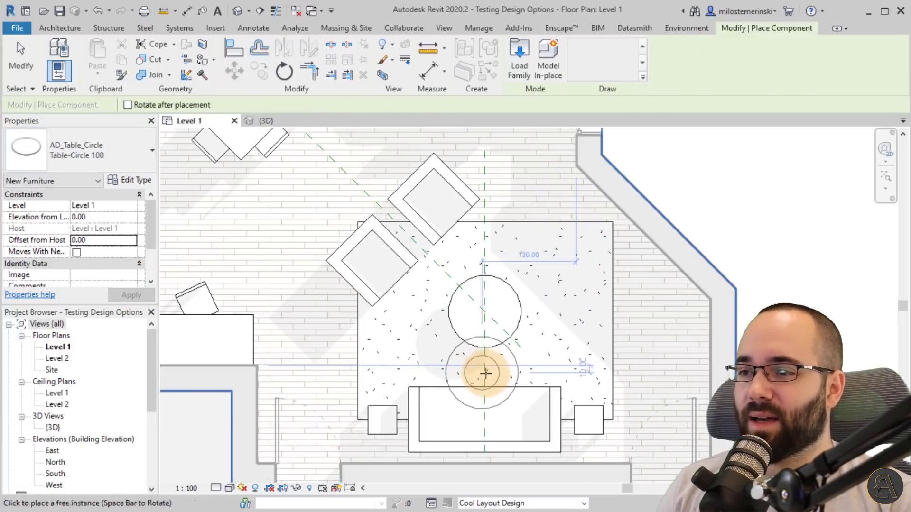
{"action": "key", "text": "Escape"}
{"action": "key", "text": "Escape"}
{"action": "scroll", "coordinate": [545, 358], "scroll_direction": "down", "scroll_amount": 2}
{"action": "middle_click_drag", "start_coordinate": [646, 430], "coordinate": [614, 400]}
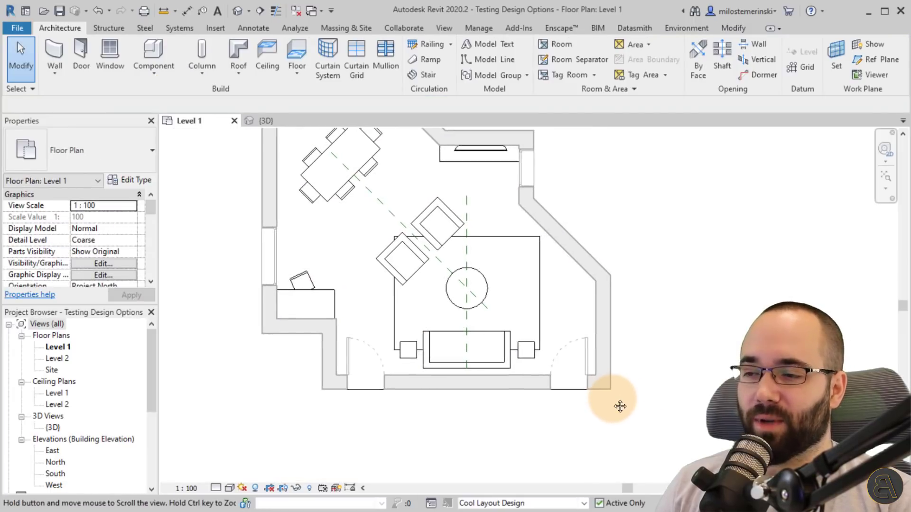
Step: Check the rearranged furniture in plan and in the 3D view, and return to the Level 1 floor plan
{"action": "middle_click_drag", "start_coordinate": [516, 411], "coordinate": [536, 446]}
{"action": "middle_click_drag", "start_coordinate": [492, 313], "coordinate": [495, 334]}
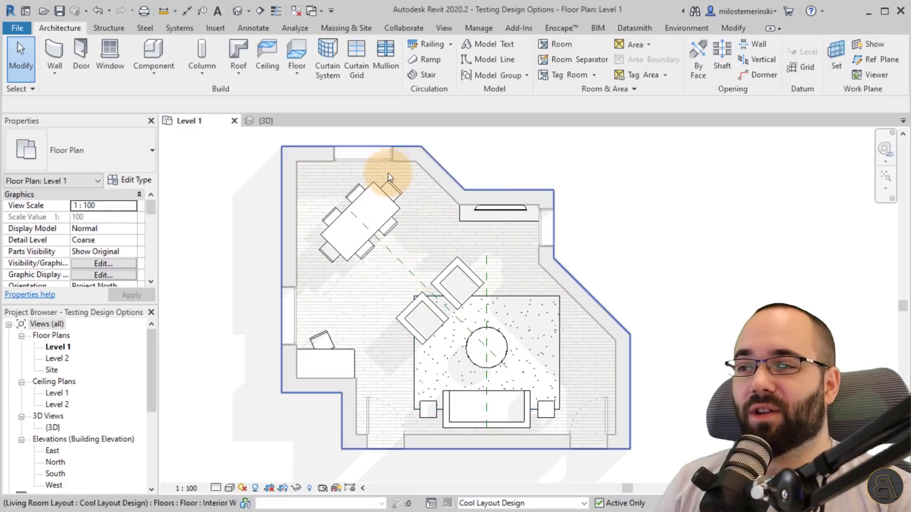
{"action": "left_click", "coordinate": [267, 121]}
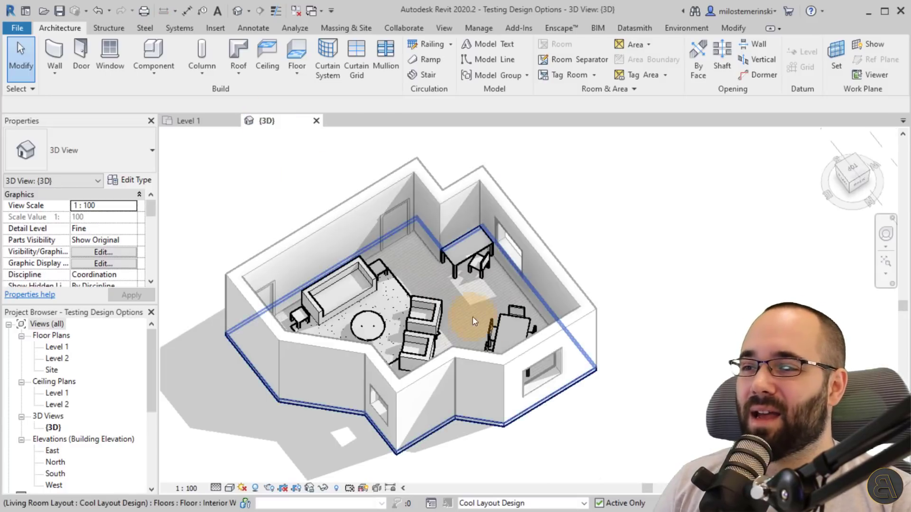
{"action": "middle_click_drag", "start_coordinate": [471, 314], "coordinate": [527, 304], "text": "shift"}
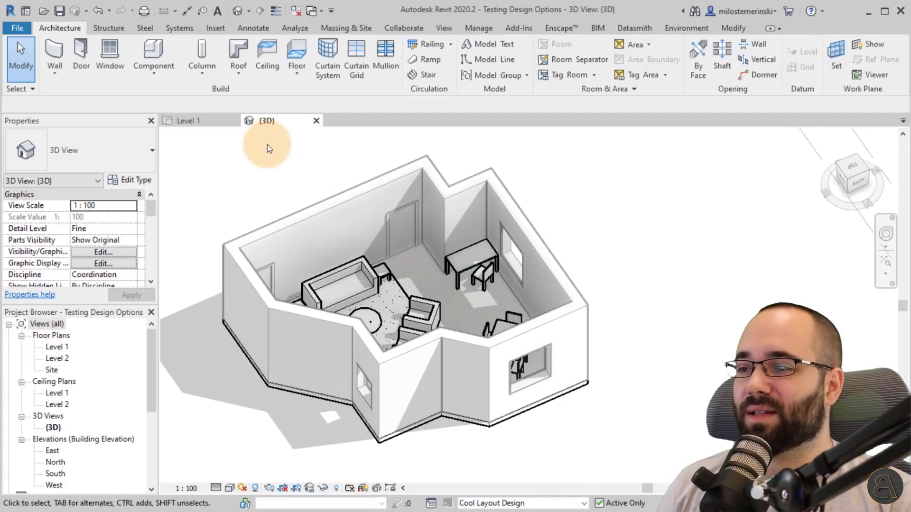
{"action": "left_click", "coordinate": [221, 124]}
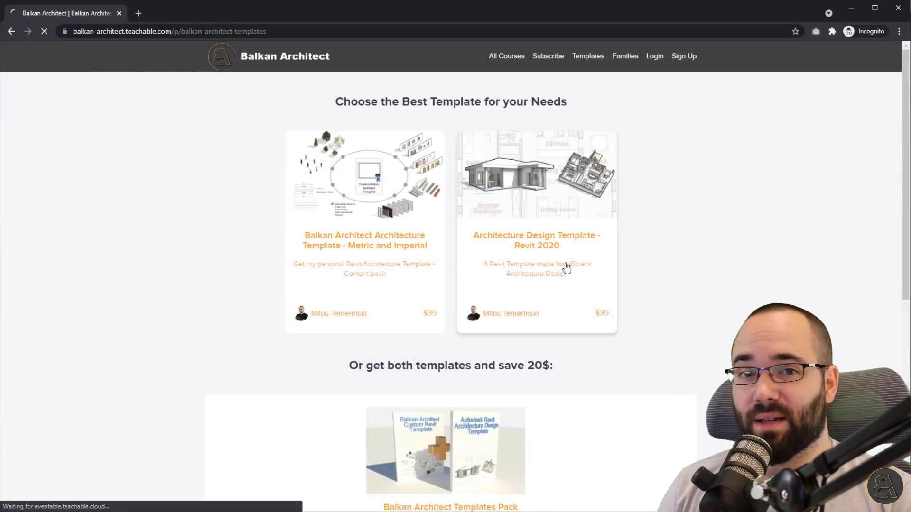
Step: Switch to the browser and look through the Architecture Design Template and Revit families pages on the Balkan Architect site
{"action": "scroll", "coordinate": [557, 265], "scroll_direction": "down", "scroll_amount": 6}
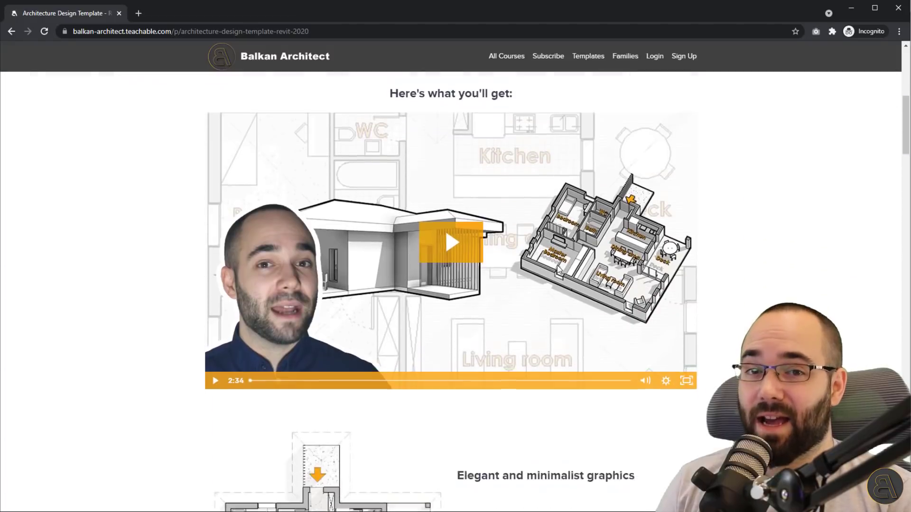
{"action": "scroll", "coordinate": [557, 266], "scroll_direction": "down", "scroll_amount": 8}
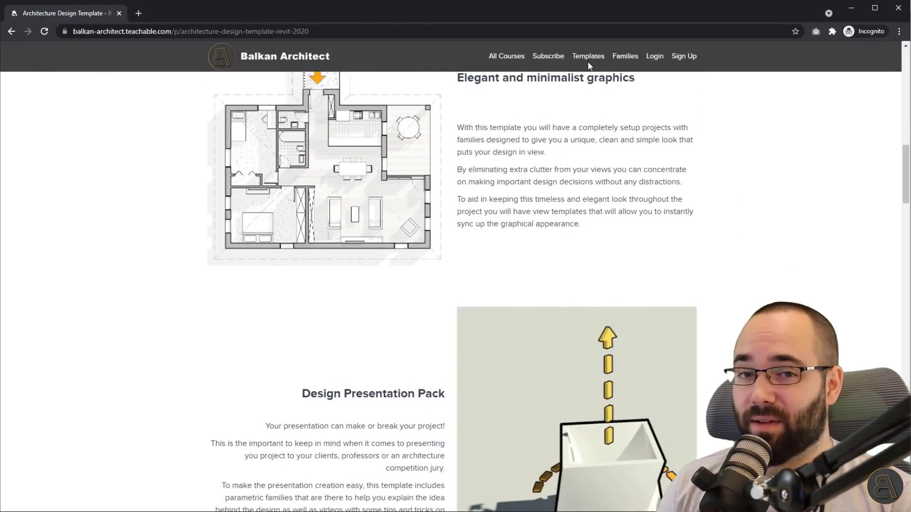
{"action": "key", "text": "alt+Left"}
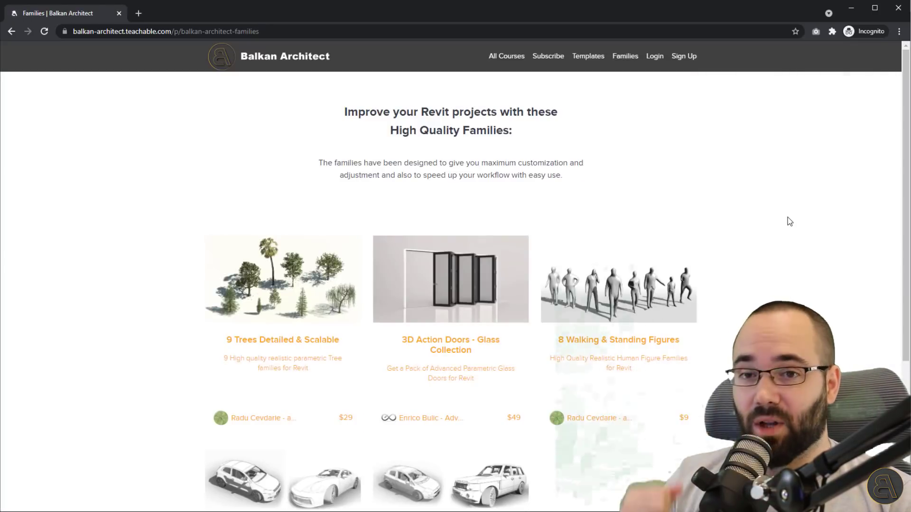
{"action": "scroll", "coordinate": [786, 217], "scroll_direction": "down", "scroll_amount": 3}
{"action": "scroll", "coordinate": [788, 218], "scroll_direction": "down", "scroll_amount": 1}
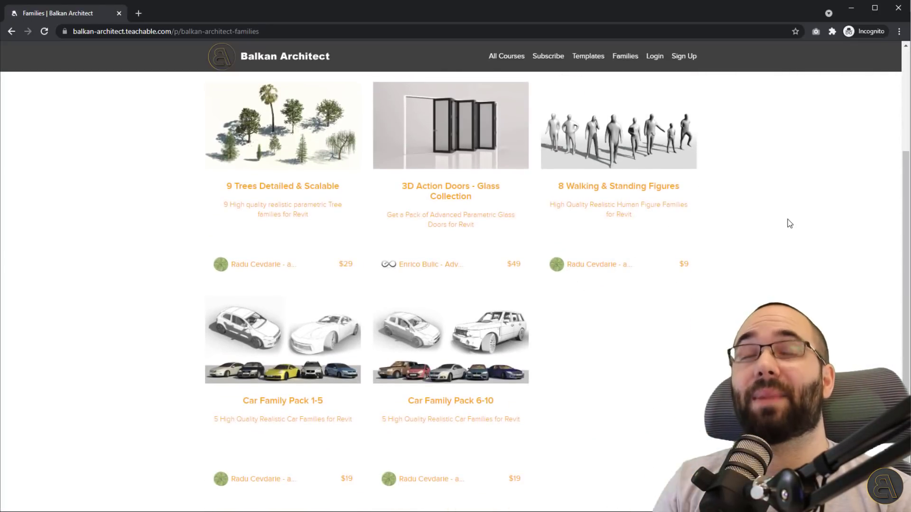
{"action": "scroll", "coordinate": [789, 229], "scroll_direction": "up", "scroll_amount": 1}
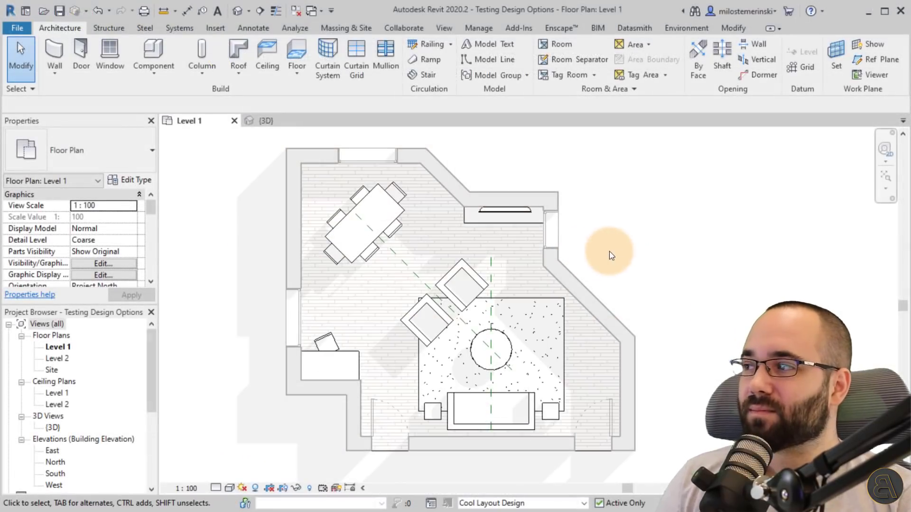
Step: Create a similar floating TV shelf from the existing one and place it on the diagonal wall facing the seating
{"action": "middle_click_drag", "start_coordinate": [615, 259], "coordinate": [620, 261]}
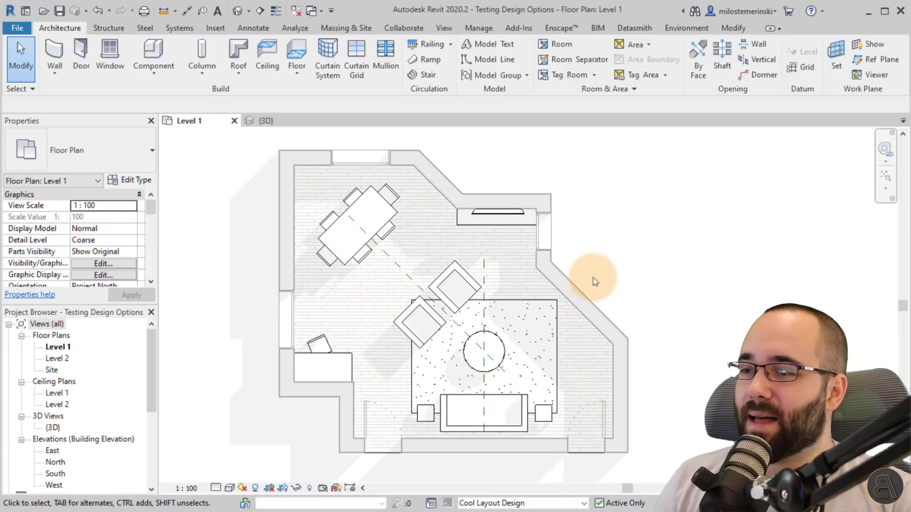
{"action": "scroll", "coordinate": [550, 223], "scroll_direction": "up", "scroll_amount": 2}
{"action": "left_click", "coordinate": [495, 220]}
{"action": "scroll", "coordinate": [495, 218], "scroll_direction": "down", "scroll_amount": 2}
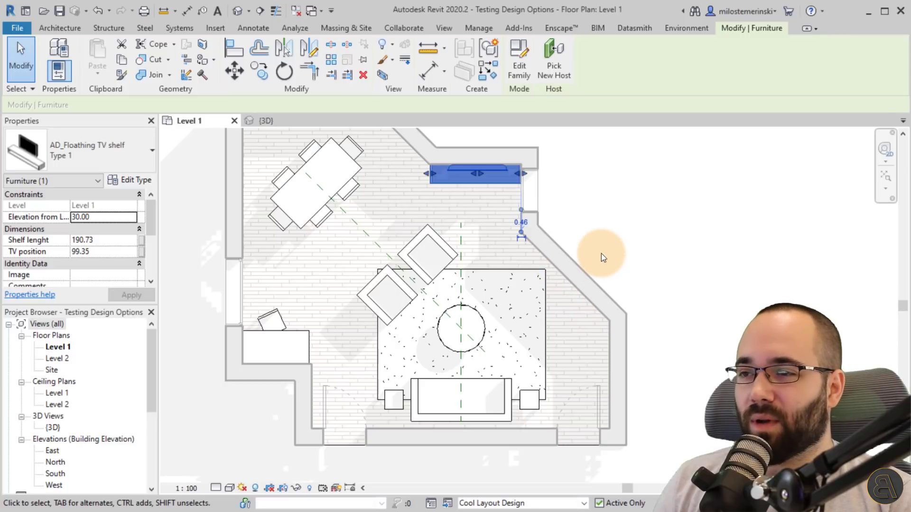
{"action": "right_click", "coordinate": [475, 185]}
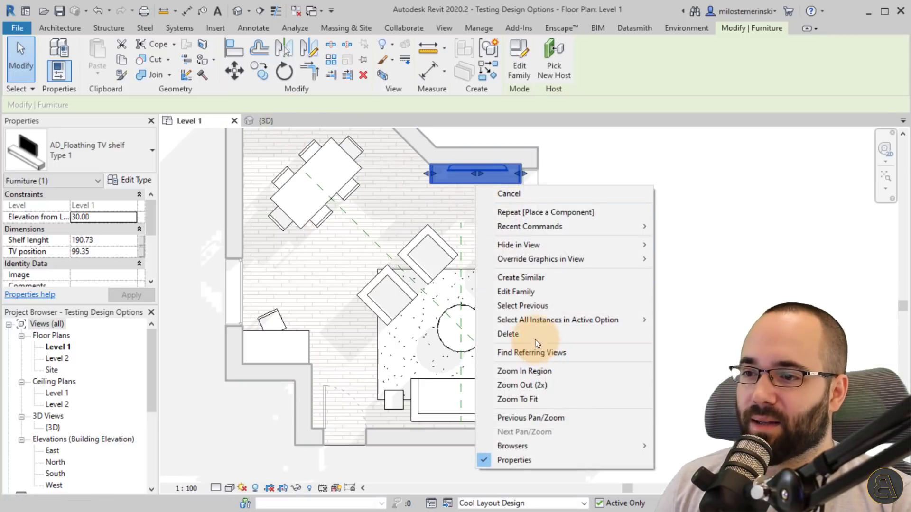
{"action": "left_click", "coordinate": [522, 278]}
{"action": "scroll", "coordinate": [548, 274], "scroll_direction": "up", "scroll_amount": 4}
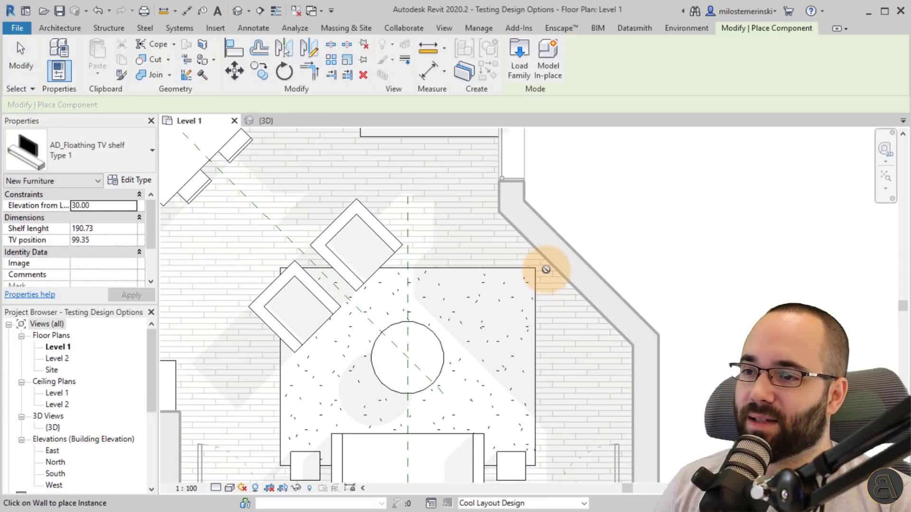
{"action": "left_click", "coordinate": [542, 274]}
{"action": "key", "text": "Escape"}
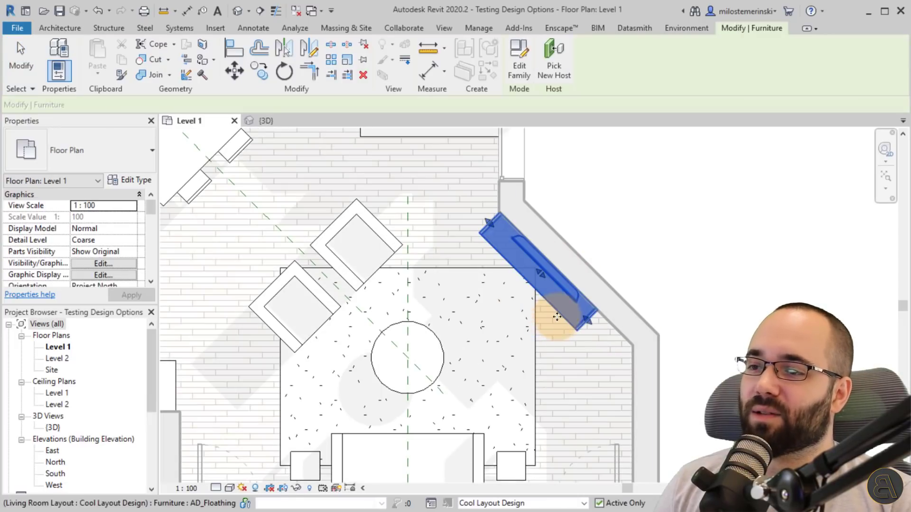
Step: Nudge the new TV shelf along the diagonal wall, stretch it to about 258 long, and shift the TV position along it
{"action": "key", "text": "Up"}
{"action": "key", "text": "Up"}
{"action": "key", "text": "Up"}
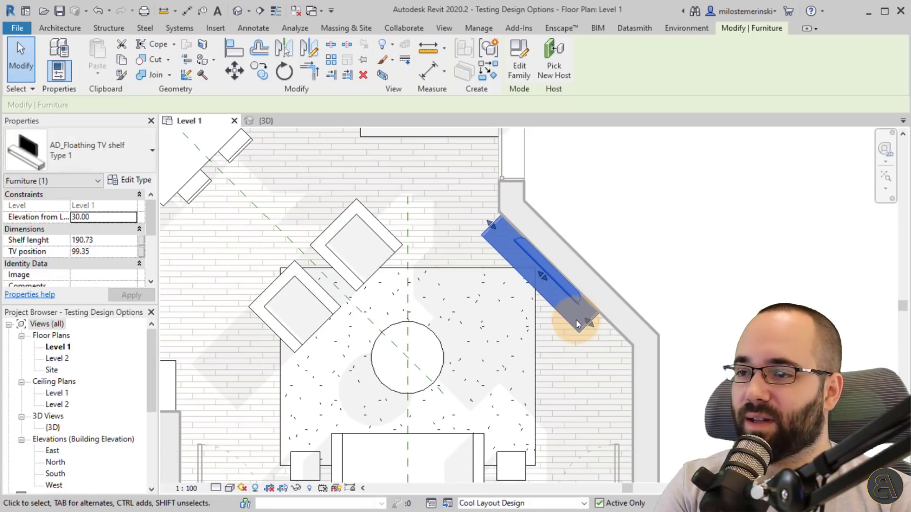
{"action": "left_click_drag", "start_coordinate": [590, 325], "coordinate": [626, 356]}
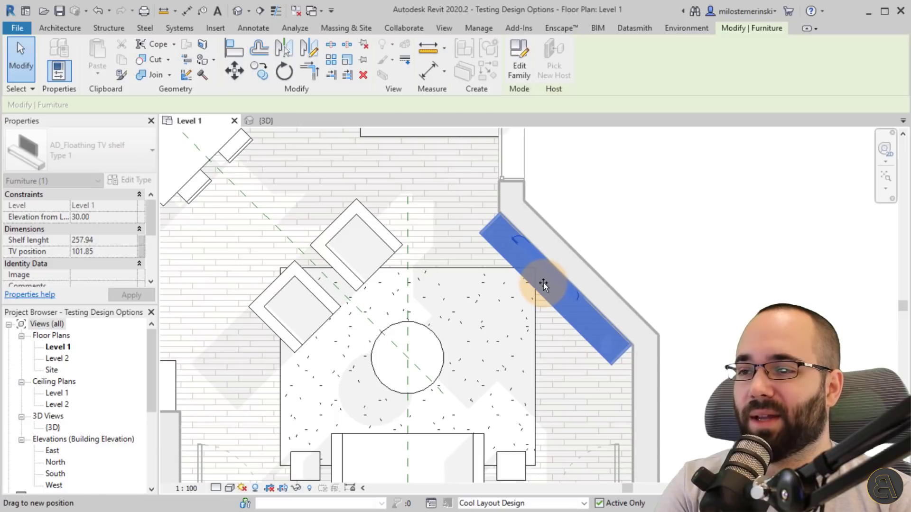
{"action": "left_click_drag", "start_coordinate": [544, 285], "coordinate": [547, 289]}
{"action": "left_click", "coordinate": [682, 241]}
Step: Delete the original floating TV shelf from the straight wall beside the window
{"action": "scroll", "coordinate": [683, 241], "scroll_direction": "down", "scroll_amount": 2}
{"action": "middle_click_drag", "start_coordinate": [683, 241], "coordinate": [695, 260]}
{"action": "left_click", "coordinate": [588, 204]}
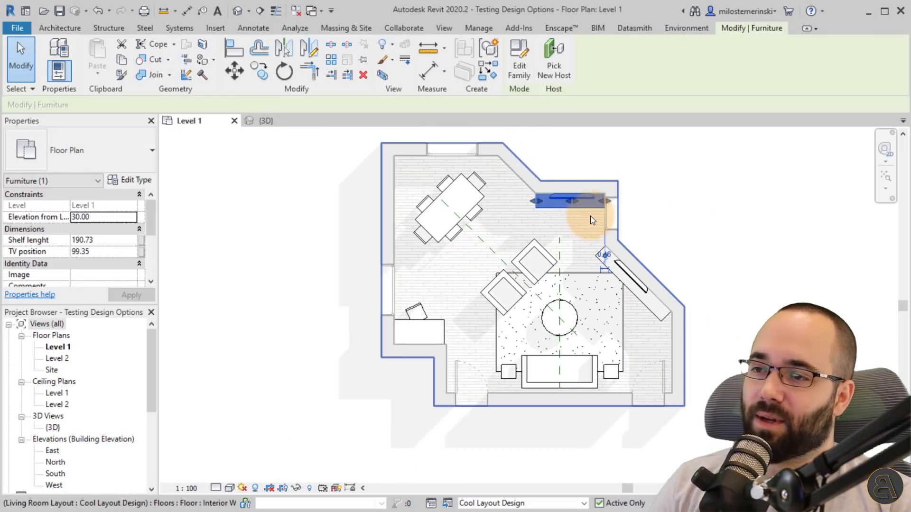
{"action": "key", "text": "Delete"}
{"action": "scroll", "coordinate": [420, 333], "scroll_direction": "up", "scroll_amount": 2}
{"action": "scroll", "coordinate": [432, 328], "scroll_direction": "down", "scroll_amount": 2}
{"action": "middle_click_drag", "start_coordinate": [524, 323], "coordinate": [544, 346]}
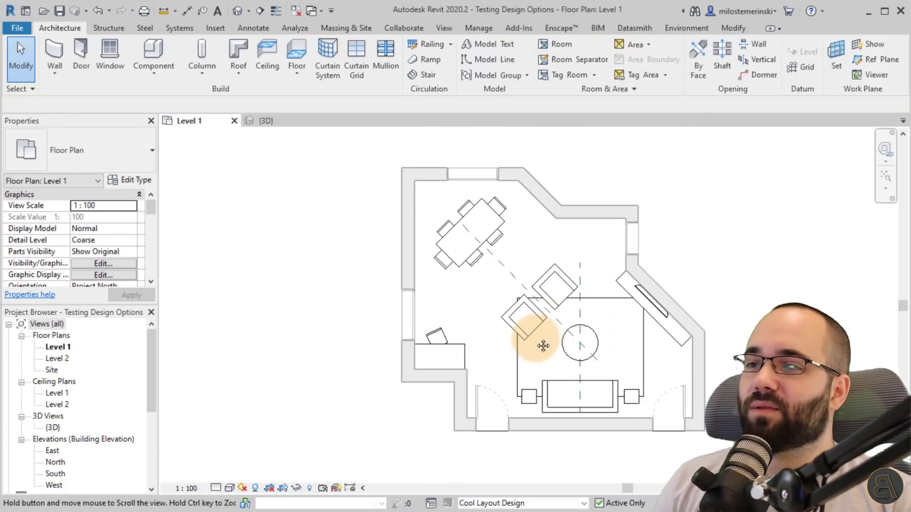
Step: Move the desk and its chair from their alcove to the window nook beside the diagonal TV wall
{"action": "scroll", "coordinate": [599, 222], "scroll_direction": "up", "scroll_amount": 2}
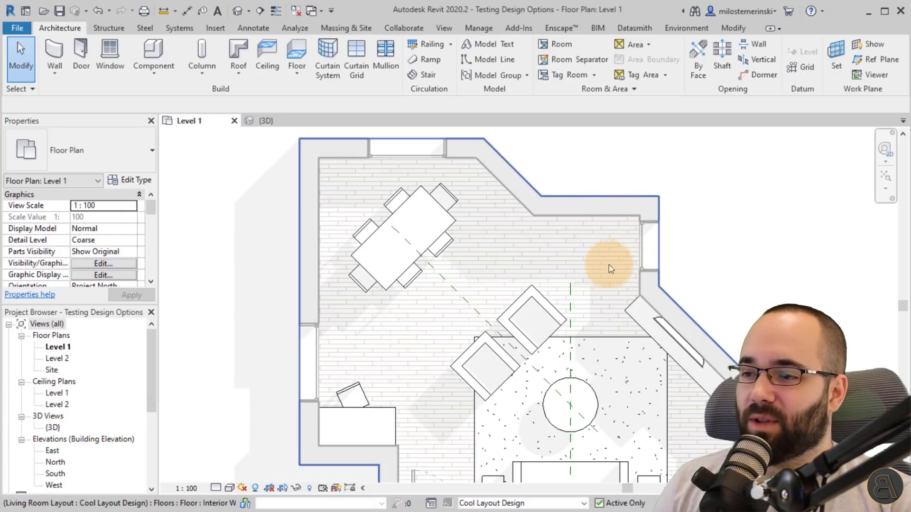
{"action": "scroll", "coordinate": [608, 264], "scroll_direction": "down", "scroll_amount": 1}
{"action": "middle_click_drag", "start_coordinate": [609, 266], "coordinate": [611, 235]}
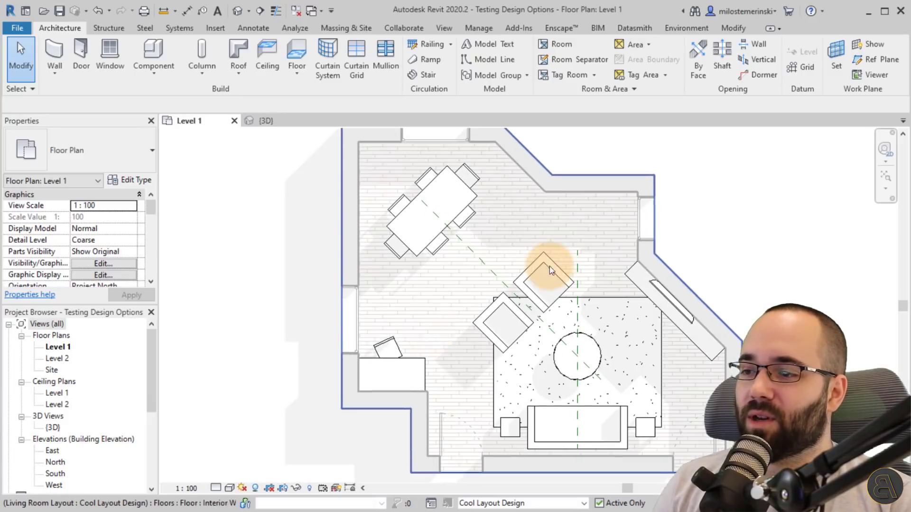
{"action": "left_click", "coordinate": [370, 359]}
{"action": "left_click", "coordinate": [382, 346], "text": "ctrl"}
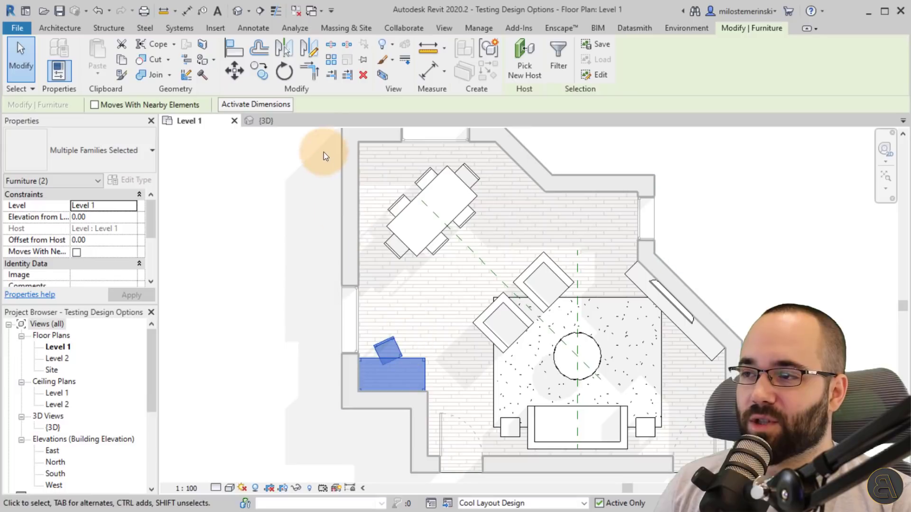
{"action": "left_click", "coordinate": [234, 71]}
{"action": "left_click", "coordinate": [398, 383]}
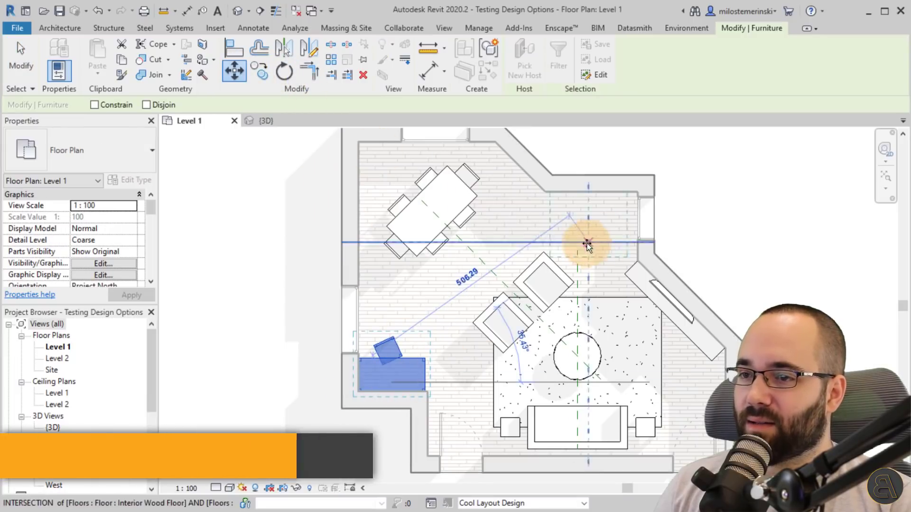
{"action": "left_click", "coordinate": [624, 235]}
Step: Rotate the desk and chair together by 90°
{"action": "left_click", "coordinate": [284, 71]}
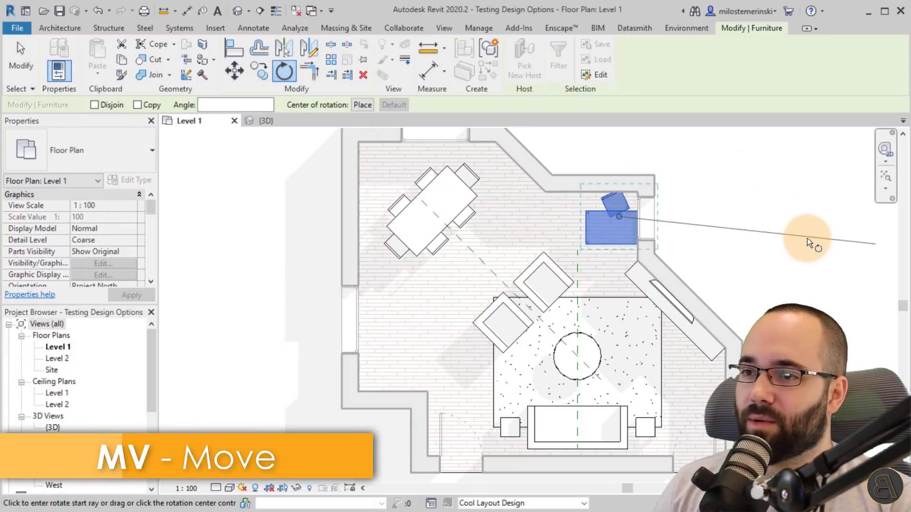
{"action": "type", "text": "90"}
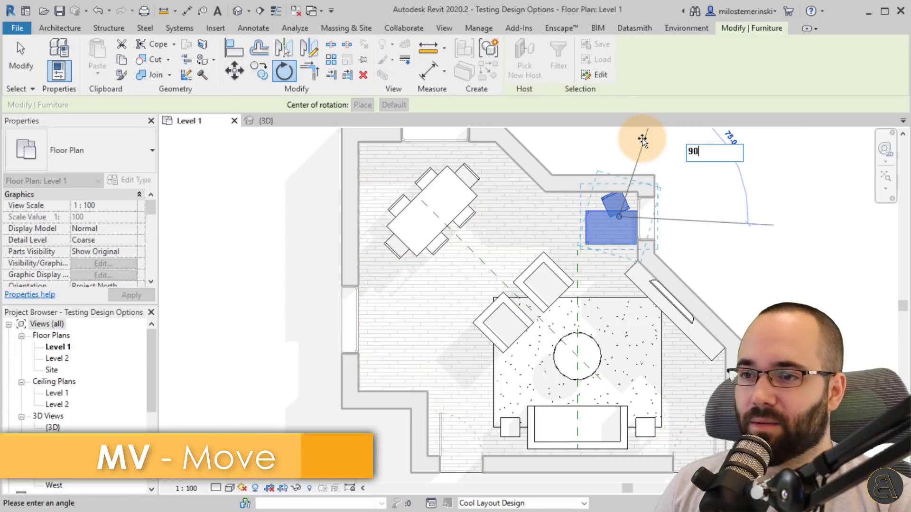
{"action": "key", "text": "Return"}
Step: Move the desk and chair so the desk's corner sits in the wall corner beside the window
{"action": "scroll", "coordinate": [613, 305], "scroll_direction": "up", "scroll_amount": 5}
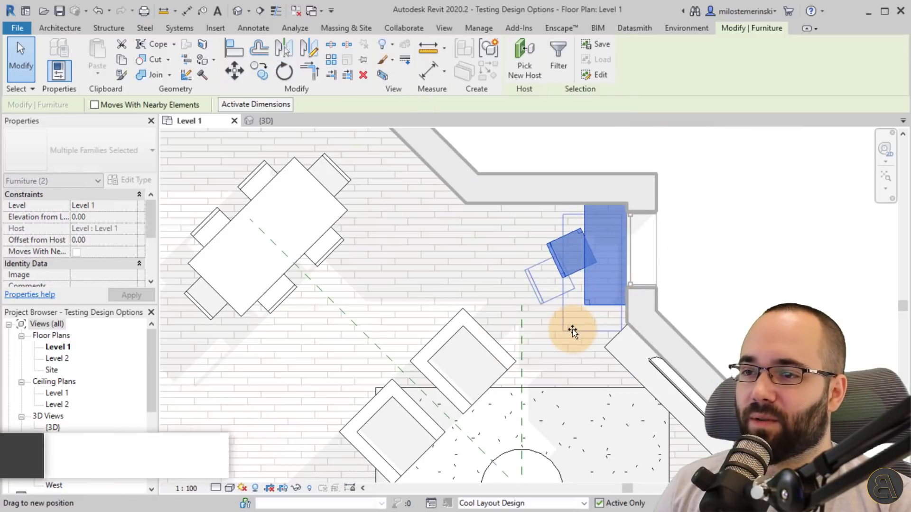
{"action": "scroll", "coordinate": [650, 205], "scroll_direction": "up", "scroll_amount": 1}
{"action": "left_click", "coordinate": [239, 74]}
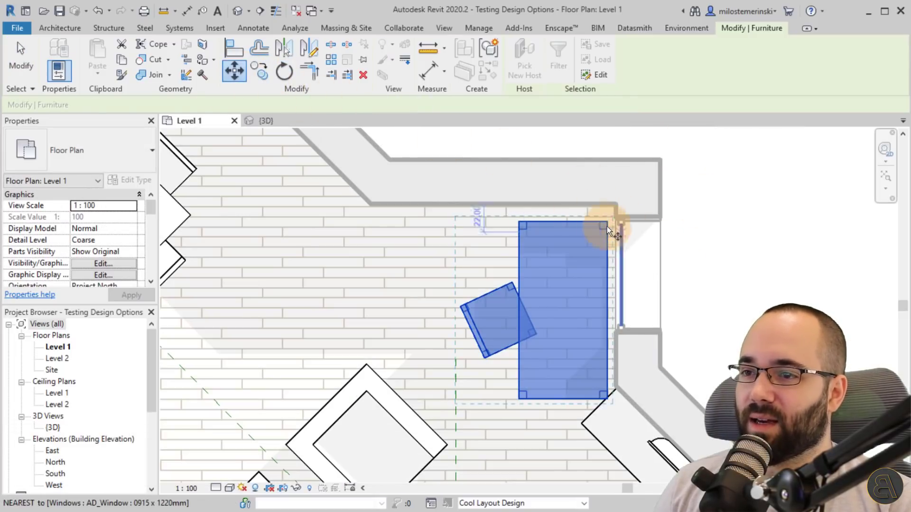
{"action": "left_click", "coordinate": [616, 203]}
{"action": "scroll", "coordinate": [752, 275], "scroll_direction": "down", "scroll_amount": 1}
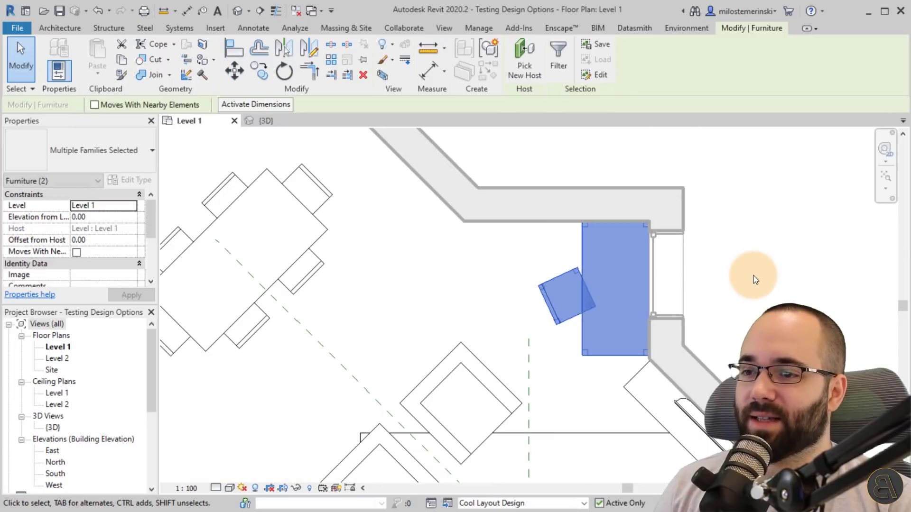
Step: Align the desk chair's centre with the diagonal reference plane that runs through the dining table and the round coffee table
{"action": "left_click", "coordinate": [817, 300]}
{"action": "scroll", "coordinate": [816, 301], "scroll_direction": "down", "scroll_amount": 1}
{"action": "middle_click_drag", "start_coordinate": [816, 301], "coordinate": [790, 242]}
{"action": "left_click", "coordinate": [593, 250]}
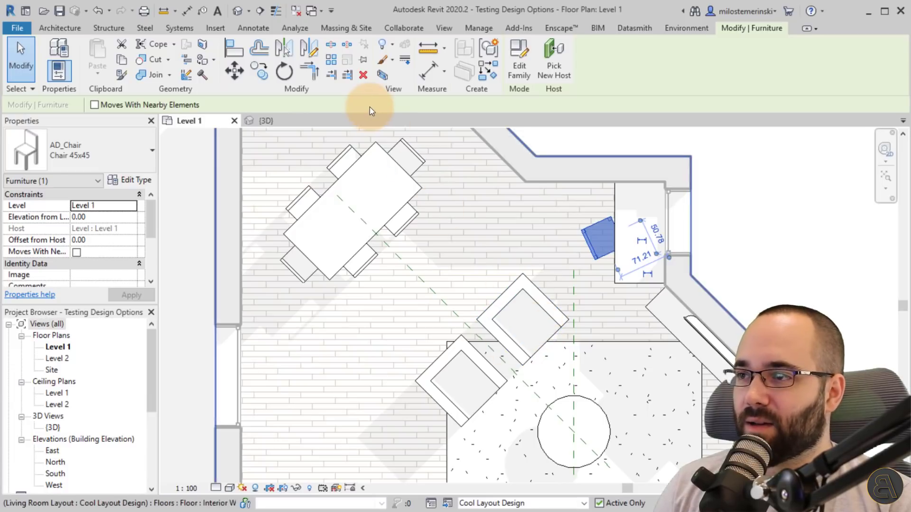
{"action": "left_click", "coordinate": [234, 49]}
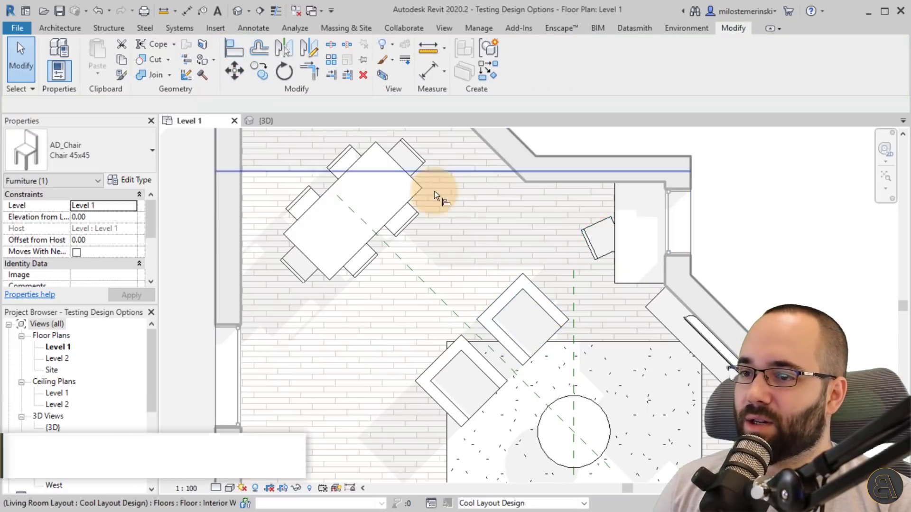
{"action": "left_click", "coordinate": [582, 241]}
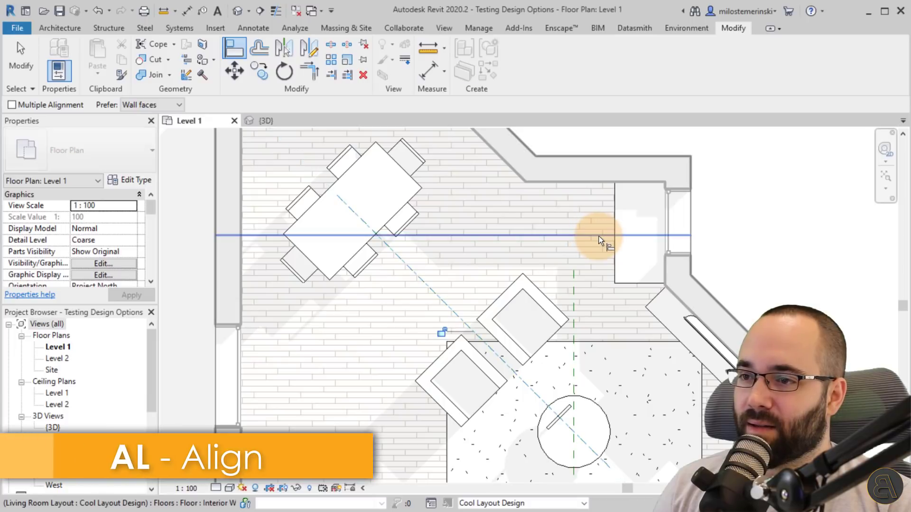
Step: Move the angled chair from the round coffee table back to the open side of the desk in the window nook
{"action": "scroll", "coordinate": [554, 424], "scroll_direction": "up", "scroll_amount": 1}
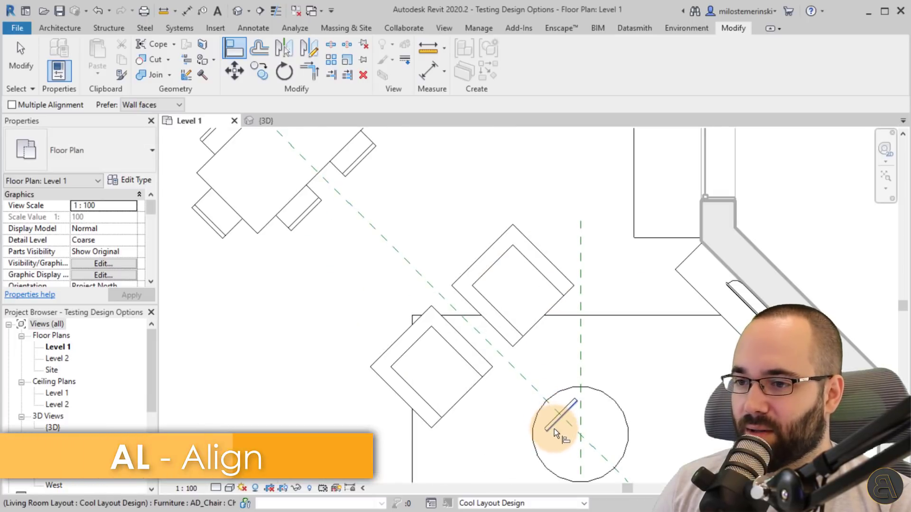
{"action": "key", "text": "Escape"}
{"action": "left_click_drag", "start_coordinate": [554, 420], "coordinate": [596, 159]}
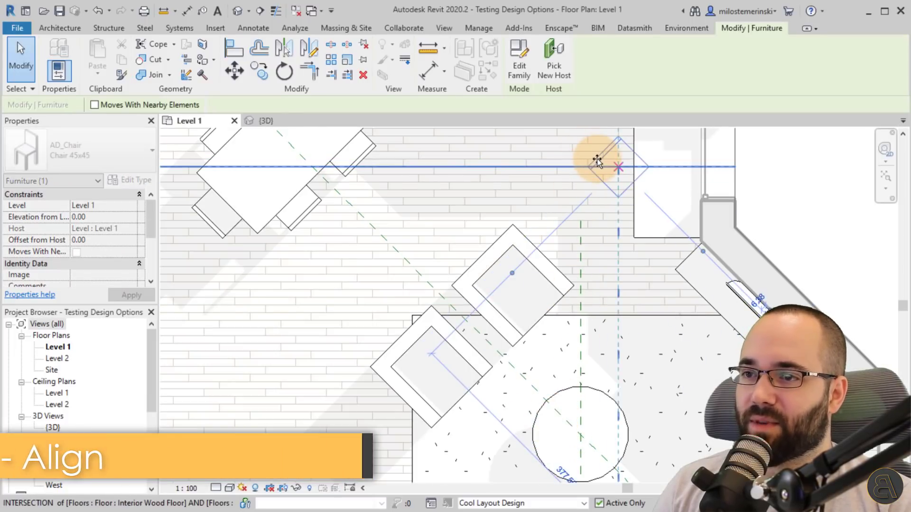
{"action": "scroll", "coordinate": [567, 220], "scroll_direction": "down", "scroll_amount": 2}
{"action": "left_click", "coordinate": [736, 211]}
{"action": "scroll", "coordinate": [709, 238], "scroll_direction": "down", "scroll_amount": 2}
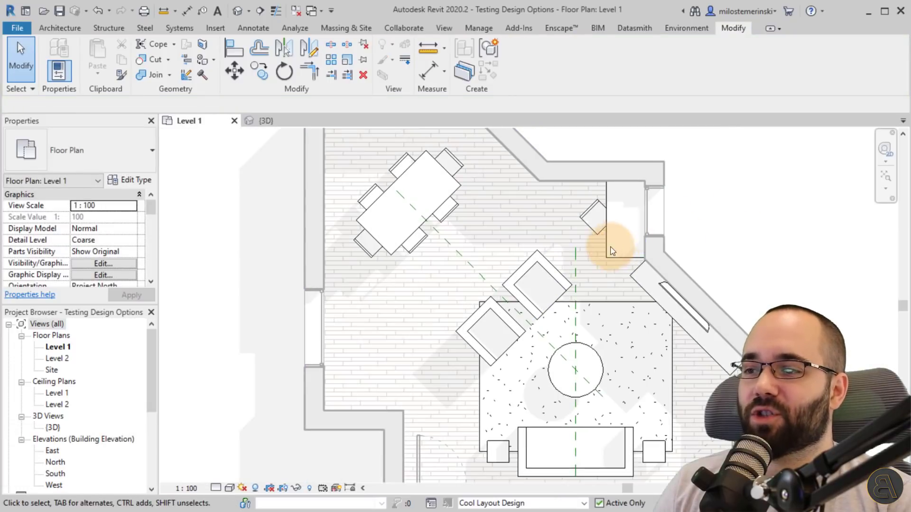
{"action": "scroll", "coordinate": [691, 278], "scroll_direction": "down", "scroll_amount": 1}
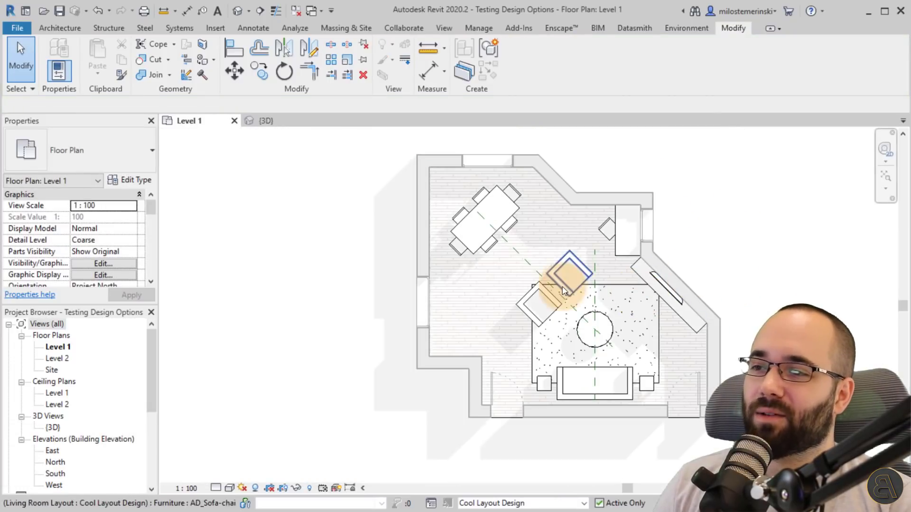
Step: Move the dining table and its six chairs together a short distance along the diagonal reference plane toward the armchairs
{"action": "left_click", "coordinate": [485, 221]}
{"action": "scroll", "coordinate": [459, 204], "scroll_direction": "up", "scroll_amount": 2}
{"action": "middle_click_drag", "start_coordinate": [448, 251], "coordinate": [467, 307]}
{"action": "mouse_move", "coordinate": [328, 201]}
{"action": "left_mouse_down"}
{"action": "mouse_move", "coordinate": [622, 383]}
{"action": "mouse_move", "coordinate": [607, 372]}
{"action": "left_mouse_up"}
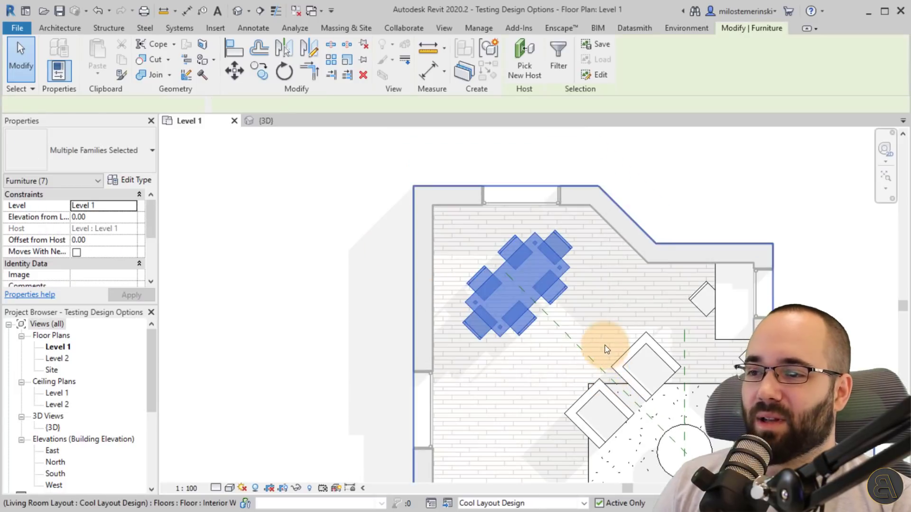
{"action": "scroll", "coordinate": [605, 351], "scroll_direction": "up", "scroll_amount": 2}
{"action": "left_click", "coordinate": [231, 75]}
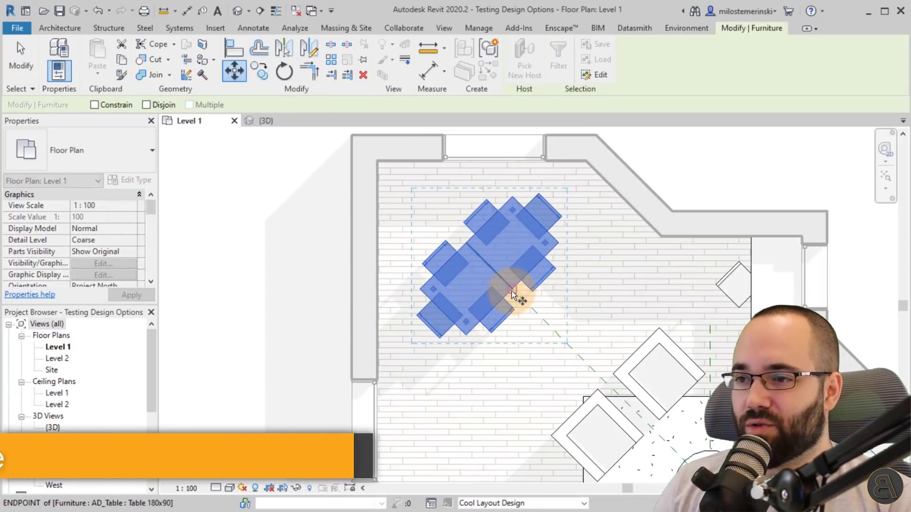
{"action": "left_click", "coordinate": [512, 291]}
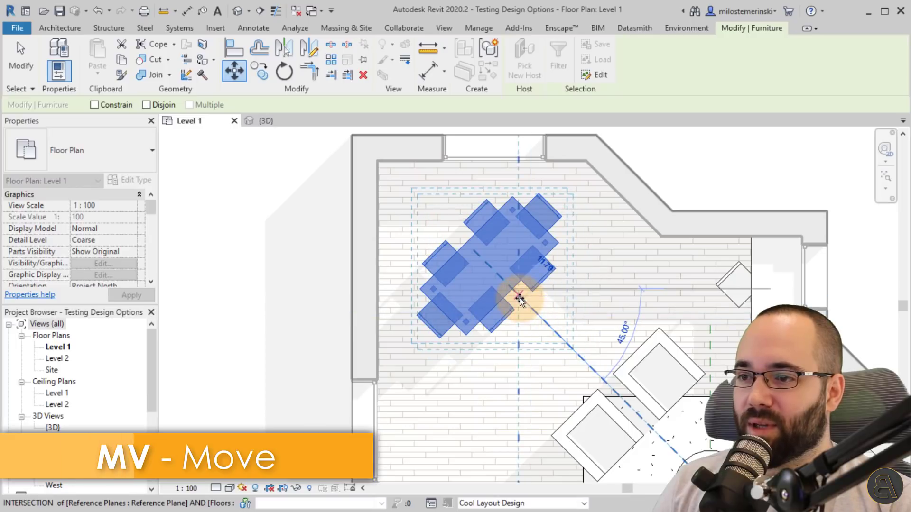
{"action": "left_click", "coordinate": [541, 318]}
{"action": "scroll", "coordinate": [541, 317], "scroll_direction": "down", "scroll_amount": 2}
{"action": "key", "text": "Escape"}
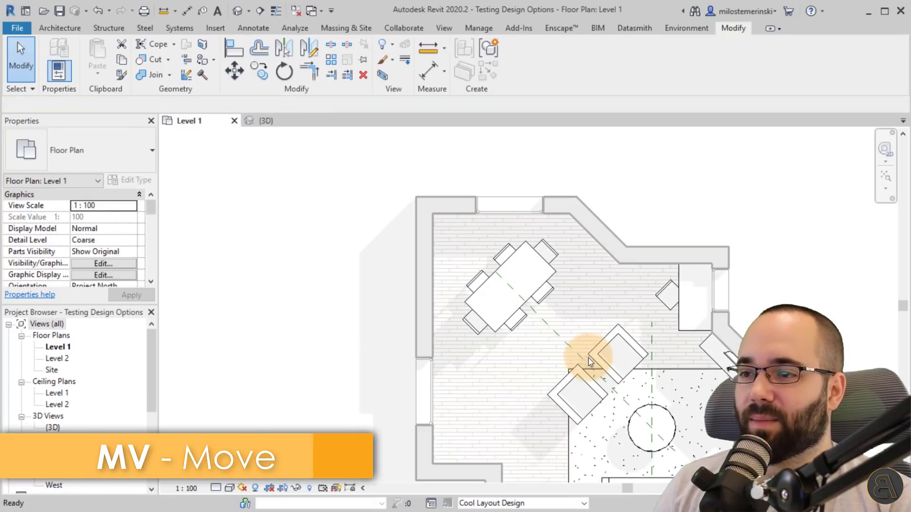
Step: Place an AD_Storage unit of type Storage 60 along the full length of the short wall opposite the dining area
{"action": "middle_click_drag", "start_coordinate": [588, 357], "coordinate": [563, 290]}
{"action": "scroll", "coordinate": [414, 393], "scroll_direction": "up", "scroll_amount": 1}
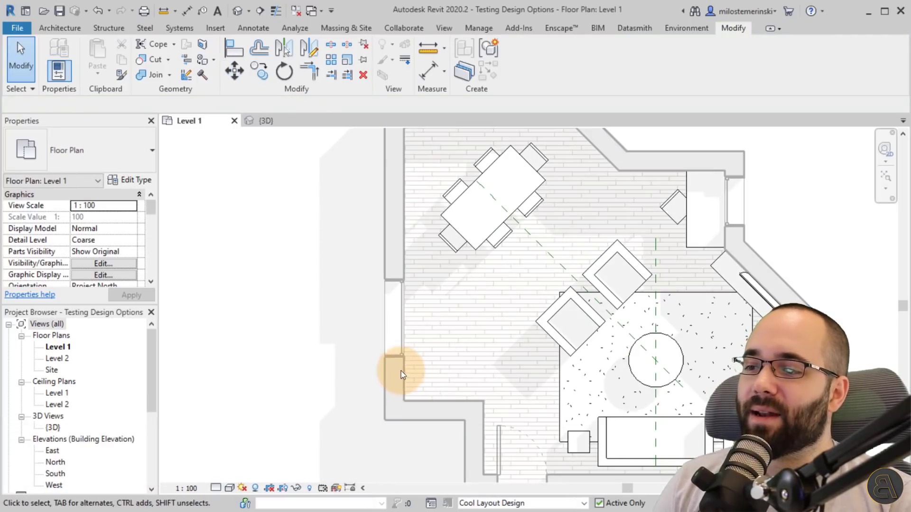
{"action": "scroll", "coordinate": [412, 382], "scroll_direction": "down", "scroll_amount": 2}
{"action": "middle_click_drag", "start_coordinate": [441, 349], "coordinate": [390, 319]}
{"action": "left_click", "coordinate": [66, 29]}
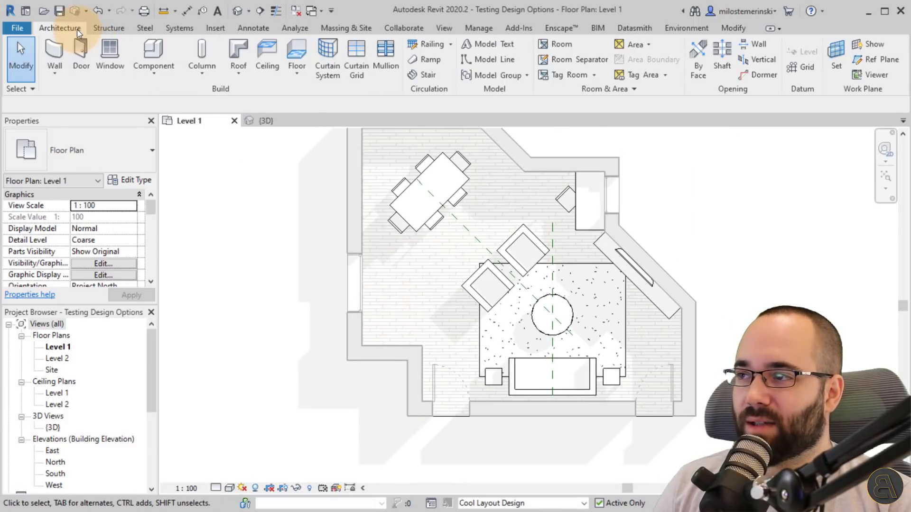
{"action": "left_click", "coordinate": [143, 56]}
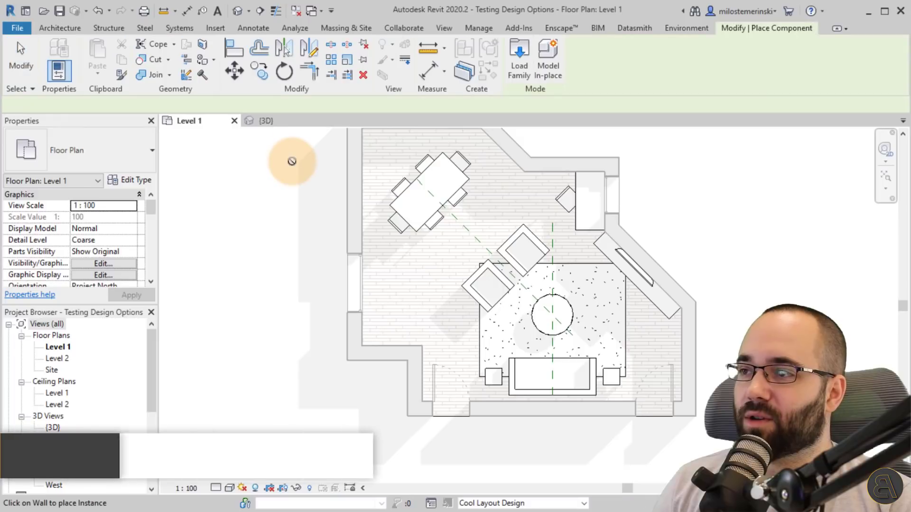
{"action": "scroll", "coordinate": [85, 276], "scroll_direction": "down", "scroll_amount": 4}
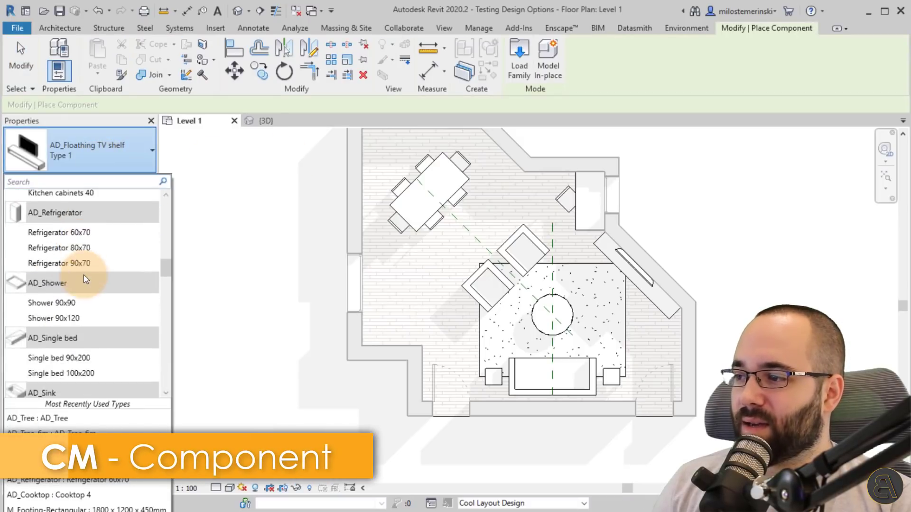
{"action": "scroll", "coordinate": [81, 315], "scroll_direction": "down", "scroll_amount": 2}
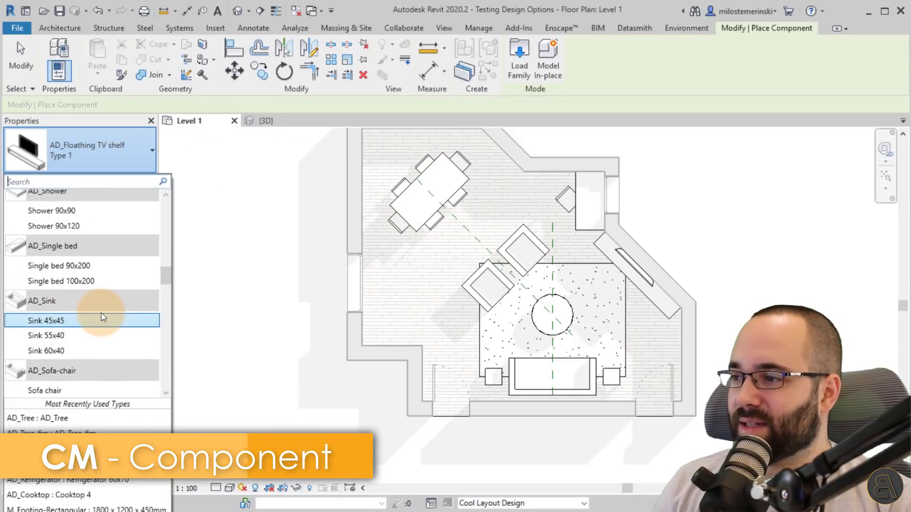
{"action": "scroll", "coordinate": [90, 310], "scroll_direction": "down", "scroll_amount": 3}
{"action": "scroll", "coordinate": [98, 305], "scroll_direction": "down", "scroll_amount": 1}
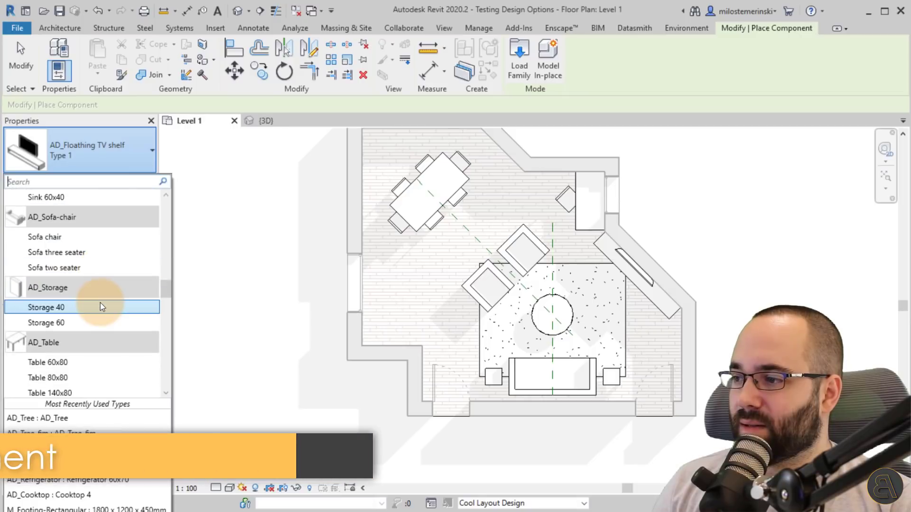
{"action": "left_click", "coordinate": [63, 319]}
{"action": "scroll", "coordinate": [418, 346], "scroll_direction": "up", "scroll_amount": 2}
{"action": "left_click", "coordinate": [417, 348]}
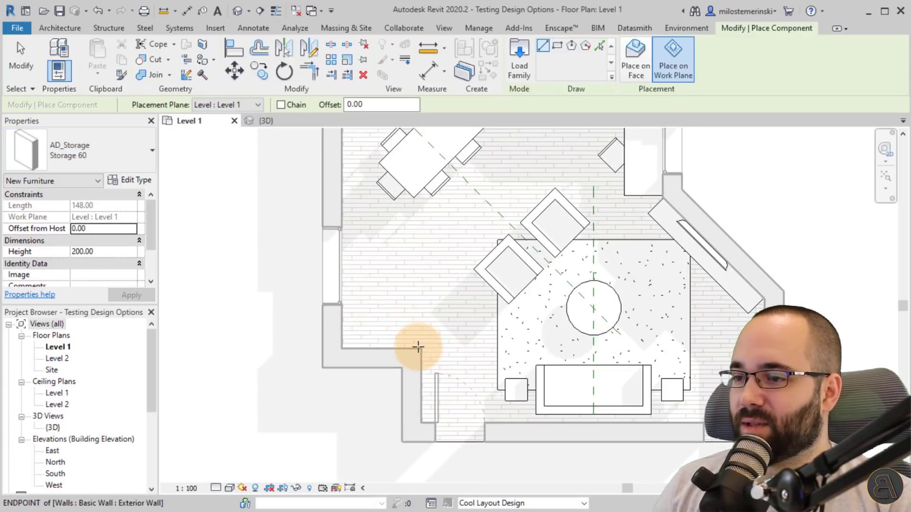
{"action": "left_click", "coordinate": [341, 349]}
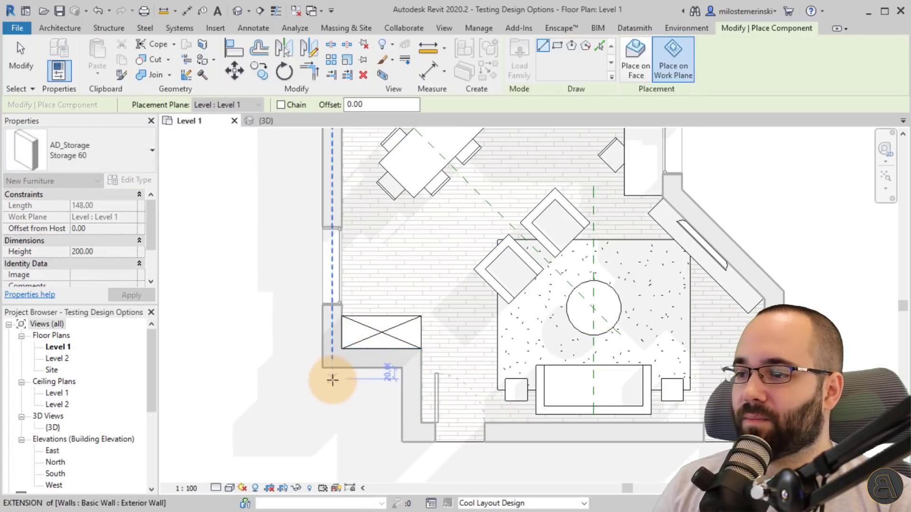
{"action": "key", "text": "Escape"}
{"action": "key", "text": "Escape"}
{"action": "left_click", "coordinate": [439, 317]}
Step: Rotate the rug about its centre so its edges run parallel to the diagonal TV wall and the armchairs
{"action": "scroll", "coordinate": [438, 317], "scroll_direction": "down", "scroll_amount": 1}
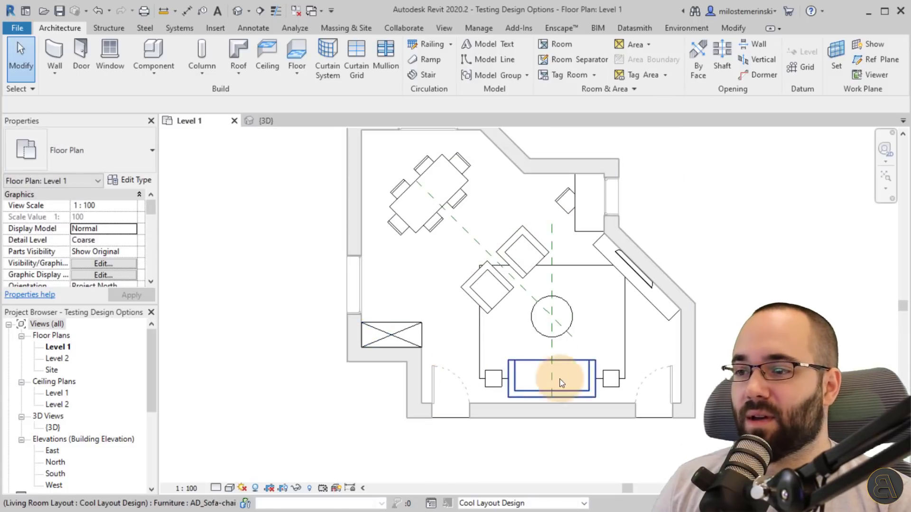
{"action": "middle_click_drag", "start_coordinate": [612, 354], "coordinate": [579, 344]}
{"action": "middle_click_drag", "start_coordinate": [508, 315], "coordinate": [509, 298]}
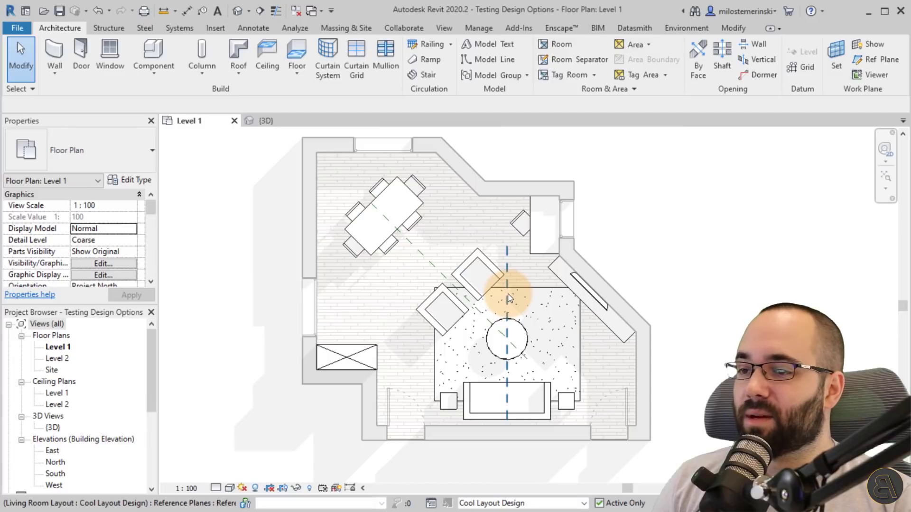
{"action": "left_click", "coordinate": [525, 290]}
{"action": "scroll", "coordinate": [521, 291], "scroll_direction": "up", "scroll_amount": 1}
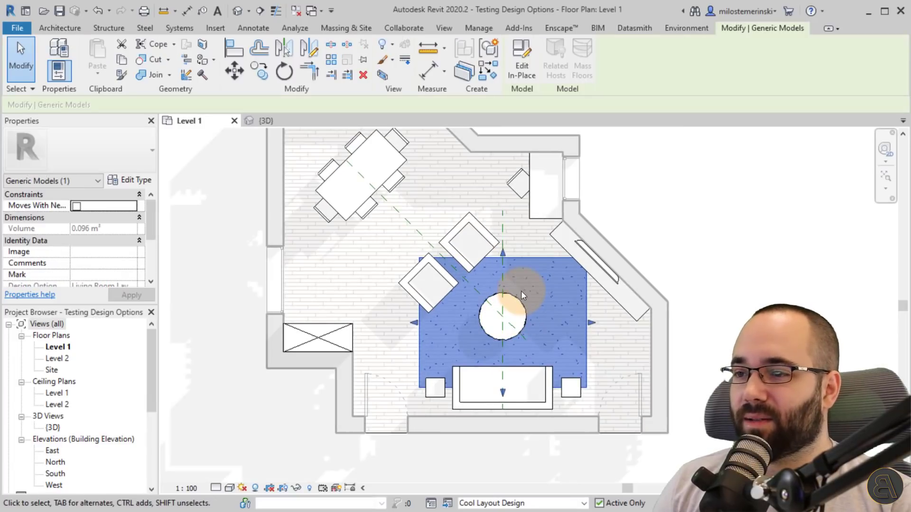
{"action": "left_click", "coordinate": [283, 72]}
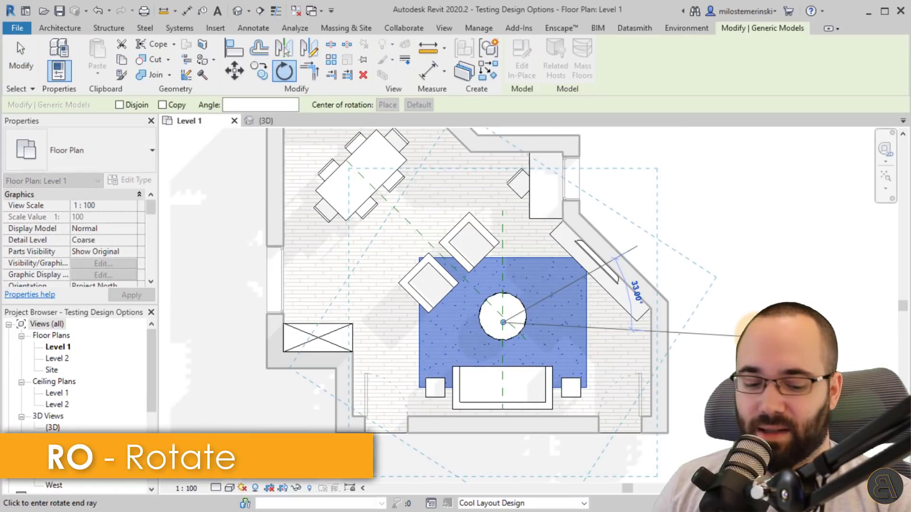
{"action": "left_click", "coordinate": [557, 321]}
{"action": "key", "text": "Escape"}
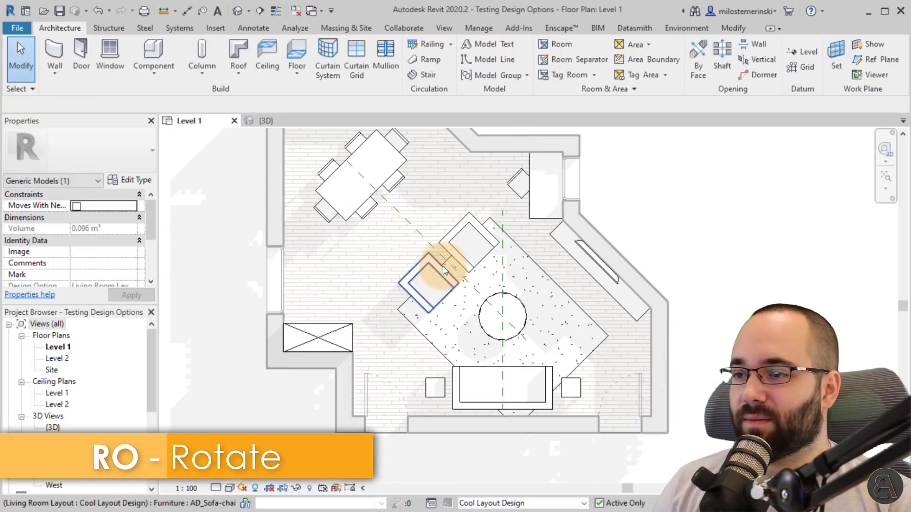
Step: Pull in the rotated rug's two edges nearest the sofa so its corner stays behind the sofa's front
{"action": "left_click", "coordinate": [454, 306]}
{"action": "scroll", "coordinate": [455, 310], "scroll_direction": "up", "scroll_amount": 2}
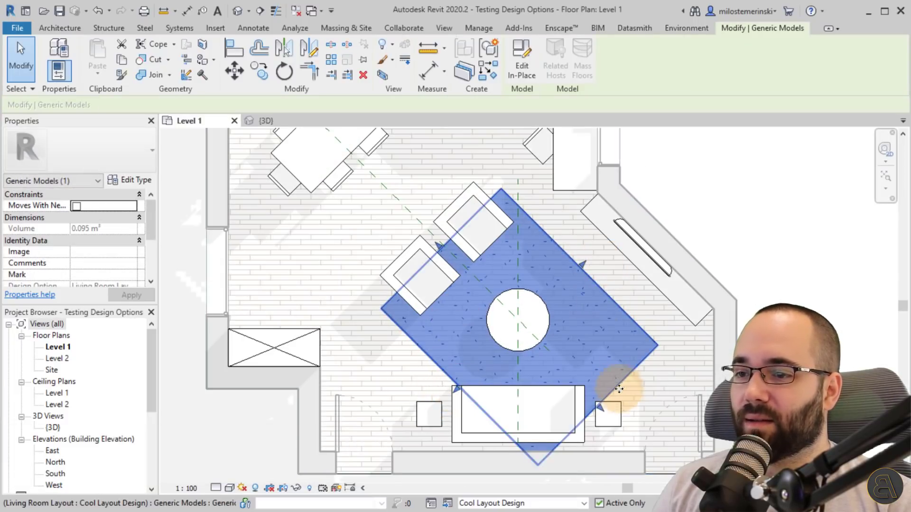
{"action": "left_click_drag", "start_coordinate": [600, 408], "coordinate": [574, 382]}
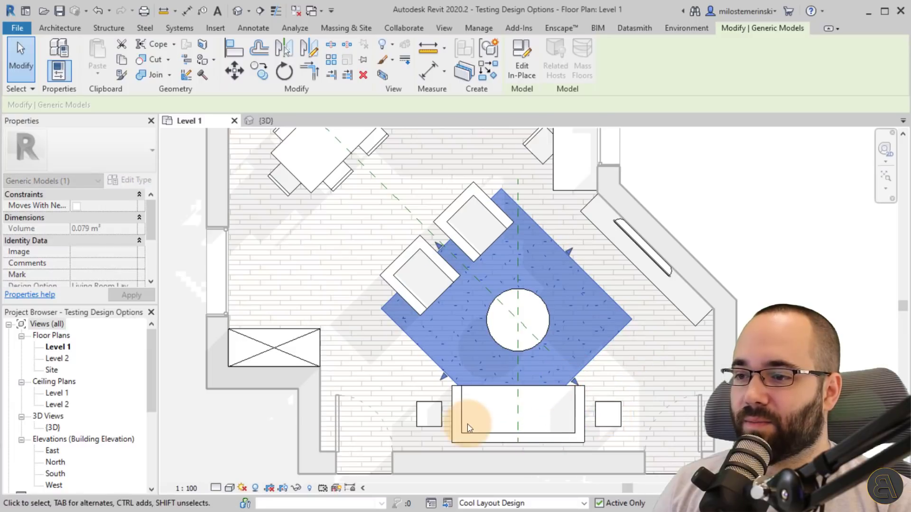
{"action": "left_click_drag", "start_coordinate": [443, 380], "coordinate": [446, 373]}
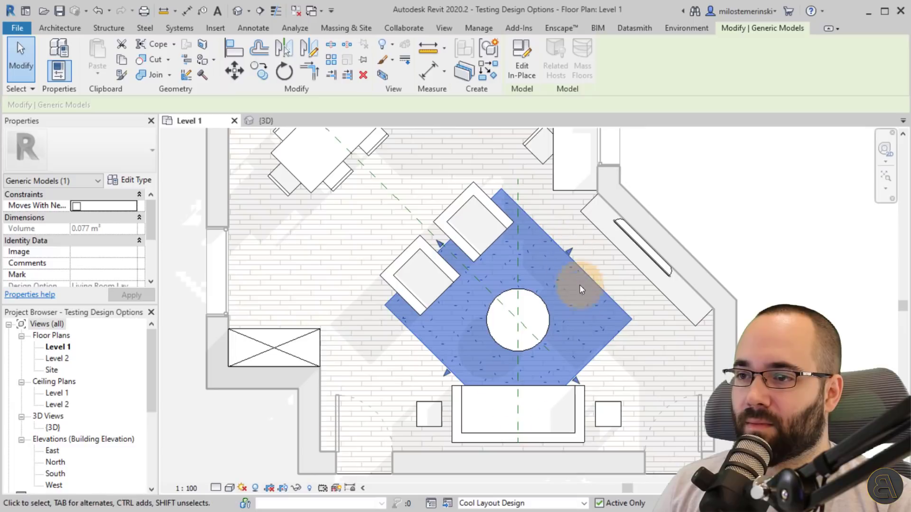
{"action": "left_click_drag", "start_coordinate": [581, 379], "coordinate": [578, 380]}
{"action": "left_click", "coordinate": [634, 344]}
{"action": "scroll", "coordinate": [636, 340], "scroll_direction": "down", "scroll_amount": 1}
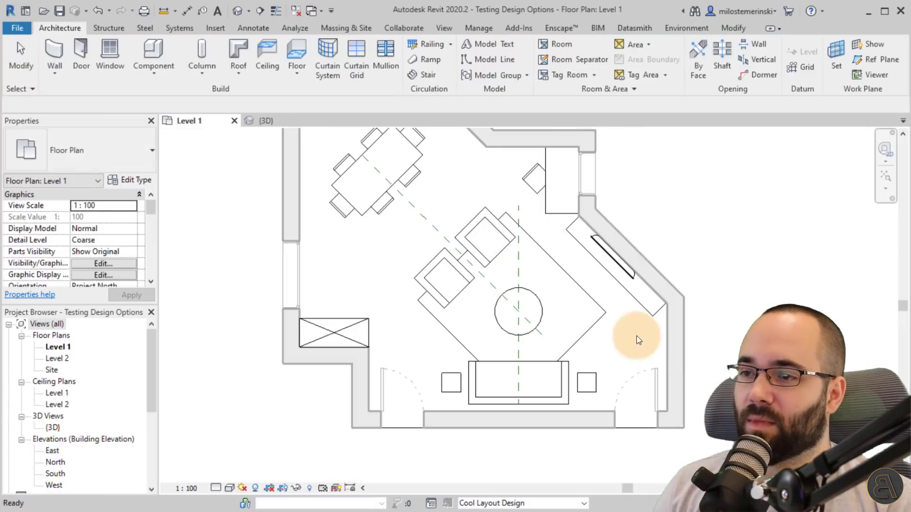
{"action": "middle_click_drag", "start_coordinate": [755, 381], "coordinate": [734, 371]}
Step: Adjust the rug's edge facing the TV shelf by stretching it slightly outward
{"action": "scroll", "coordinate": [508, 229], "scroll_direction": "up", "scroll_amount": 2}
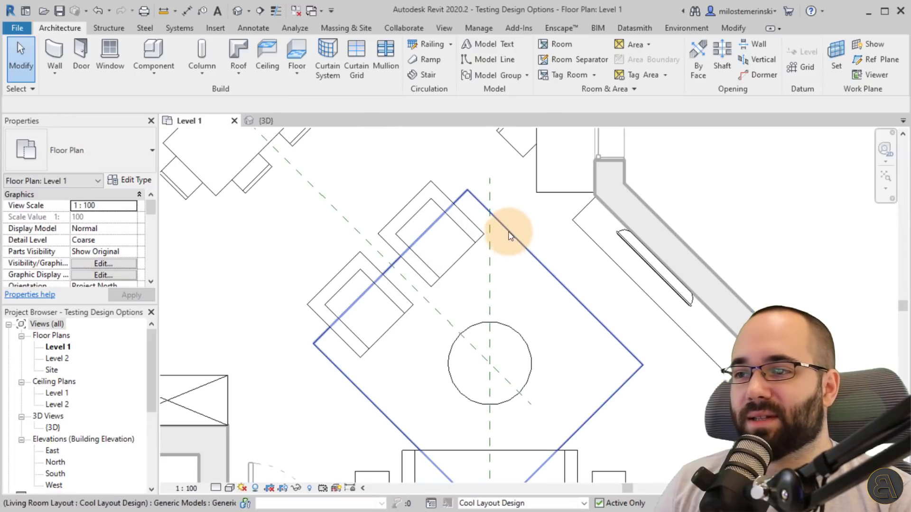
{"action": "left_click", "coordinate": [540, 285]}
{"action": "scroll", "coordinate": [561, 275], "scroll_direction": "up", "scroll_amount": 1}
{"action": "left_click_drag", "start_coordinate": [559, 271], "coordinate": [563, 269]}
{"action": "scroll", "coordinate": [538, 227], "scroll_direction": "down", "scroll_amount": 3}
{"action": "left_click", "coordinate": [703, 323]}
{"action": "middle_click_drag", "start_coordinate": [703, 323], "coordinate": [713, 349]}
{"action": "mouse_move", "coordinate": [711, 259]}
{"action": "middle_mouse_down"}
{"action": "mouse_move", "coordinate": [721, 305]}
{"action": "mouse_move", "coordinate": [710, 278]}
{"action": "middle_mouse_up"}
{"action": "scroll", "coordinate": [702, 284], "scroll_direction": "down", "scroll_amount": 1}
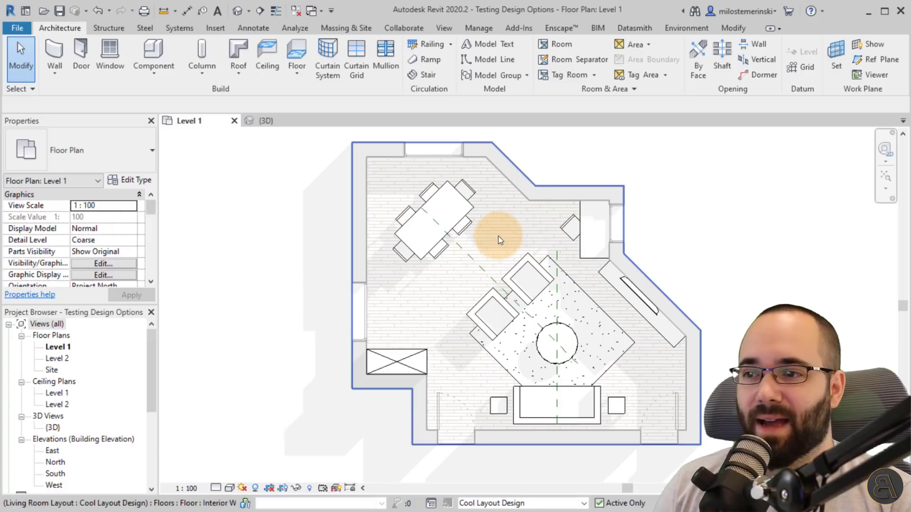
Step: Rotate the surface pattern of the Interior Wood Floor by 45 degrees so the planks run diagonally
{"action": "scroll", "coordinate": [491, 243], "scroll_direction": "up", "scroll_amount": 2}
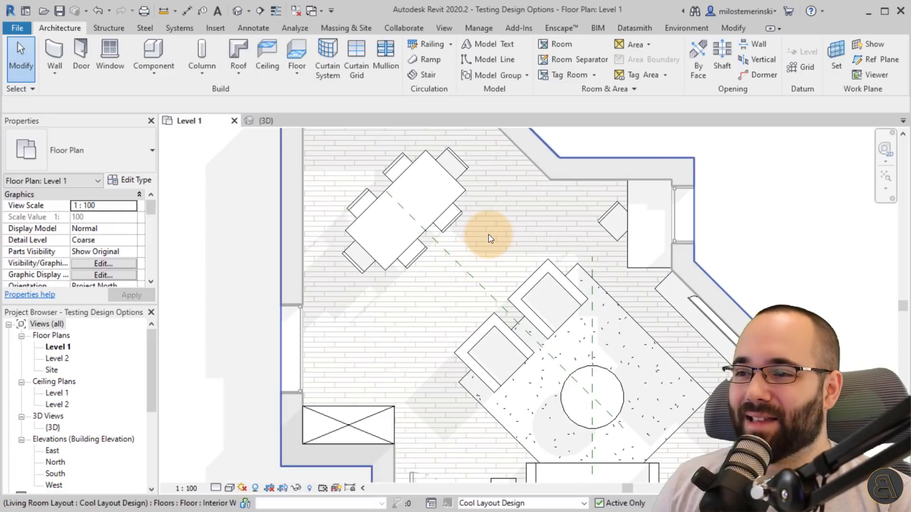
{"action": "left_click", "coordinate": [490, 239]}
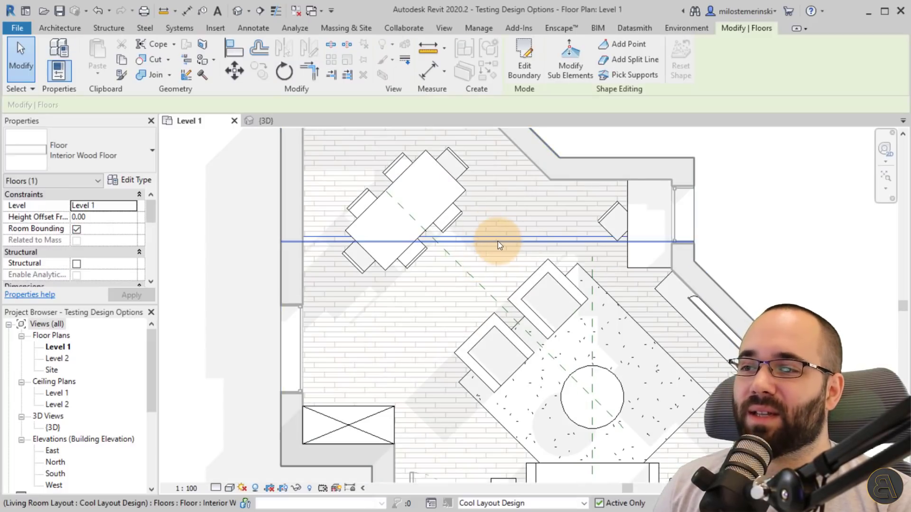
{"action": "scroll", "coordinate": [479, 231], "scroll_direction": "up", "scroll_amount": 5}
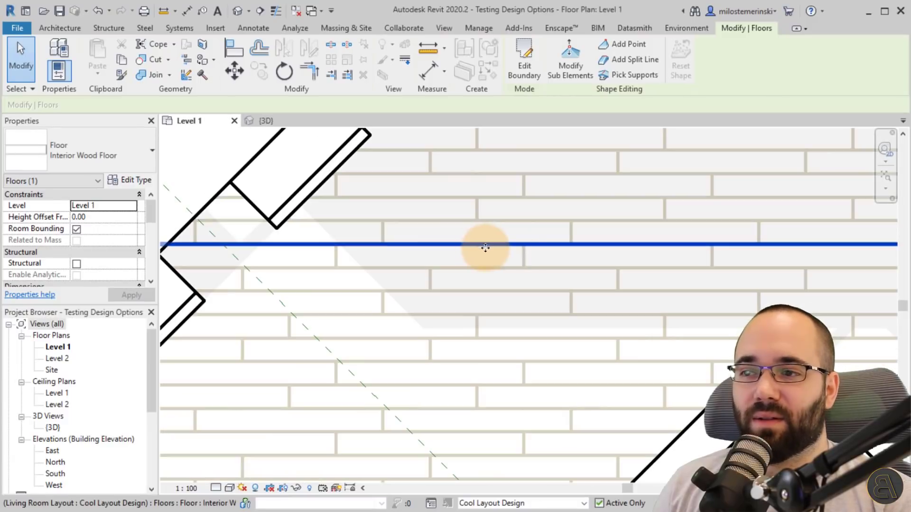
{"action": "scroll", "coordinate": [472, 253], "scroll_direction": "down", "scroll_amount": 4}
{"action": "scroll", "coordinate": [470, 247], "scroll_direction": "down", "scroll_amount": 3}
{"action": "left_click", "coordinate": [283, 72]}
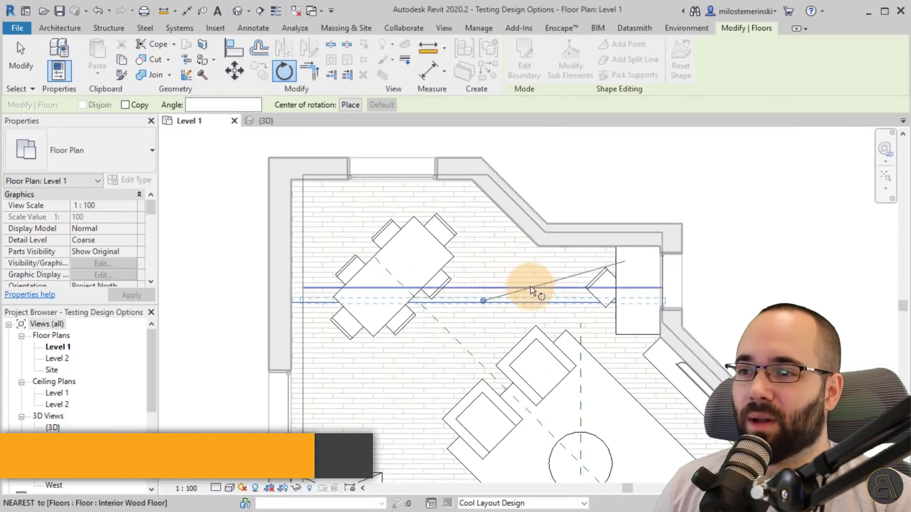
{"action": "scroll", "coordinate": [530, 286], "scroll_direction": "down", "scroll_amount": 2}
{"action": "left_click", "coordinate": [539, 174]}
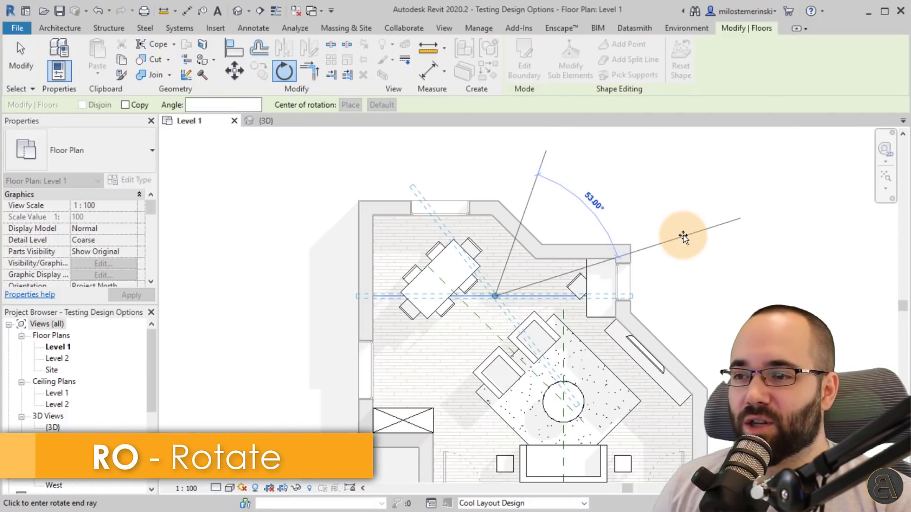
{"action": "type", "text": "45"}
{"action": "key", "text": "Return"}
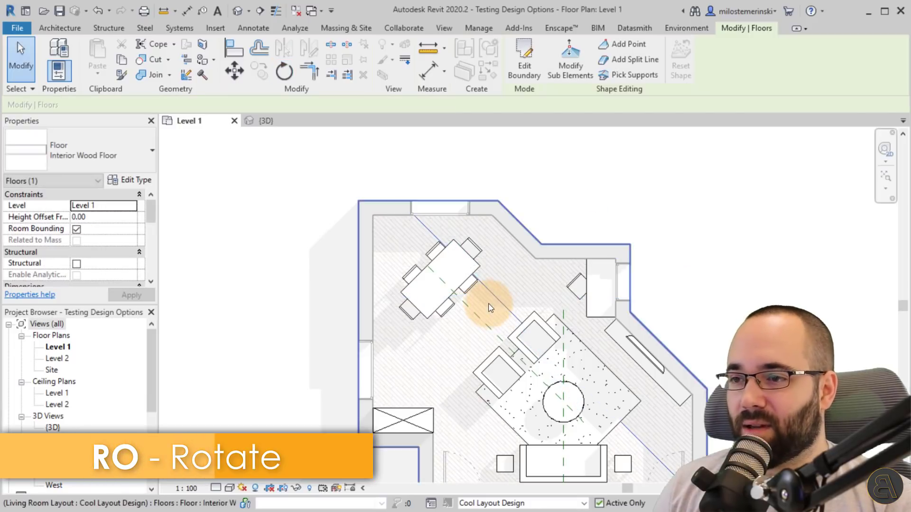
{"action": "scroll", "coordinate": [488, 305], "scroll_direction": "up", "scroll_amount": 5}
{"action": "key", "text": "Escape"}
{"action": "scroll", "coordinate": [522, 285], "scroll_direction": "down", "scroll_amount": 3}
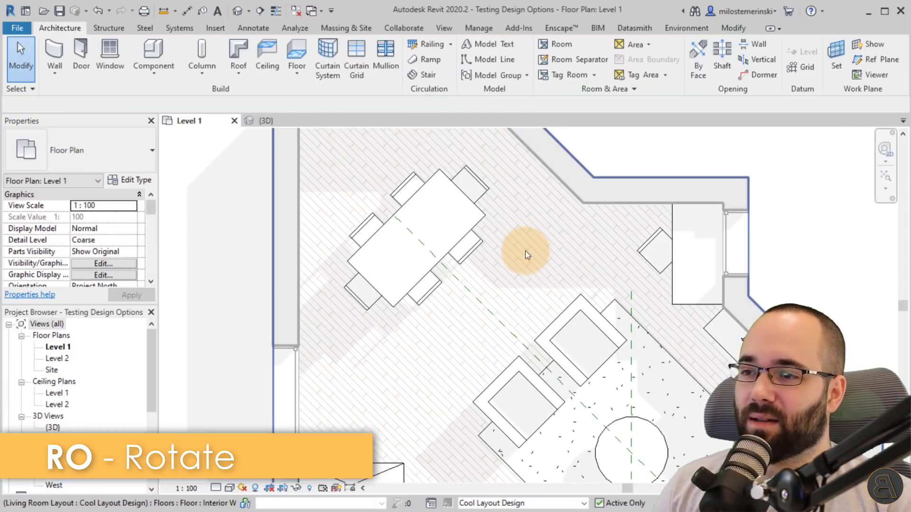
{"action": "scroll", "coordinate": [488, 238], "scroll_direction": "up", "scroll_amount": 2}
{"action": "scroll", "coordinate": [491, 315], "scroll_direction": "down", "scroll_amount": 3}
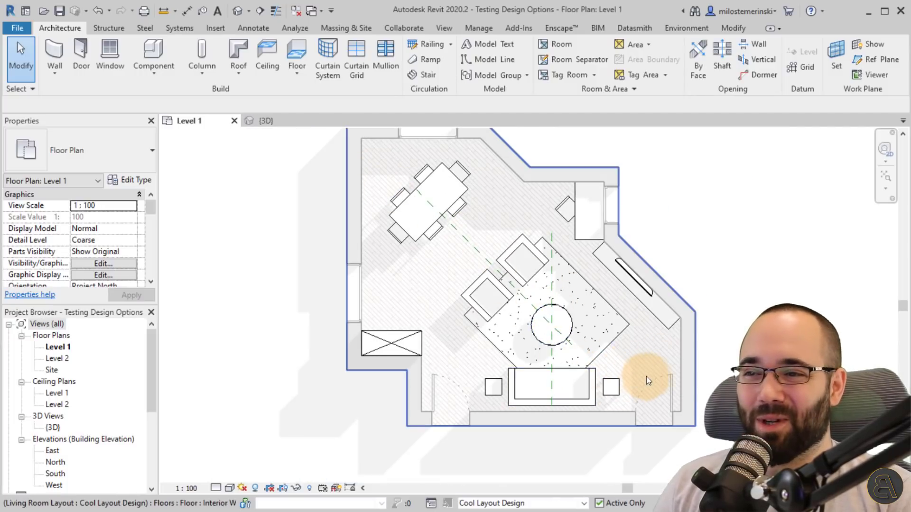
Step: Delete the vertical reference plane through the round table and the diagonal one running between the armchairs
{"action": "middle_click_drag", "start_coordinate": [554, 345], "coordinate": [569, 370]}
{"action": "left_click", "coordinate": [567, 318]}
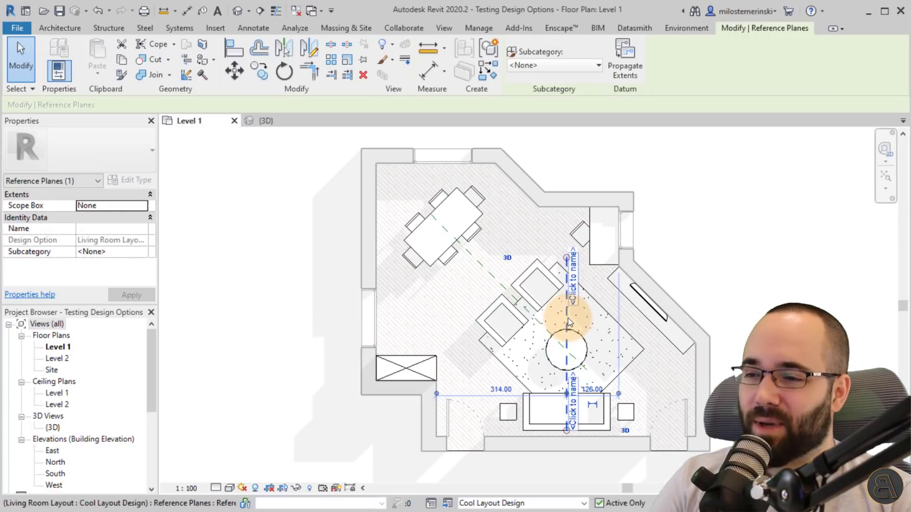
{"action": "key", "text": "Delete"}
{"action": "left_click", "coordinate": [536, 327]}
{"action": "key", "text": "Delete"}
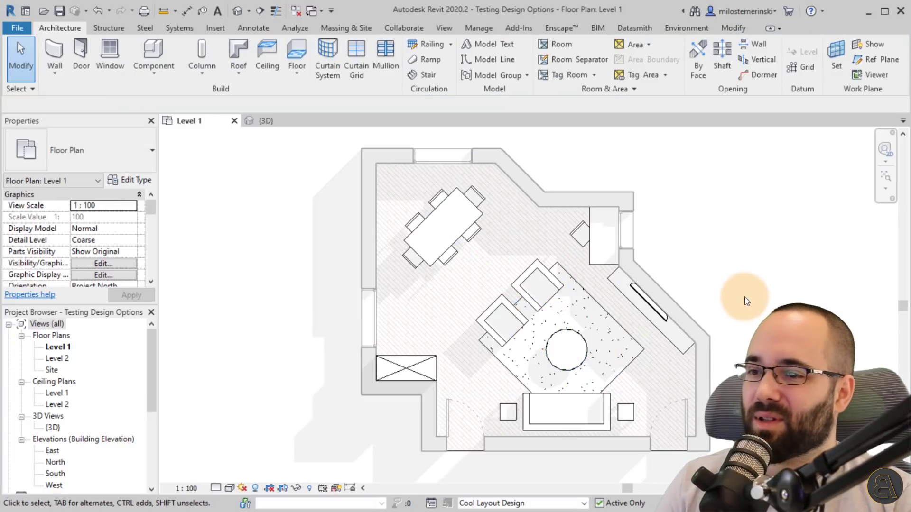
Step: Compare the two living room layouts by alternating the active design option between Boring Client Layout and Cool Layout Design
{"action": "middle_click_drag", "start_coordinate": [746, 301], "coordinate": [680, 307]}
{"action": "scroll", "coordinate": [684, 298], "scroll_direction": "down", "scroll_amount": 2}
{"action": "scroll", "coordinate": [679, 307], "scroll_direction": "up", "scroll_amount": 2}
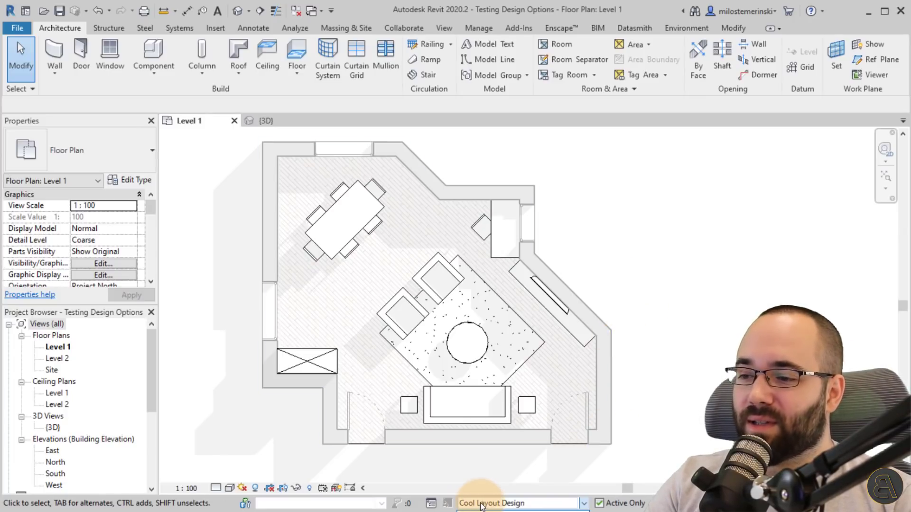
{"action": "left_click", "coordinate": [479, 28]}
{"action": "left_click", "coordinate": [536, 78]}
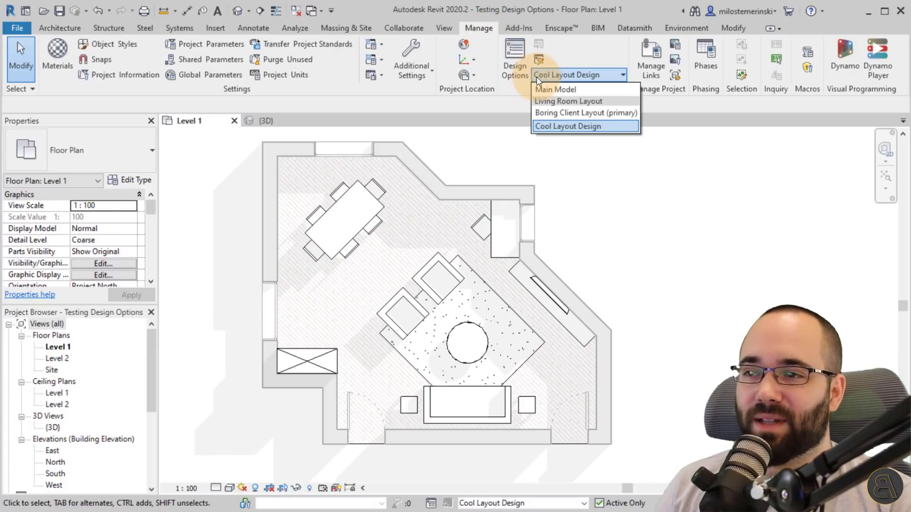
{"action": "left_click", "coordinate": [551, 113]}
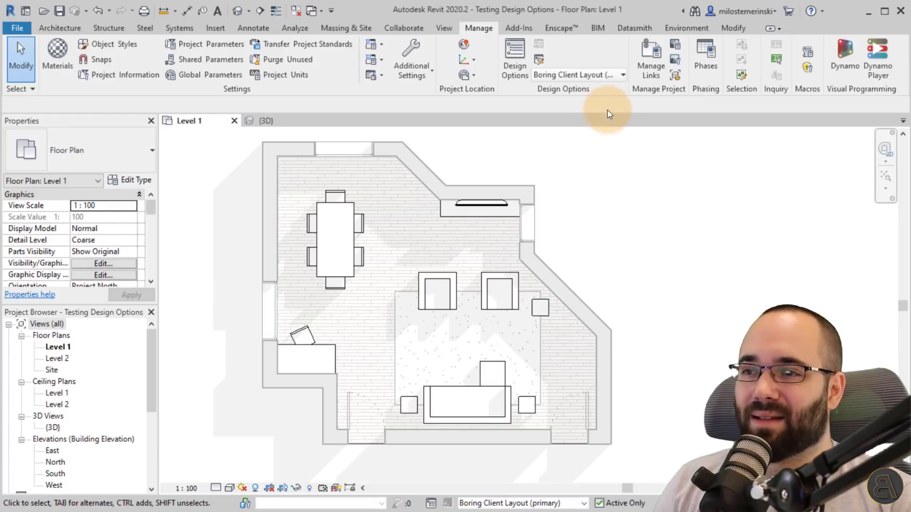
{"action": "left_click", "coordinate": [566, 81]}
{"action": "left_click", "coordinate": [562, 125]}
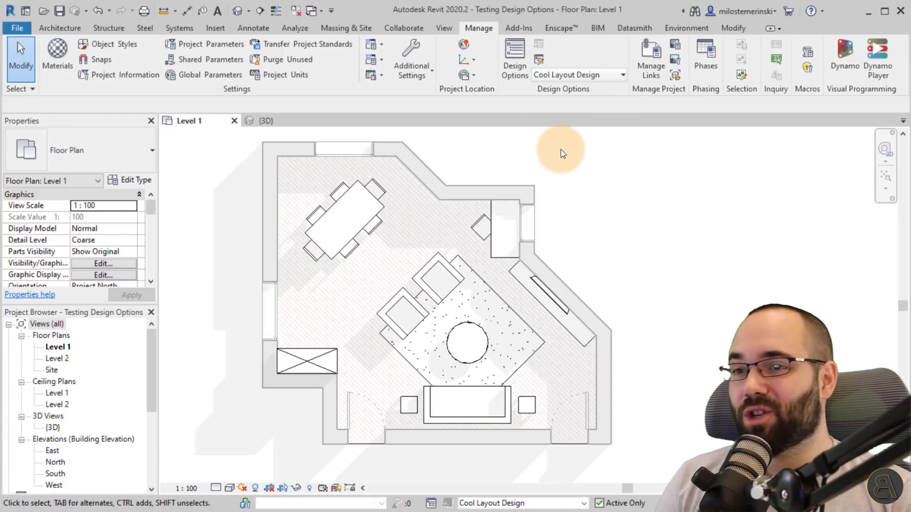
{"action": "left_click", "coordinate": [568, 75]}
{"action": "left_click", "coordinate": [556, 113]}
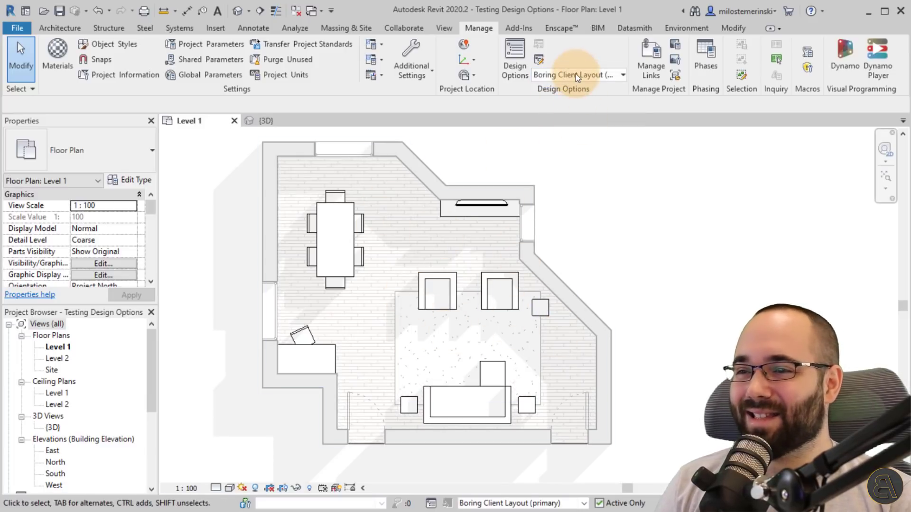
{"action": "left_click", "coordinate": [576, 75]}
{"action": "left_click", "coordinate": [560, 126]}
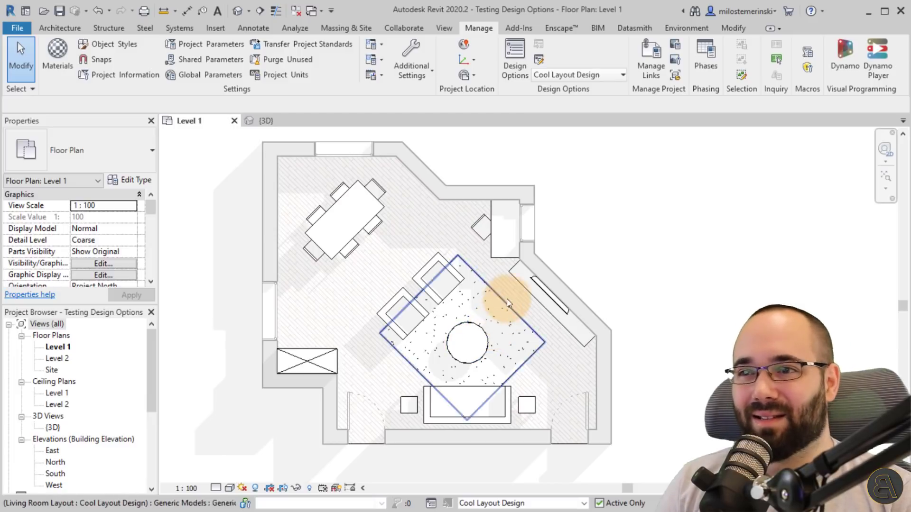
{"action": "left_click", "coordinate": [576, 74]}
{"action": "left_click", "coordinate": [568, 112]}
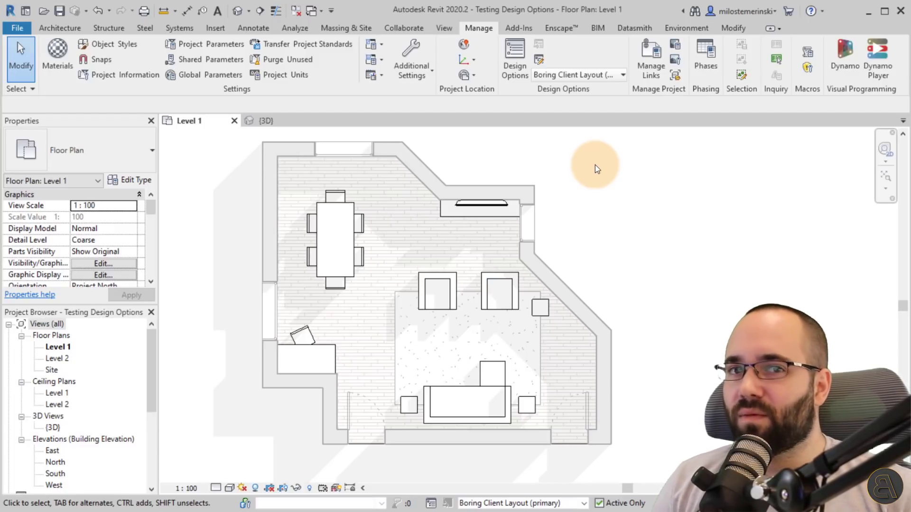
Step: Leave the active design option by returning to the Main Model and view the whole plan
{"action": "left_click", "coordinate": [602, 75]}
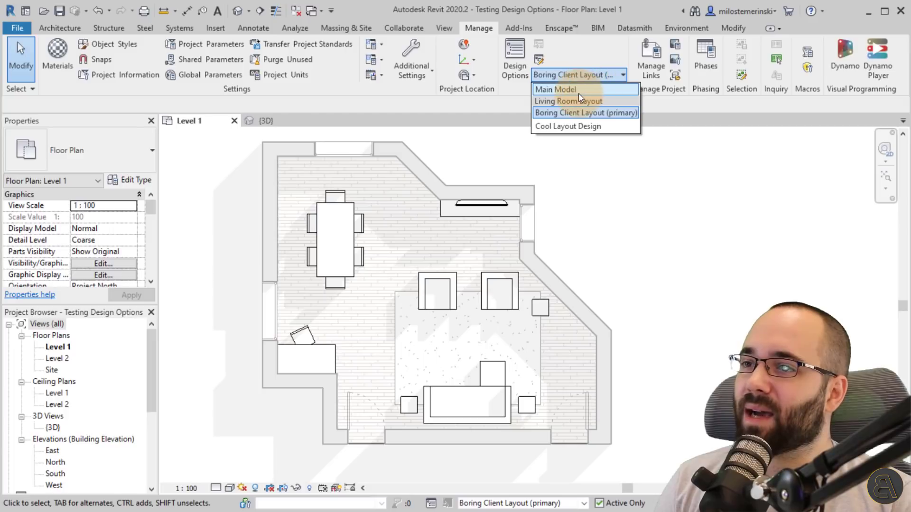
{"action": "left_click", "coordinate": [562, 90]}
{"action": "scroll", "coordinate": [599, 283], "scroll_direction": "down", "scroll_amount": 2}
{"action": "scroll", "coordinate": [515, 281], "scroll_direction": "up", "scroll_amount": 2}
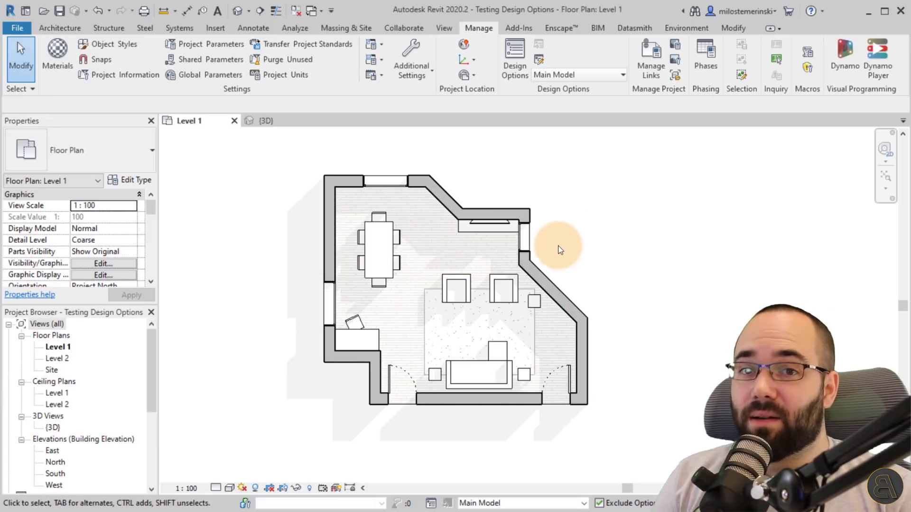
{"action": "middle_click_drag", "start_coordinate": [563, 260], "coordinate": [550, 263]}
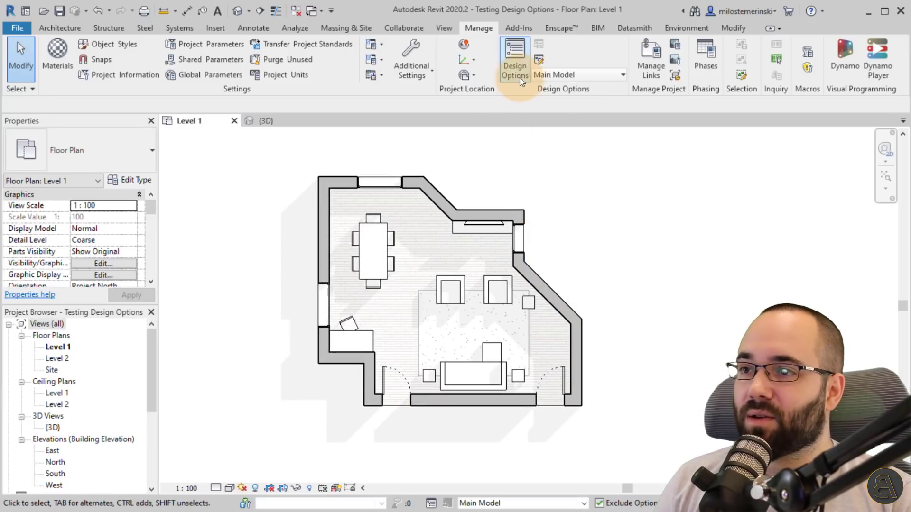
Step: Make Cool Layout Design the primary option of the Living Room Layout set and close the design options settings
{"action": "left_click", "coordinate": [515, 60]}
{"action": "left_click_drag", "start_coordinate": [307, 122], "coordinate": [388, 114]}
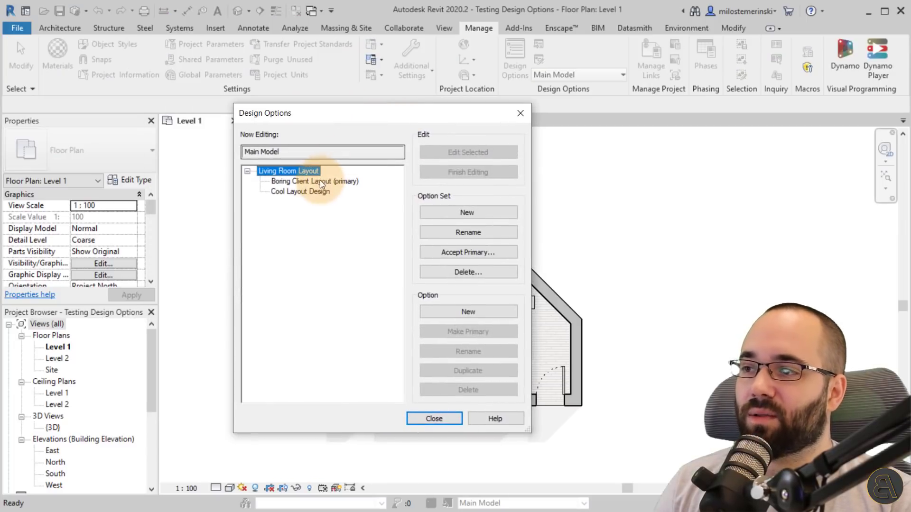
{"action": "left_click", "coordinate": [306, 191]}
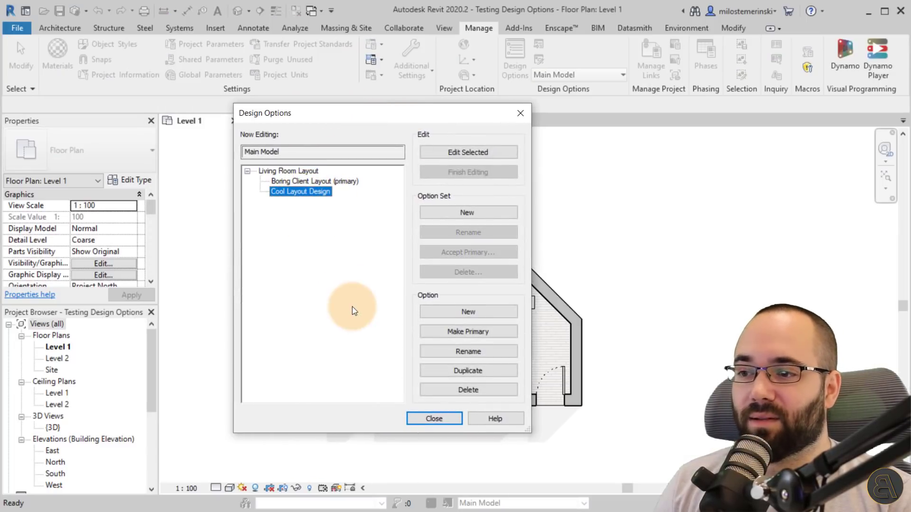
{"action": "left_click", "coordinate": [448, 333]}
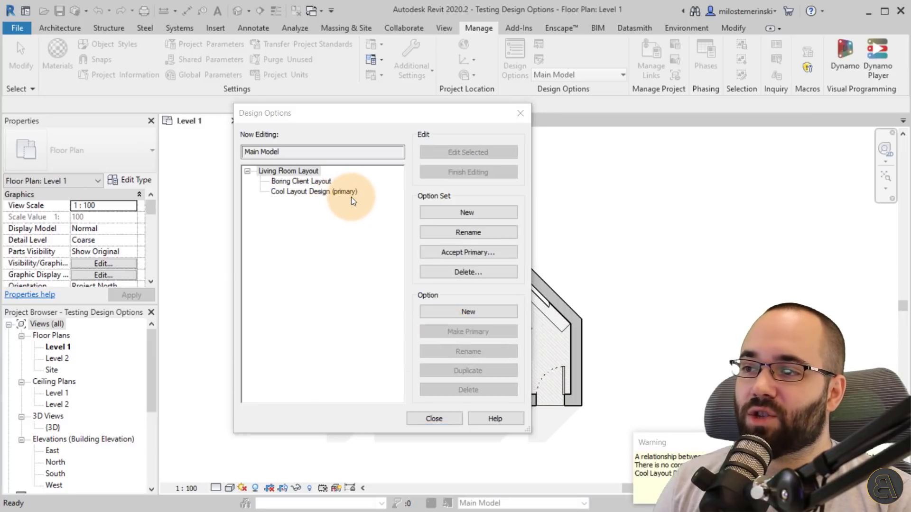
{"action": "left_click", "coordinate": [433, 418]}
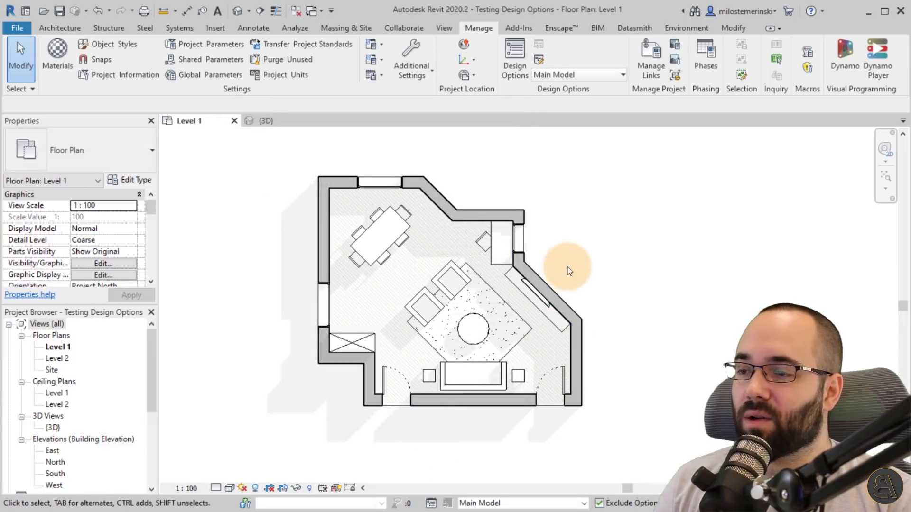
Step: View the plan in the Main Model, and activate the Boring Client Layout option to compare it
{"action": "scroll", "coordinate": [388, 285], "scroll_direction": "up", "scroll_amount": 1}
{"action": "left_click", "coordinate": [550, 76]}
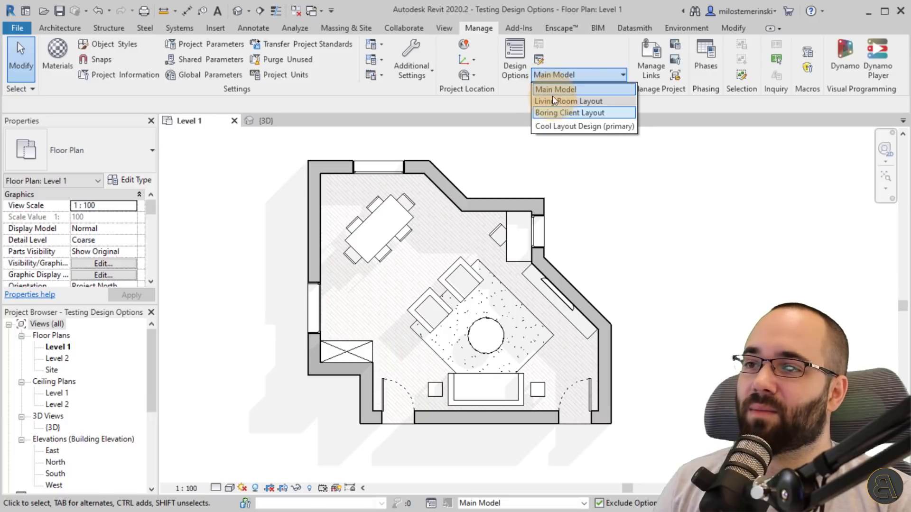
{"action": "left_click", "coordinate": [552, 91]}
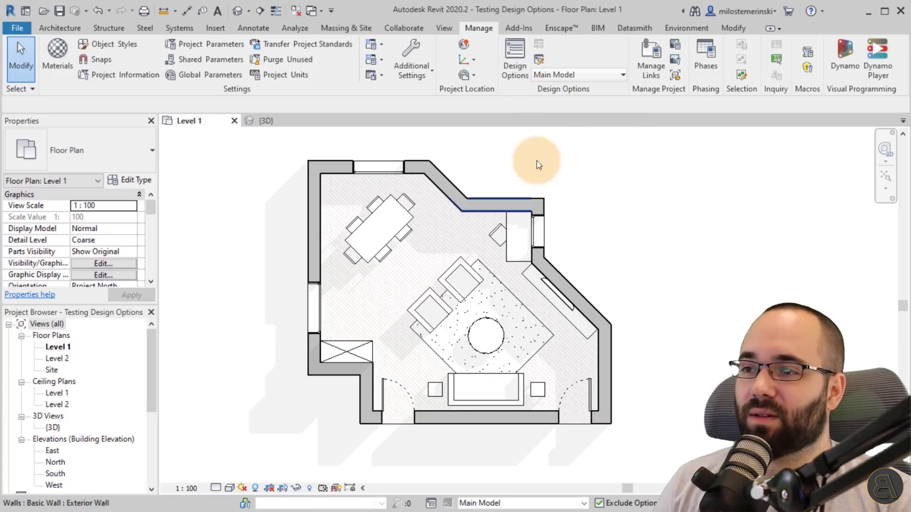
{"action": "left_click", "coordinate": [553, 76]}
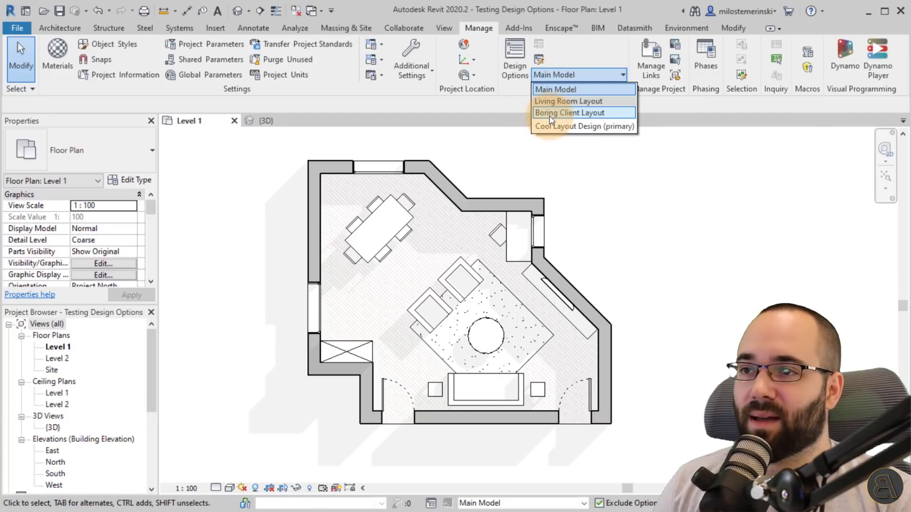
{"action": "left_click", "coordinate": [550, 114]}
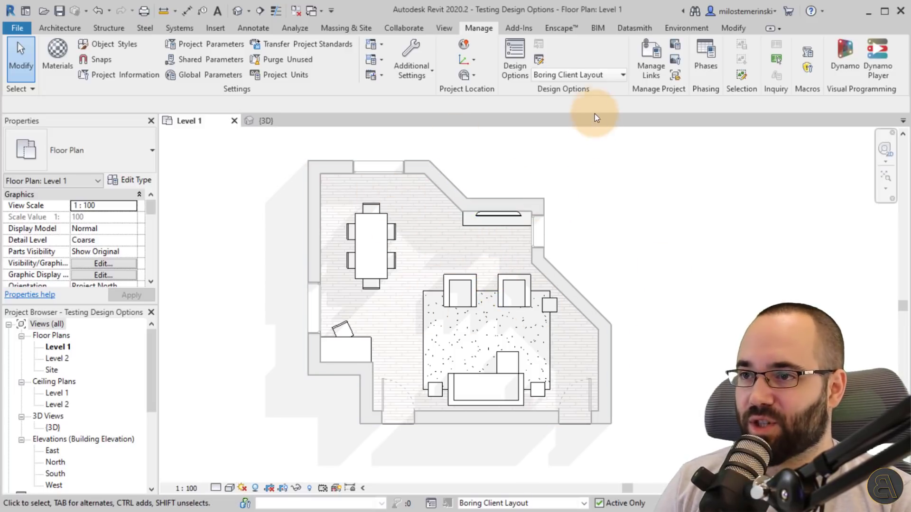
Step: Examine which design option commands are available for the Living Room Layout set while Boring Client Layout is being edited
{"action": "left_click", "coordinate": [573, 77]}
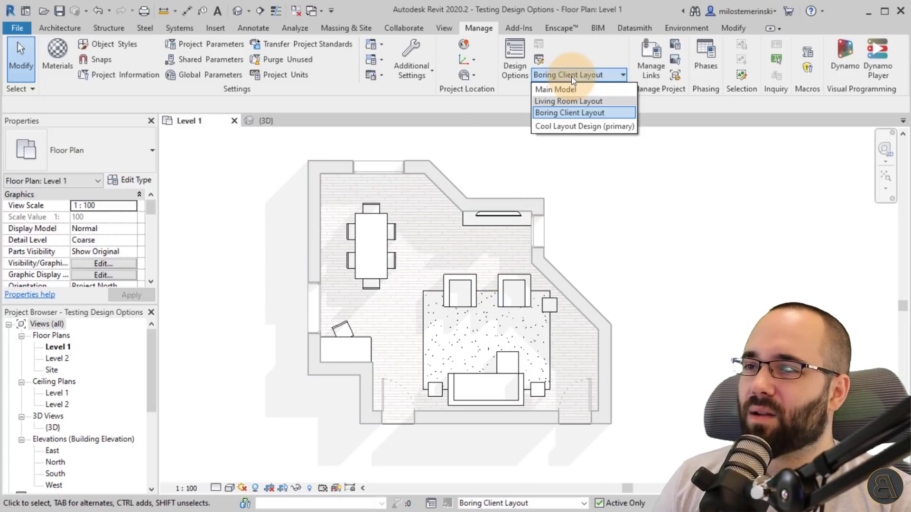
{"action": "left_click", "coordinate": [506, 64]}
{"action": "left_click", "coordinate": [506, 71]}
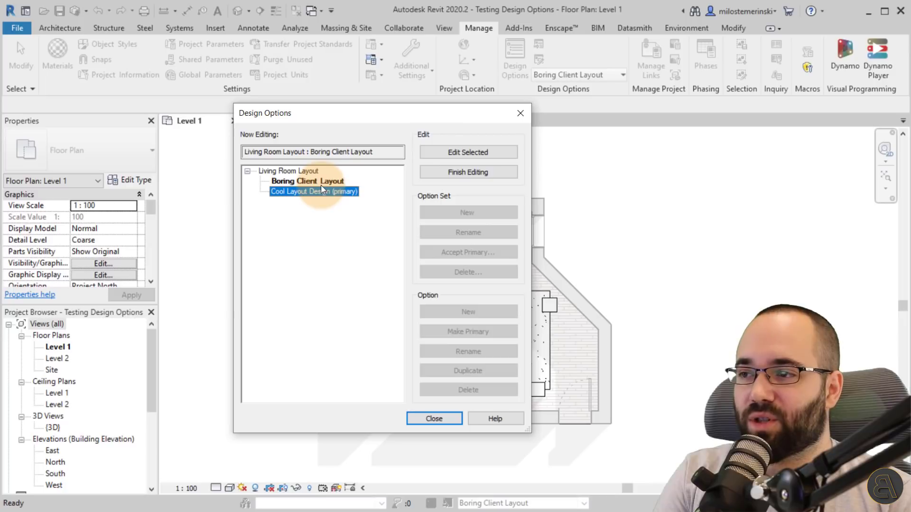
{"action": "left_click", "coordinate": [321, 182]}
{"action": "left_click", "coordinate": [296, 172]}
{"action": "left_click", "coordinate": [301, 191]}
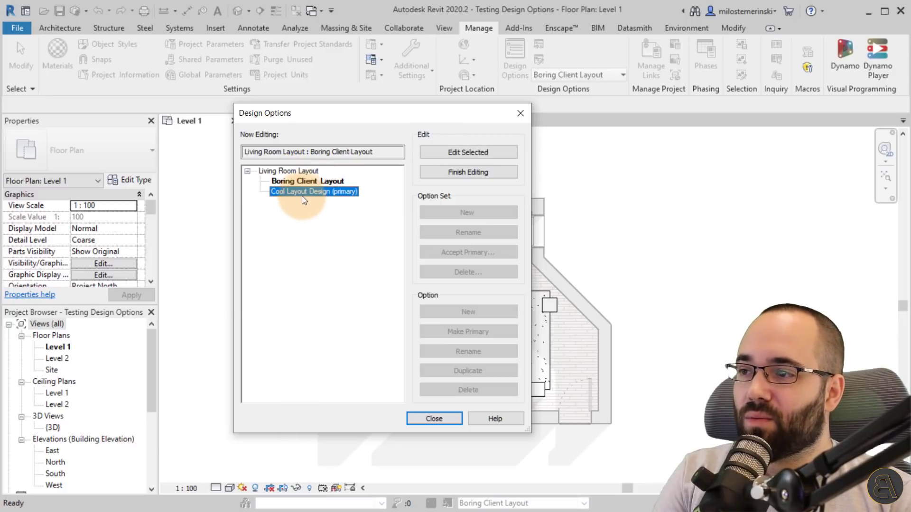
{"action": "left_click", "coordinate": [302, 171]}
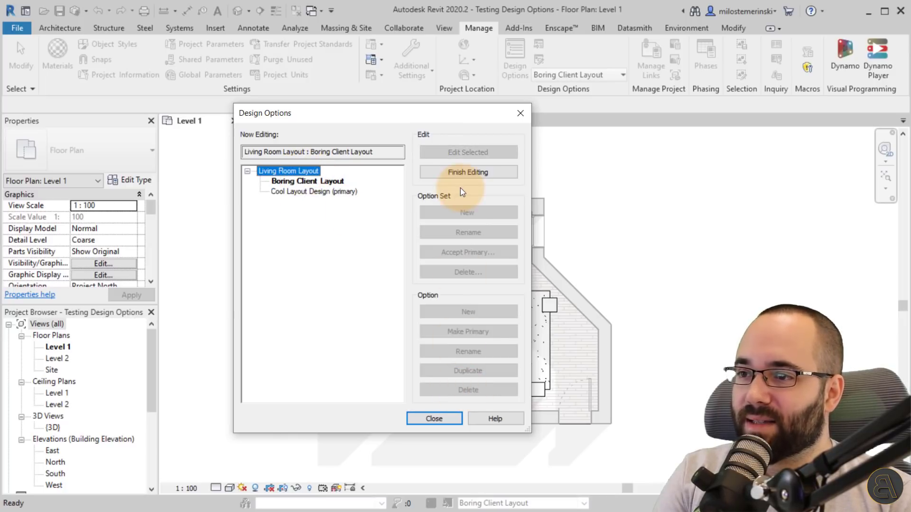
{"action": "key", "text": "Escape"}
Step: Leave the Boring Client Layout option and return to editing the Main Model
{"action": "left_click", "coordinate": [555, 74]}
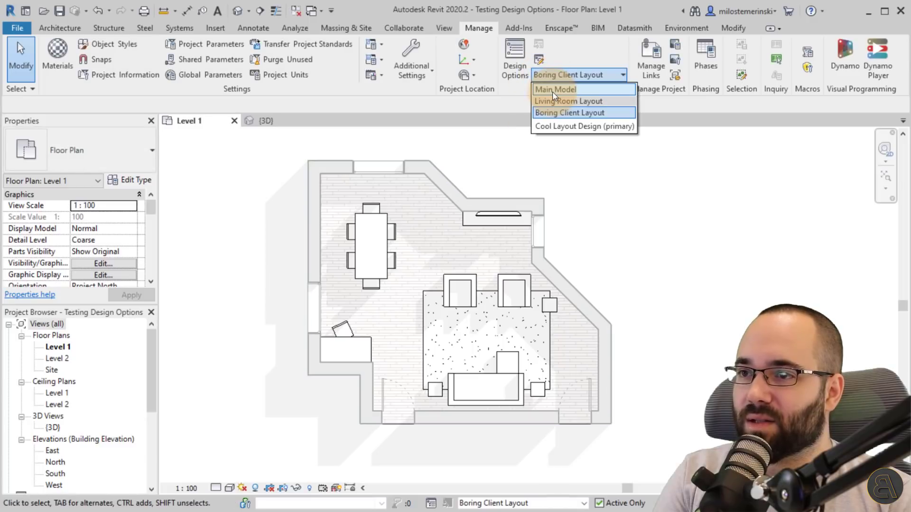
{"action": "left_click", "coordinate": [553, 91]}
Step: Accept the primary option of the Living Room Layout set into the main model, closing the design options settings, and undo the acceptance
{"action": "left_click", "coordinate": [515, 59]}
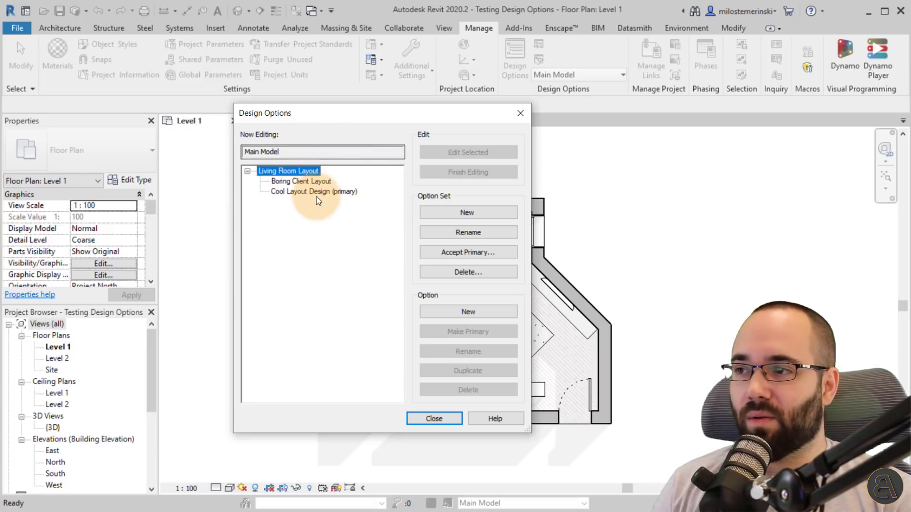
{"action": "left_click", "coordinate": [287, 172]}
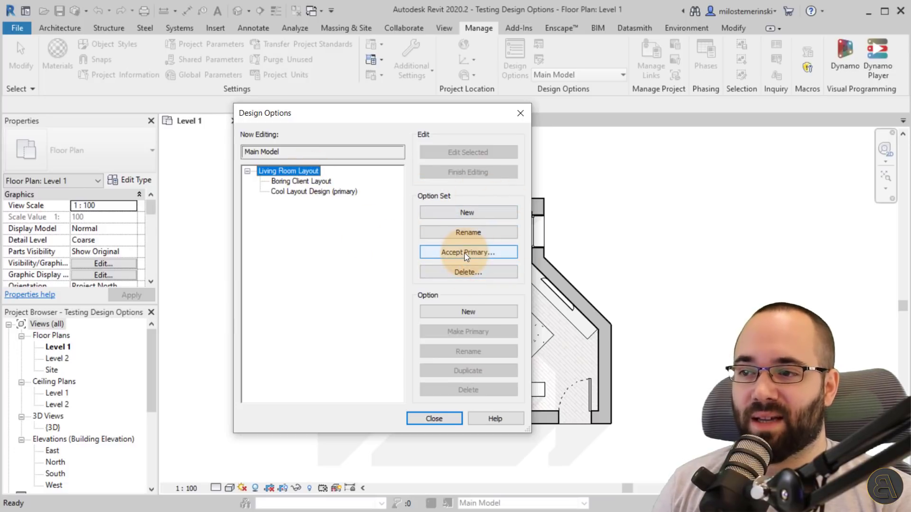
{"action": "left_click", "coordinate": [467, 272]}
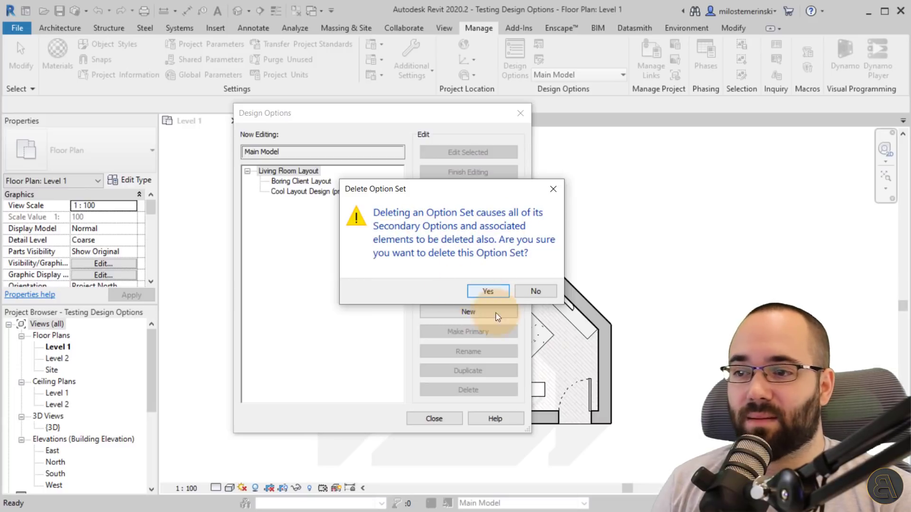
{"action": "left_click", "coordinate": [492, 290]}
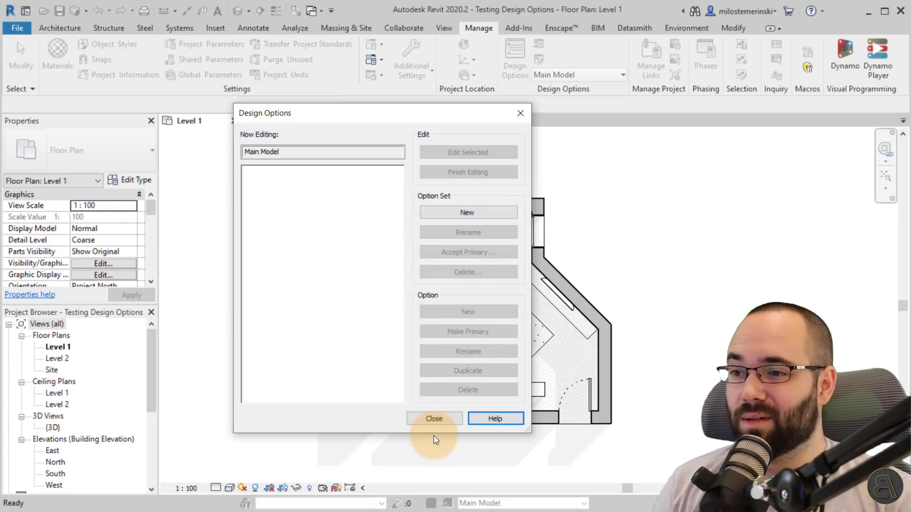
{"action": "left_click", "coordinate": [431, 418]}
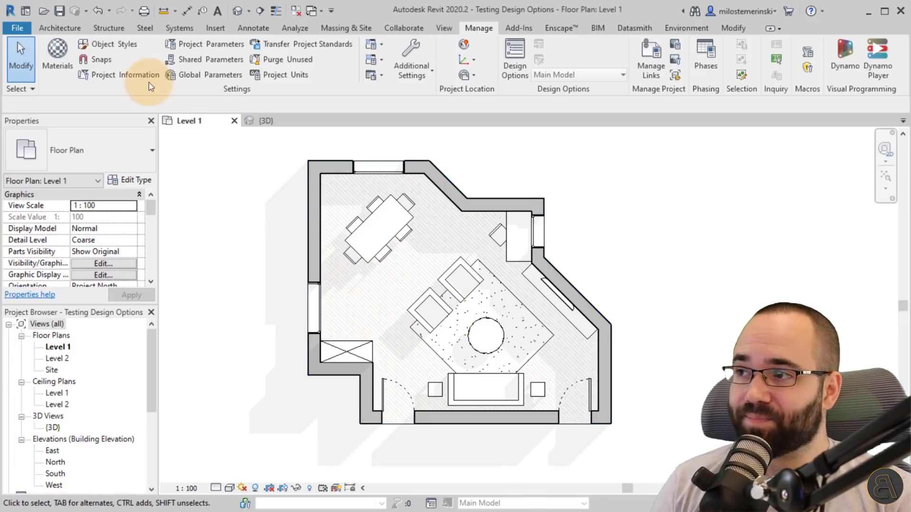
{"action": "left_click", "coordinate": [99, 16]}
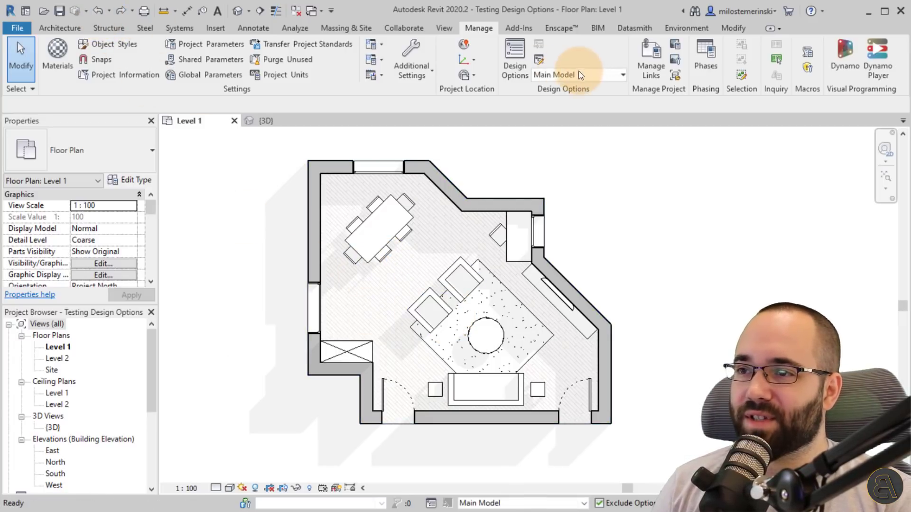
Step: Delete the Living Room Layout option set together with the elements of all its options, and close the design options settings
{"action": "left_click", "coordinate": [515, 59]}
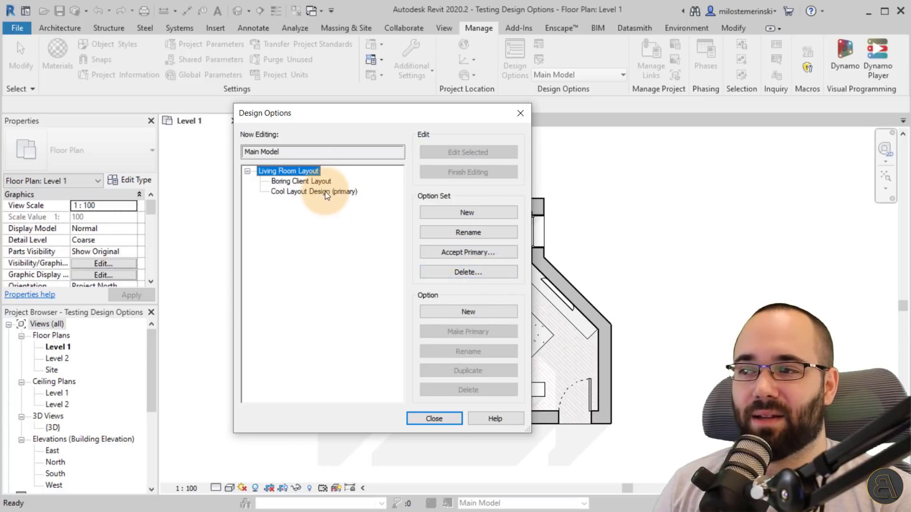
{"action": "left_click", "coordinate": [441, 271]}
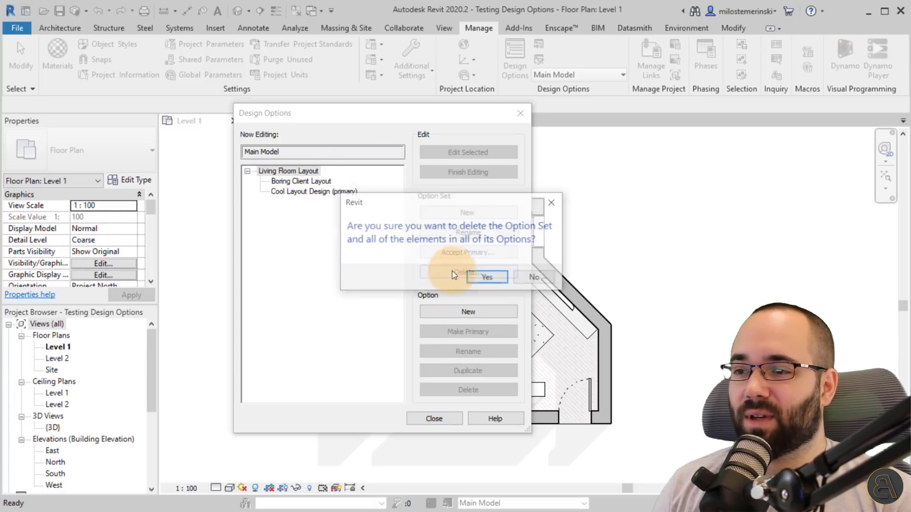
{"action": "left_click", "coordinate": [484, 280]}
{"action": "left_click_drag", "start_coordinate": [479, 121], "coordinate": [457, 127]}
{"action": "left_click", "coordinate": [504, 119]}
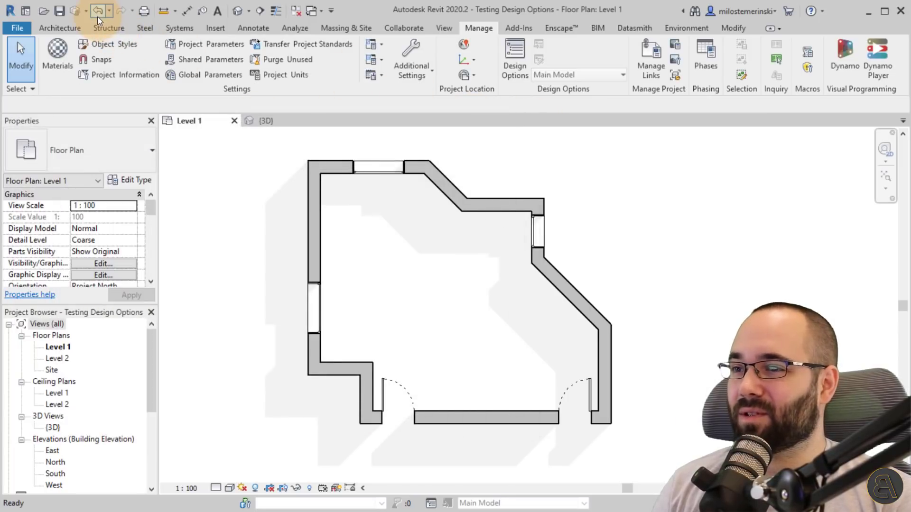
Step: Accept Cool Layout Design as the final layout in the main model, removing the Living Room Layout option set, and close the design options settings
{"action": "left_click", "coordinate": [515, 66]}
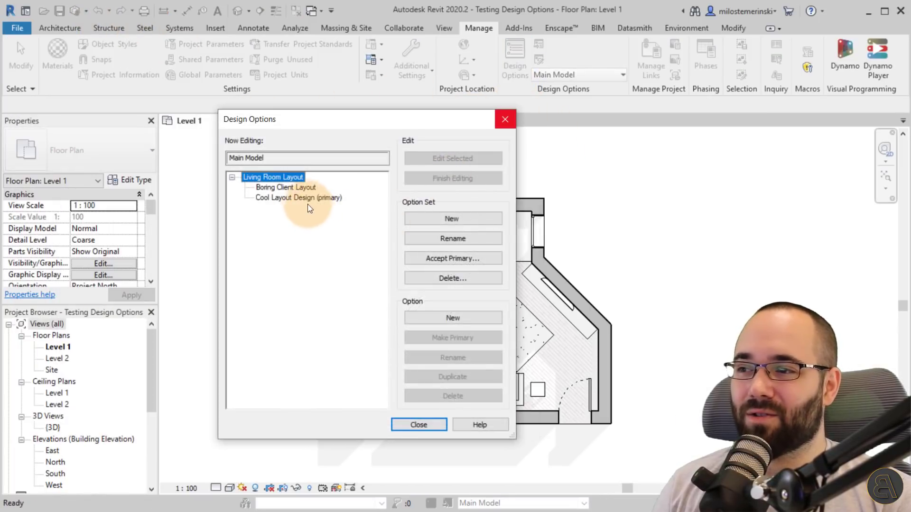
{"action": "left_click", "coordinate": [452, 278]}
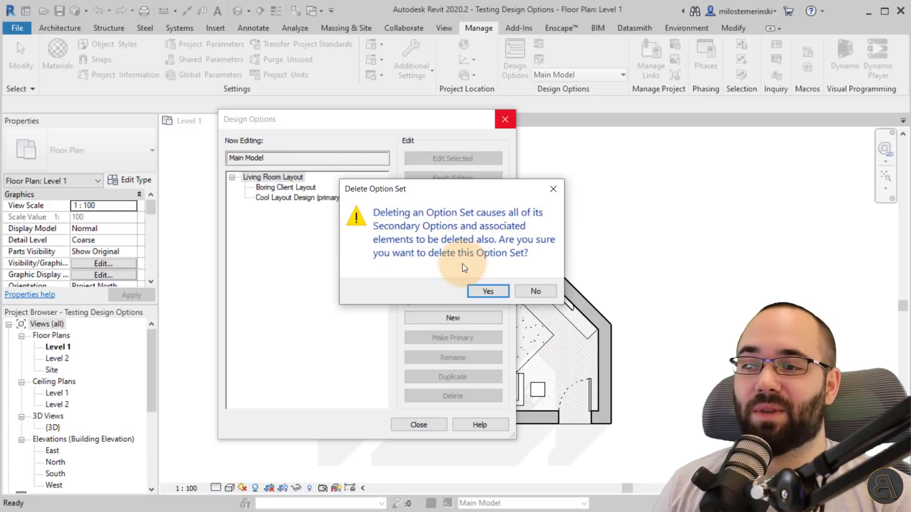
{"action": "left_click", "coordinate": [480, 289]}
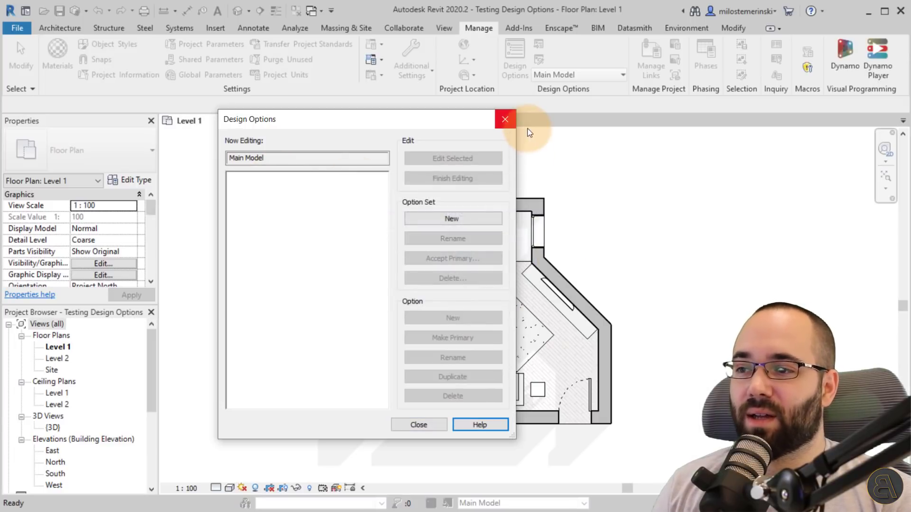
{"action": "left_click", "coordinate": [505, 119]}
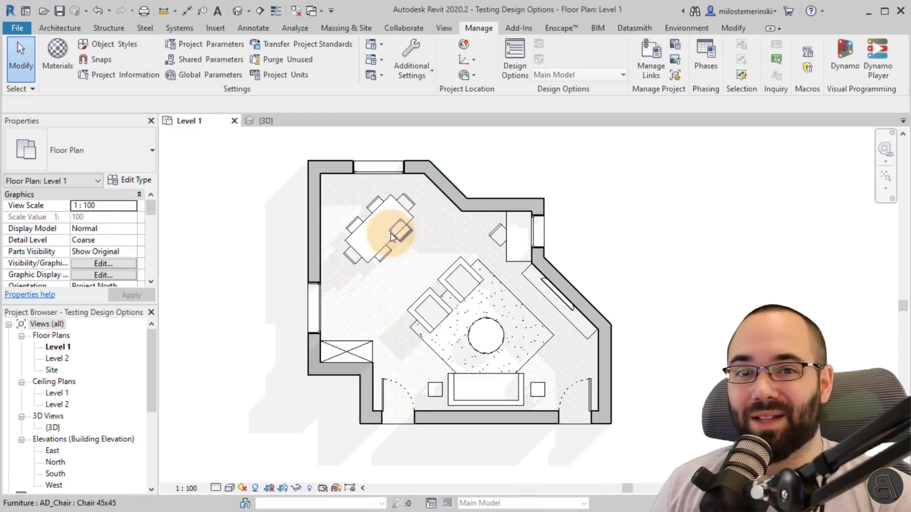